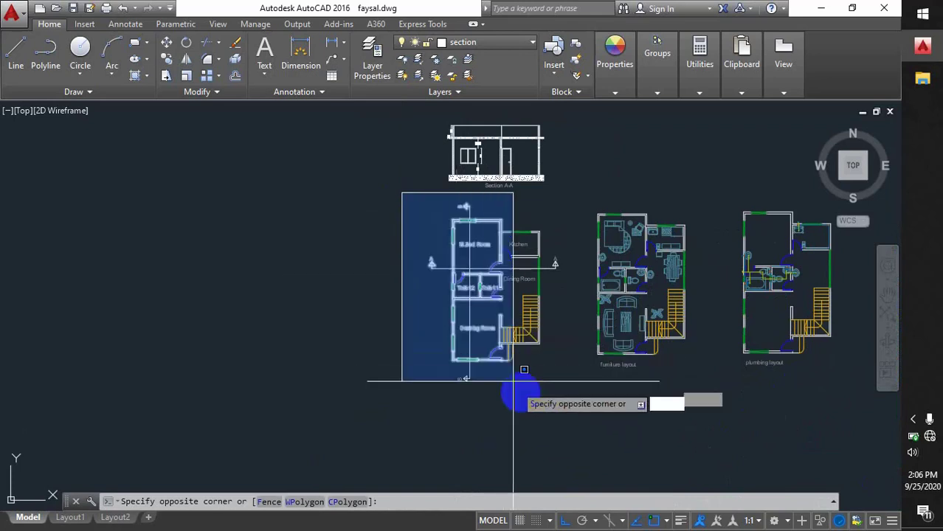
# Step: Move the floor plan with its section marks horizontally away from the furniture layout, into the empty drawing area
pyautogui.click(554, 403)
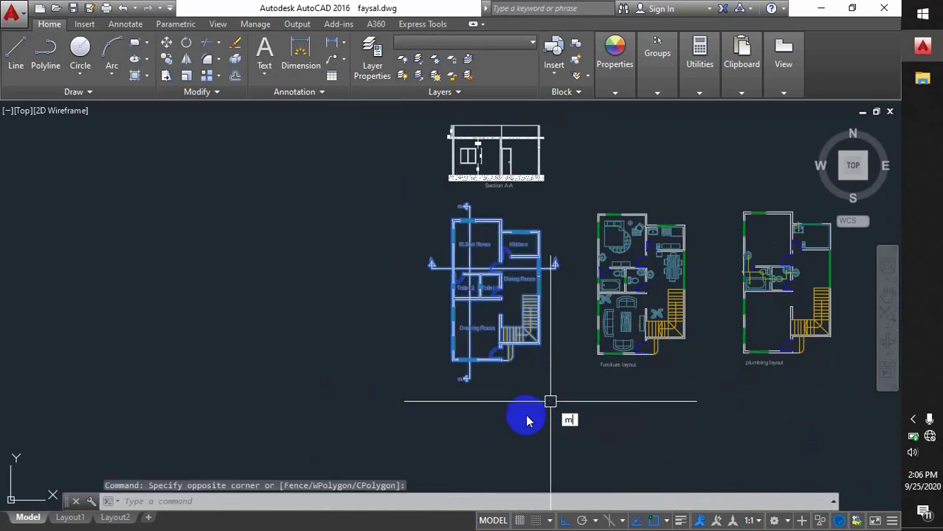
pyautogui.press('m')
pyautogui.press('Return')
pyautogui.click(542, 408)
pyautogui.moveTo(311, 413); pyautogui.dragTo(486, 402, button='middle')
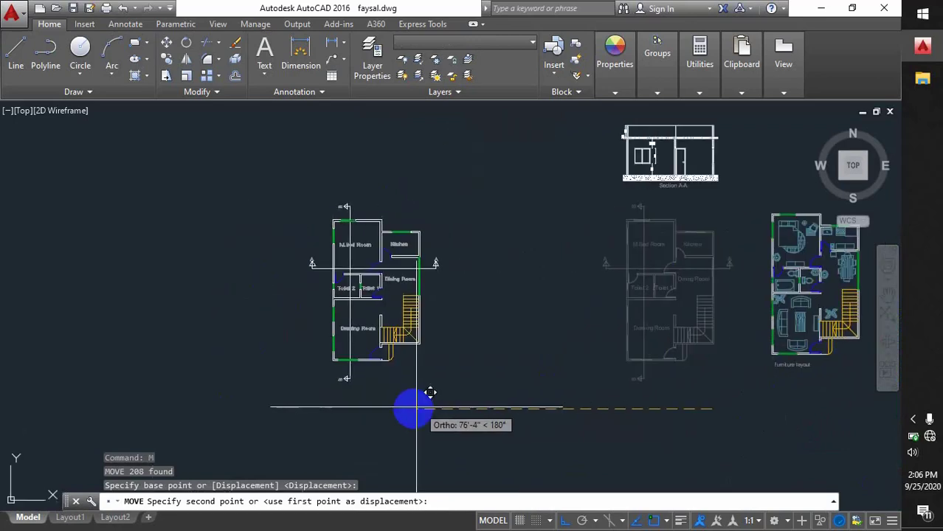
pyautogui.click(428, 397)
# Step: Examine the B-B section line and the rooms it cuts, from the M.Bed Room through Toilet 2 to the Drawing Room
pyautogui.scroll(2, 320, 287)
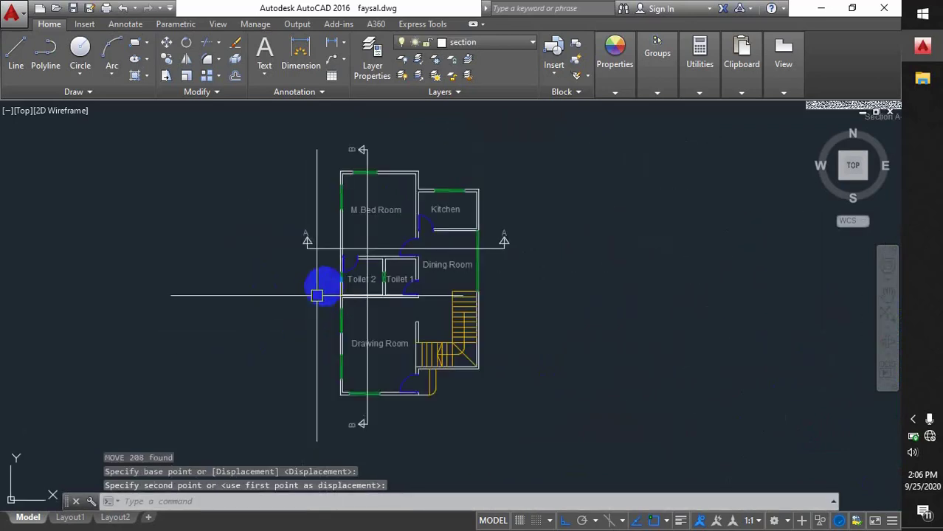
pyautogui.scroll(3, 352, 135)
pyautogui.scroll(-3, 347, 186)
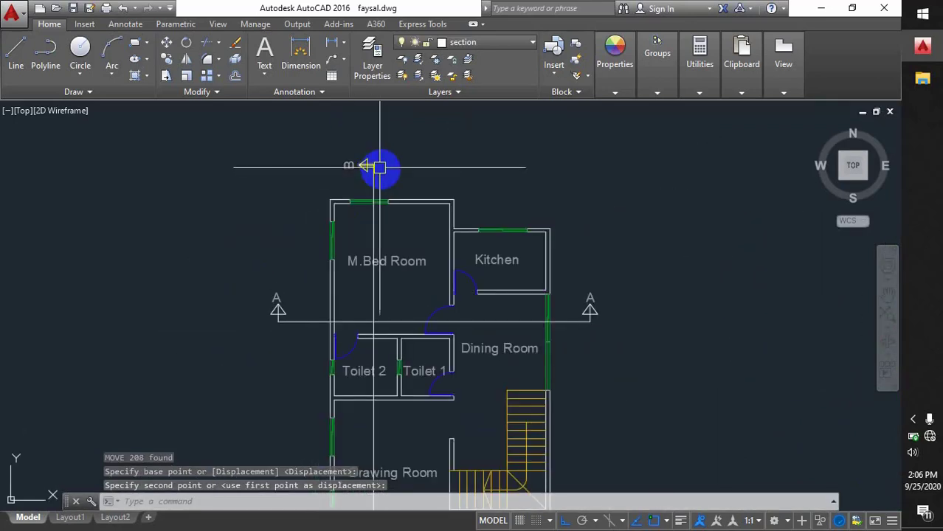
pyautogui.scroll(5, 400, 179)
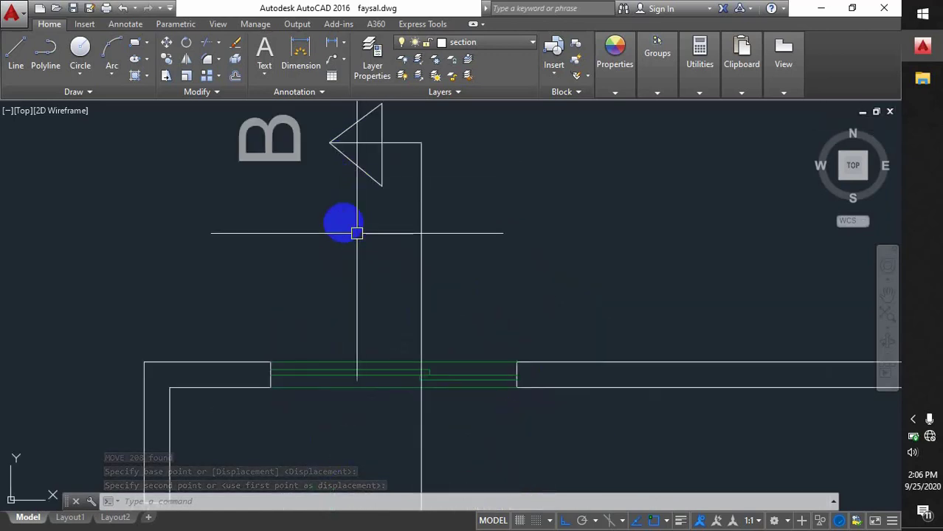
pyautogui.scroll(-2, 381, 268)
pyautogui.scroll(-3, 215, 236)
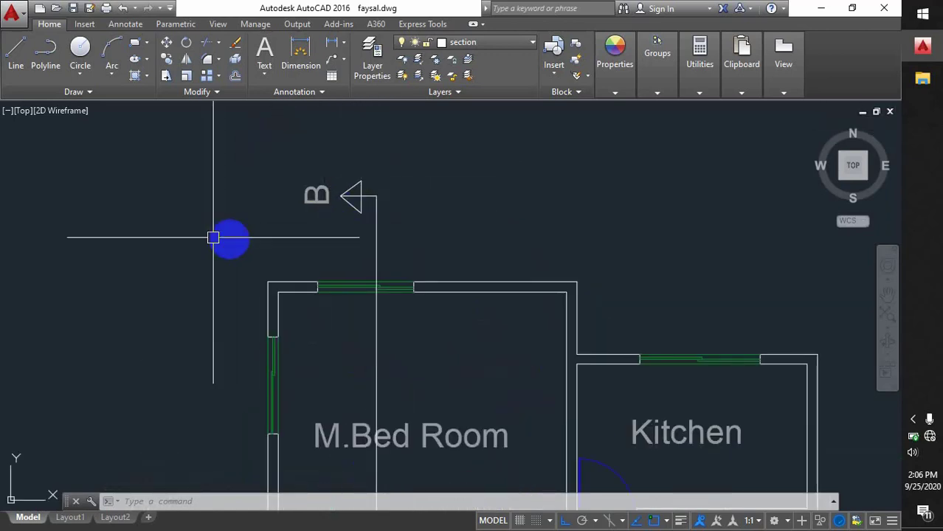
pyautogui.moveTo(260, 299); pyautogui.dragTo(375, 358, button='middle')
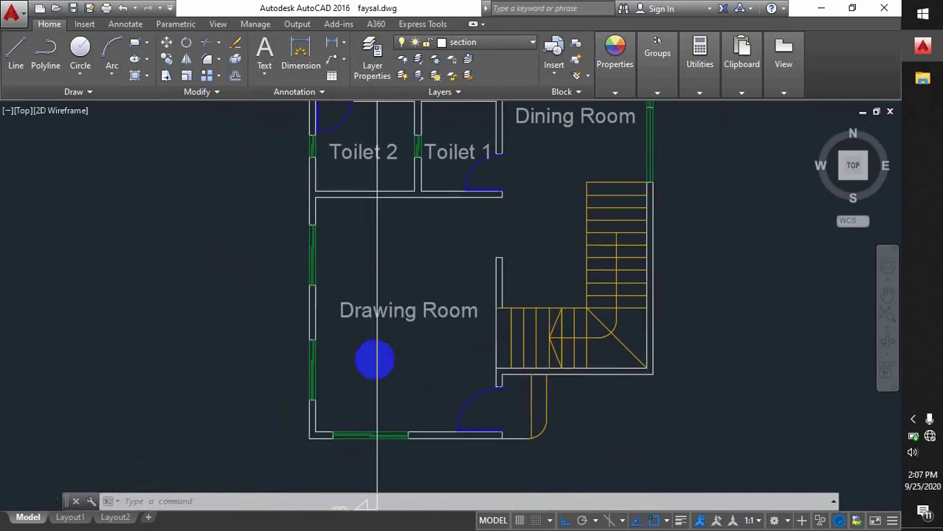
pyautogui.scroll(-2, 335, 342)
pyautogui.click(530, 502)
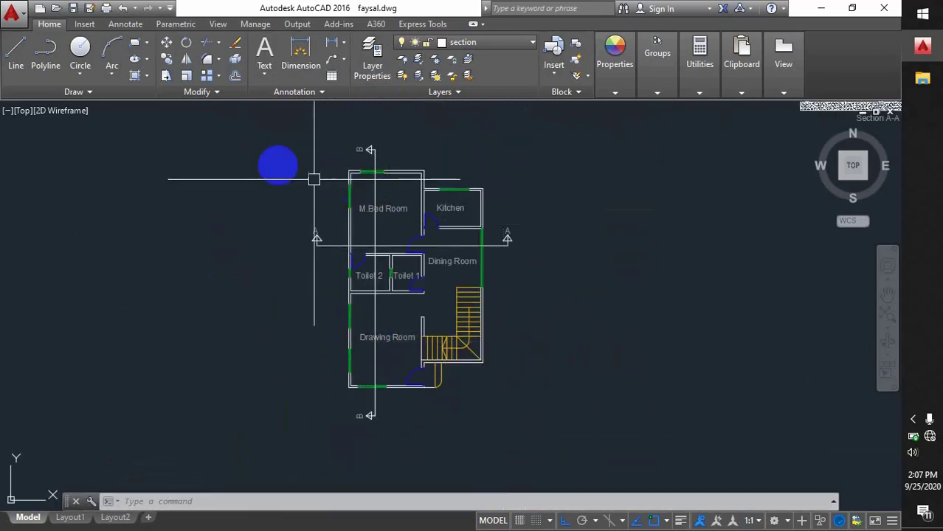
# Step: Rotate the whole floor plan 90° clockwise about the outer wall corner of the Drawing Room
pyautogui.click(259, 128)
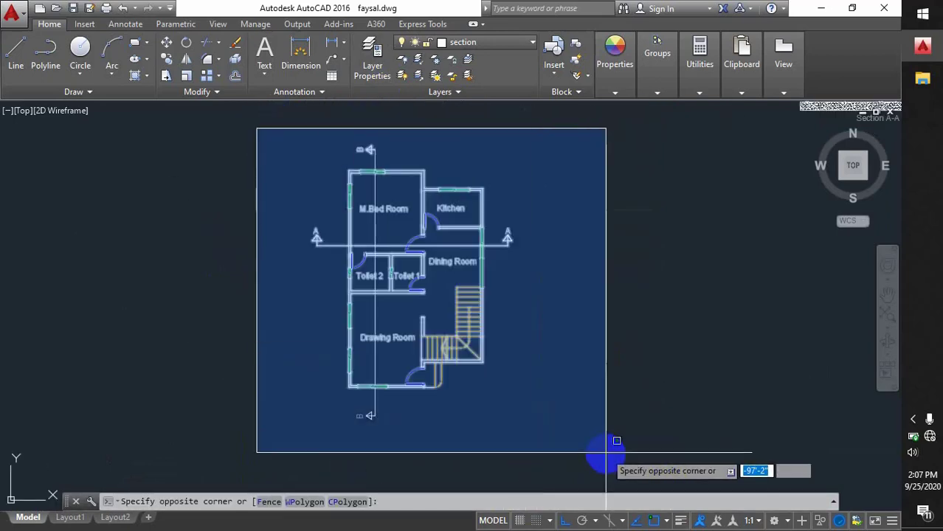
pyautogui.click(608, 451)
pyautogui.click(185, 45)
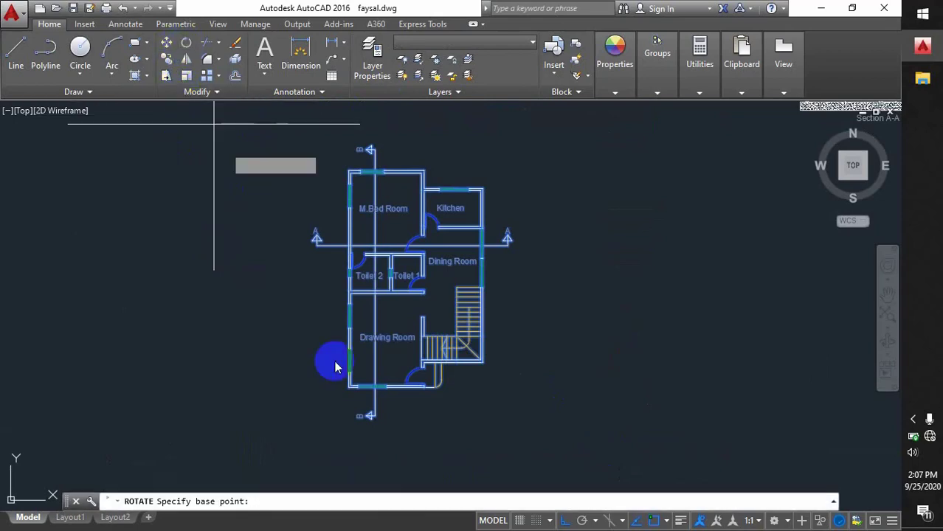
pyautogui.scroll(6, 347, 391)
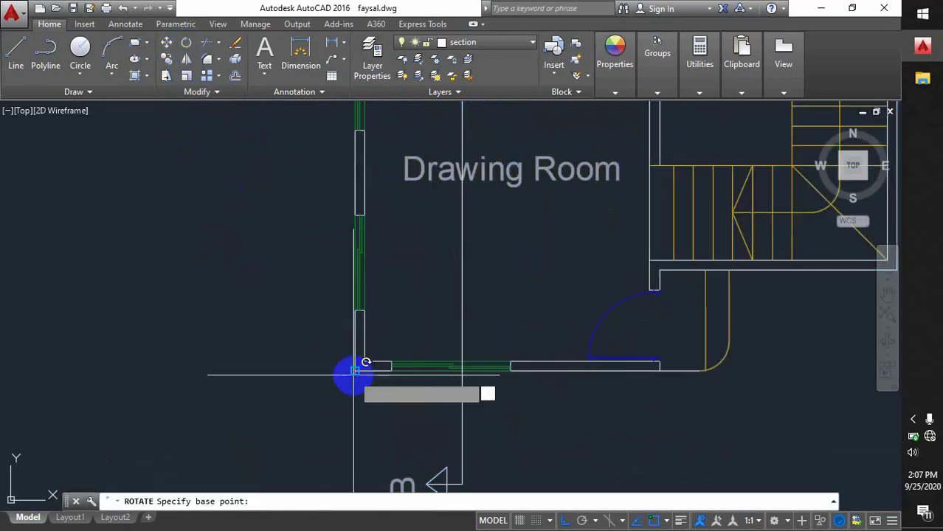
pyautogui.click(351, 377)
pyautogui.scroll(-3, 362, 369)
pyautogui.moveTo(372, 358); pyautogui.dragTo(373, 235, button='middle')
pyautogui.scroll(-5, 369, 354)
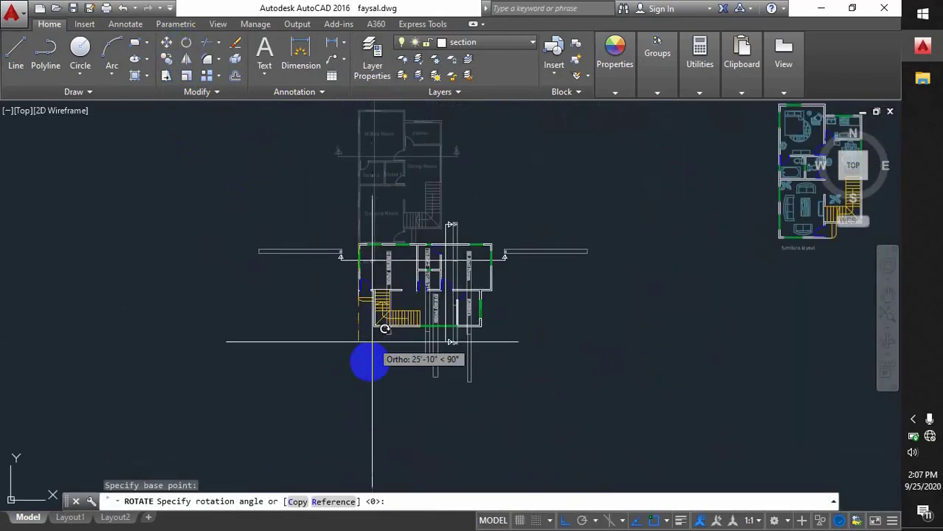
pyautogui.click(373, 376)
pyautogui.scroll(4, 451, 310)
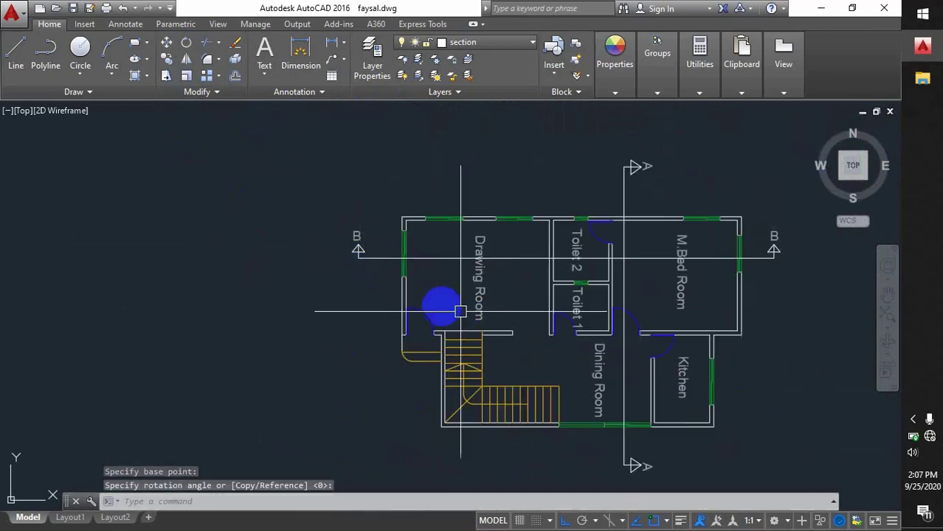
# Step: Move the rotated floor plan straight up to sit beside the Section A-A drawing
pyautogui.moveTo(450, 310); pyautogui.dragTo(363, 312, button='middle')
pyautogui.scroll(-4, 353, 307)
pyautogui.scroll(-1, 420, 325)
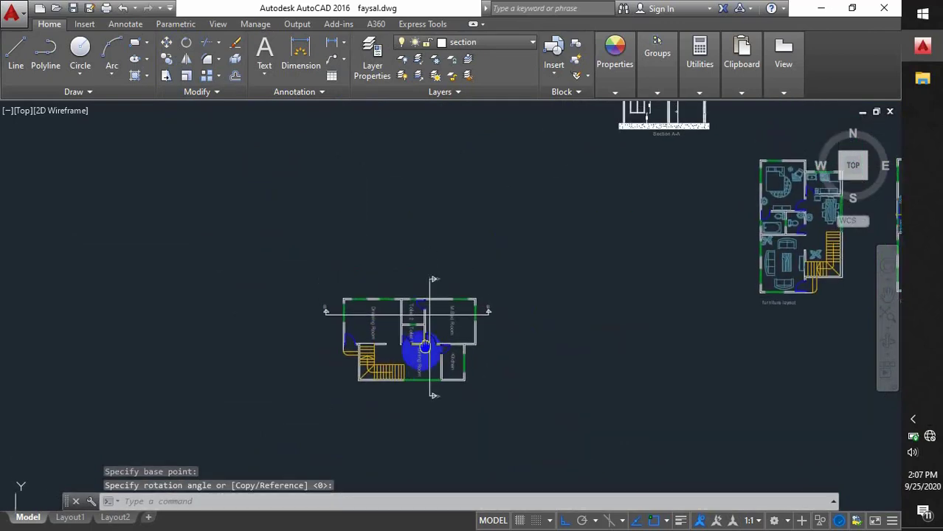
pyautogui.scroll(3, 420, 336)
pyautogui.scroll(-5, 435, 332)
pyautogui.click(305, 273)
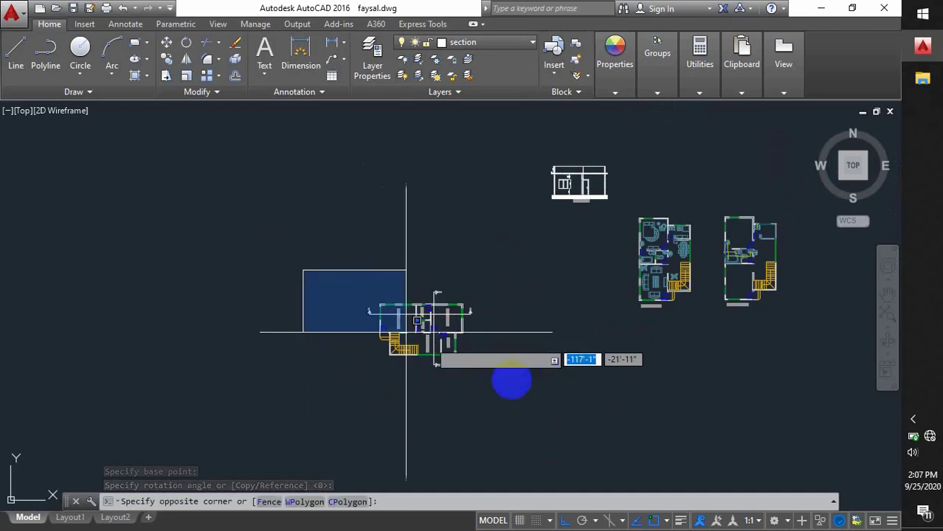
pyautogui.click(524, 385)
pyautogui.write('m')
pyautogui.press('Return')
pyautogui.click(462, 366)
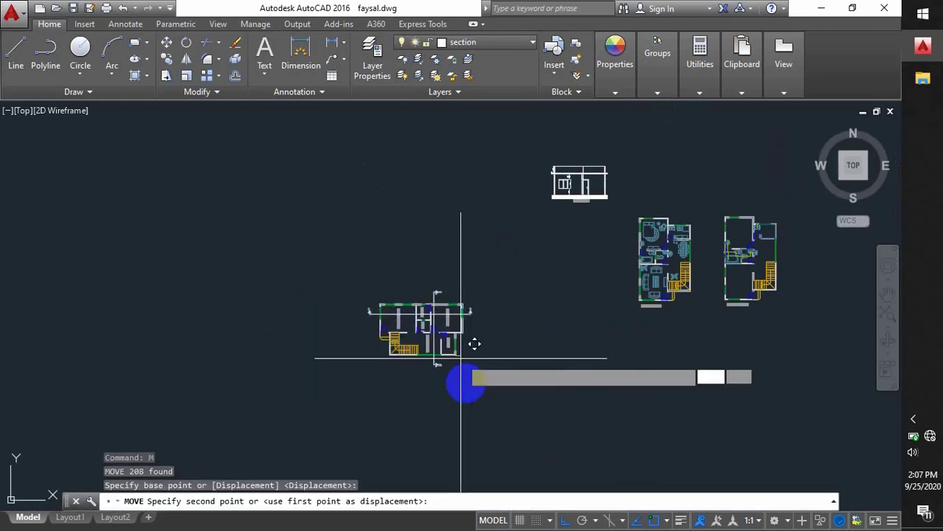
pyautogui.click(472, 211)
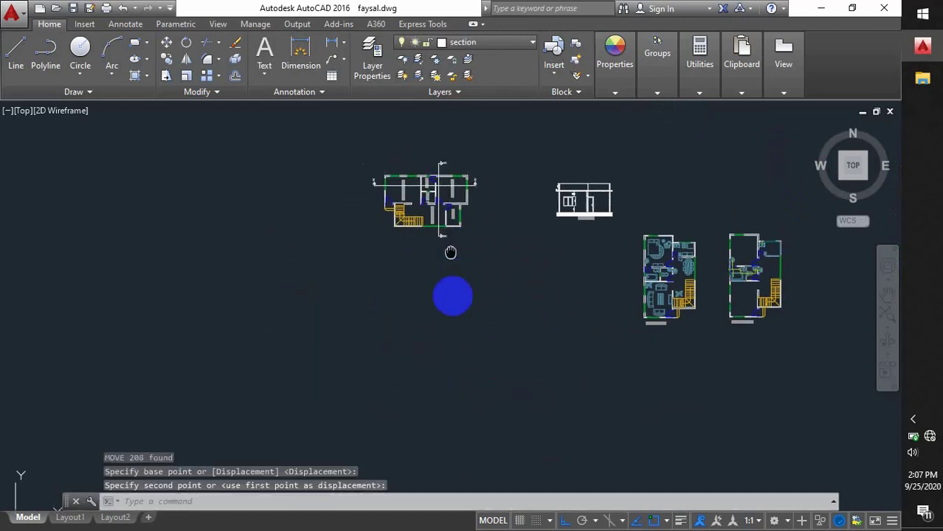
# Step: Examine the Section A-A drawing's heights and compare it with the rotated floor plan and its B-B section line
pyautogui.scroll(5, 516, 236)
pyautogui.moveTo(562, 259); pyautogui.dragTo(343, 320, button='middle')
pyautogui.scroll(2, 461, 319)
pyautogui.scroll(-1, 461, 319)
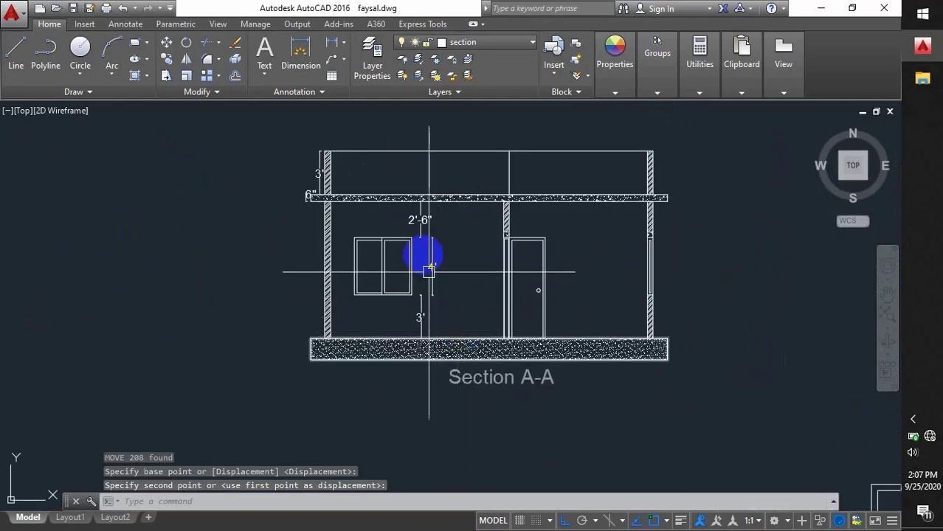
pyautogui.scroll(-2, 451, 282)
pyautogui.scroll(1, 362, 311)
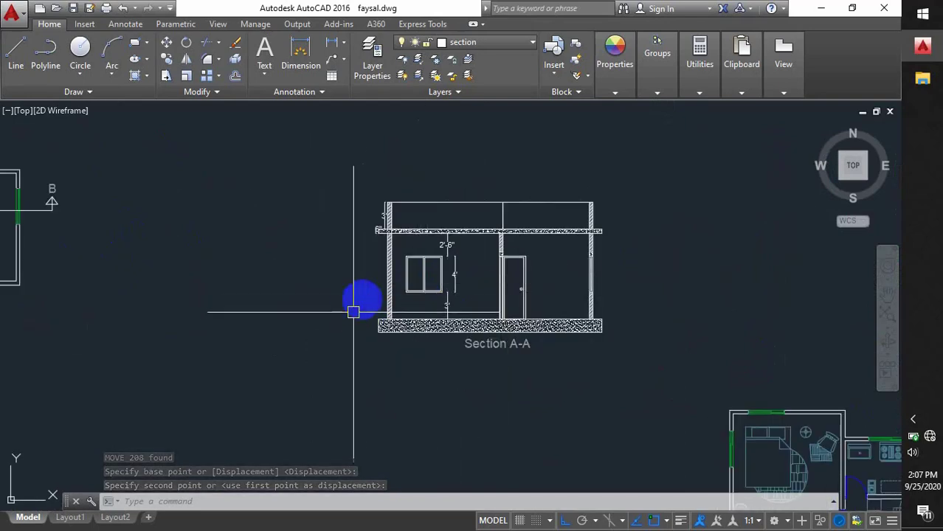
pyautogui.moveTo(358, 316); pyautogui.dragTo(501, 281, button='middle')
pyautogui.scroll(-5, 501, 280)
pyautogui.scroll(3, 278, 246)
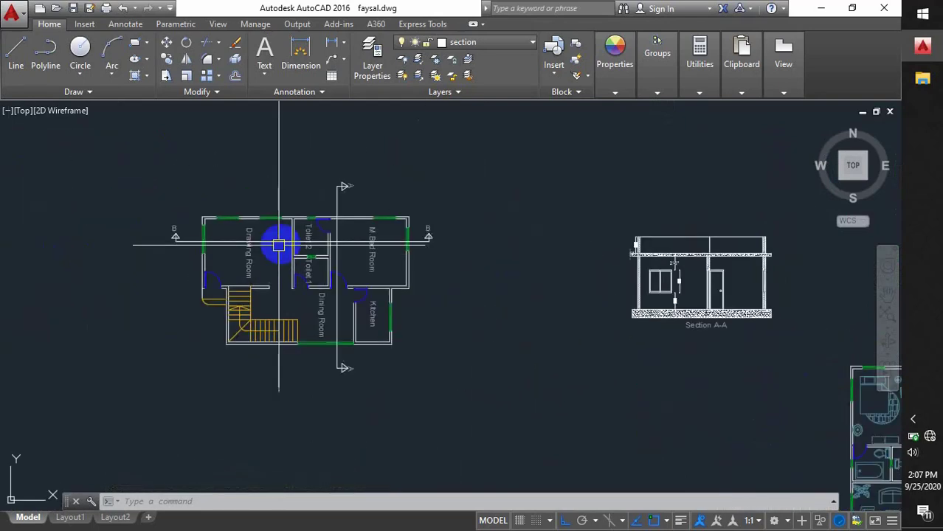
pyautogui.moveTo(310, 277); pyautogui.dragTo(427, 358, button='middle')
pyautogui.scroll(-2, 467, 352)
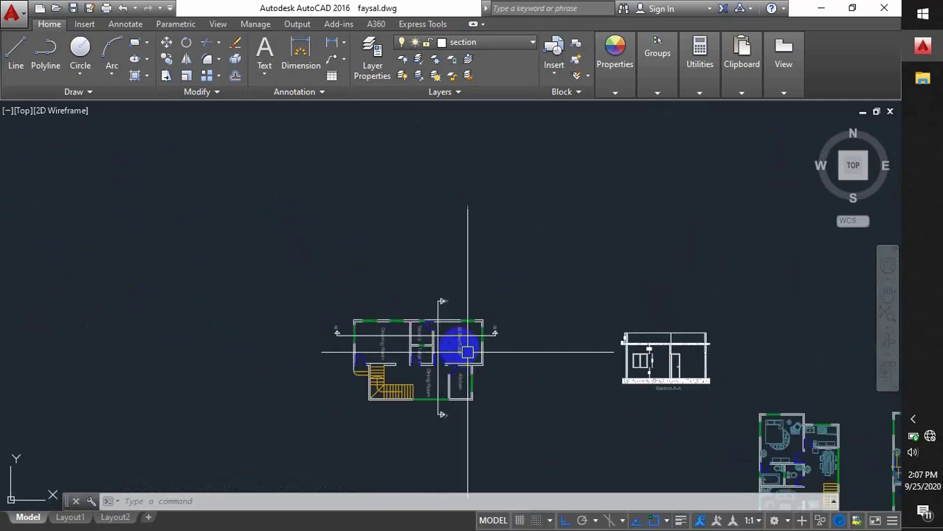
pyautogui.scroll(4, 468, 352)
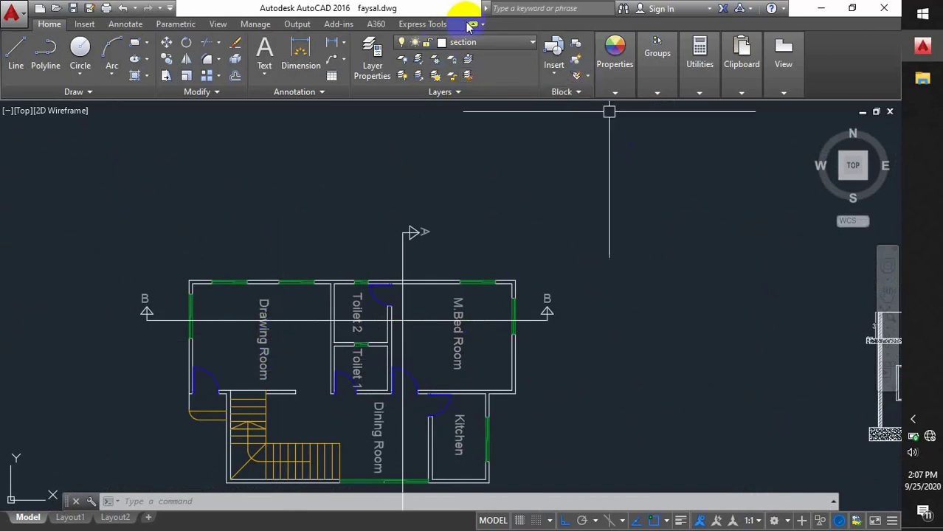
# Step: Make the stairs layer current and draw vertical construction lines through both faces of the Drawing Room's outer wall at section line B-B
pyautogui.click(491, 42)
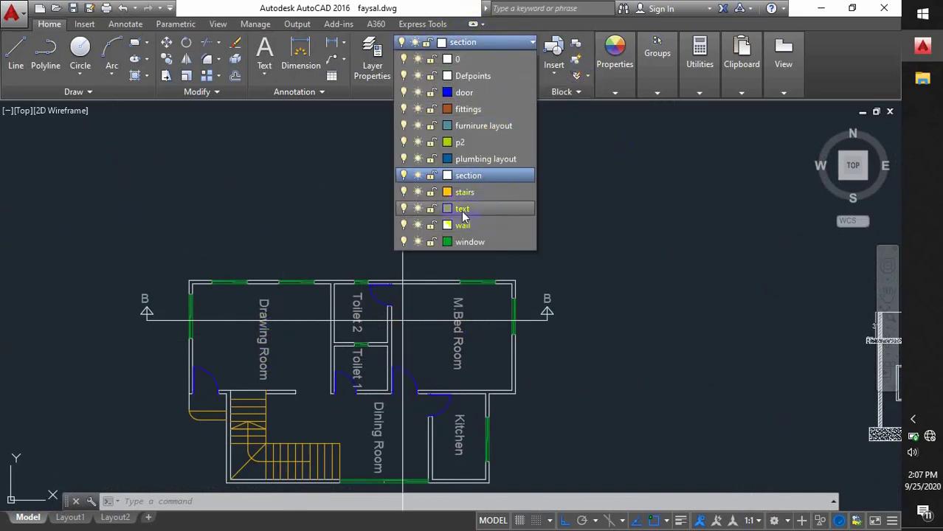
pyautogui.click(470, 194)
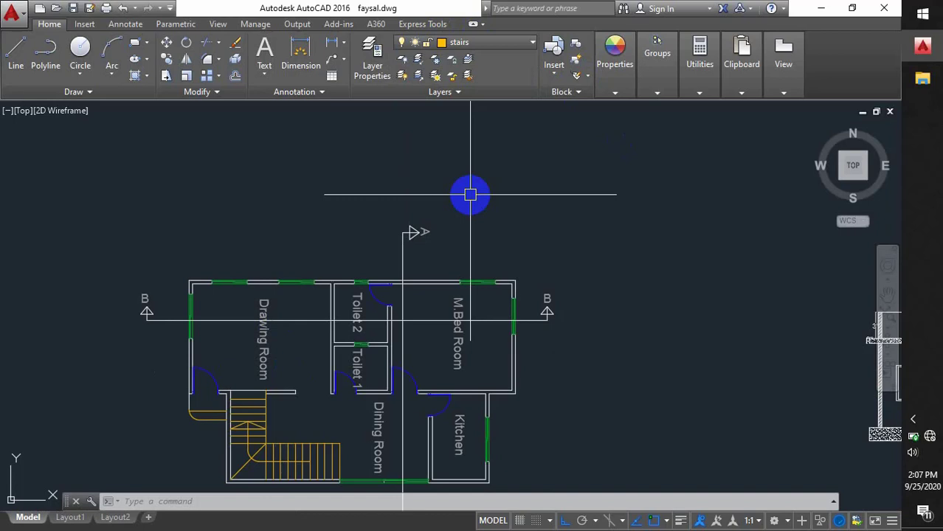
pyautogui.press('Return')
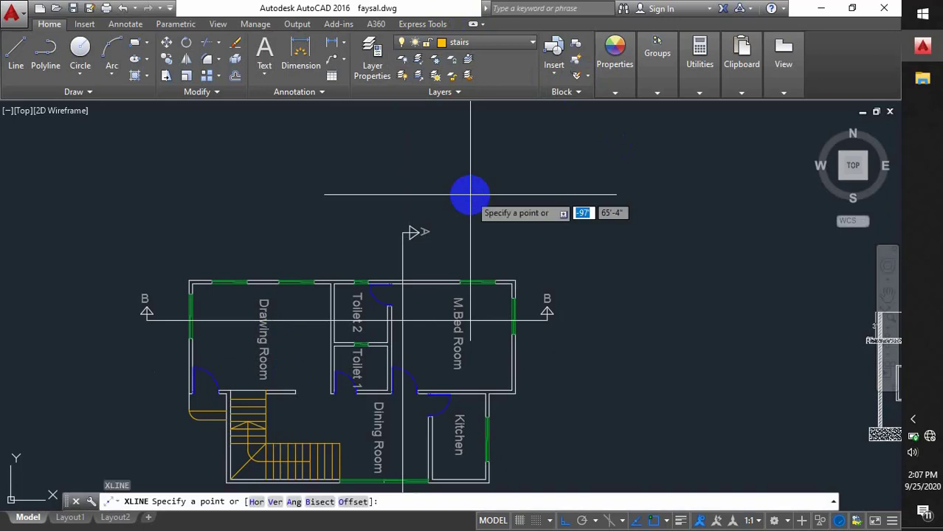
pyautogui.press('Return')
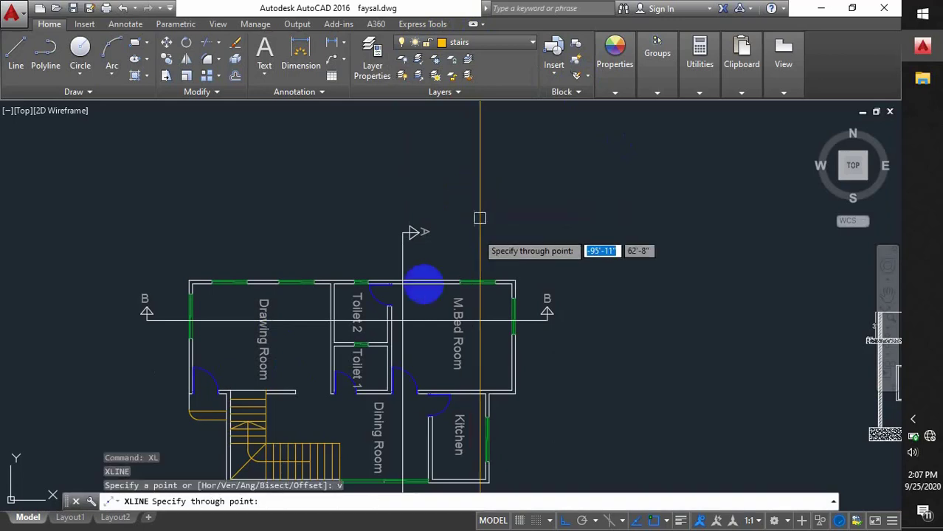
pyautogui.scroll(5, 276, 298)
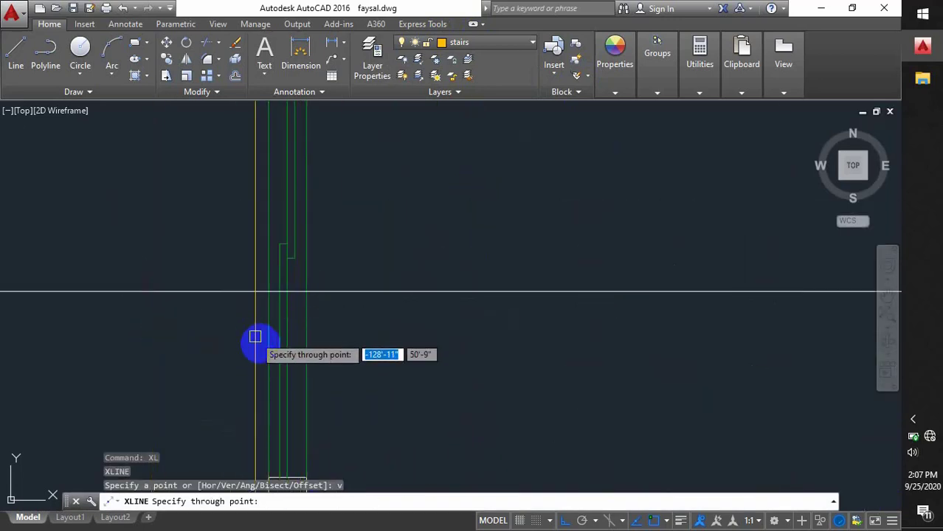
pyautogui.scroll(-4, 272, 357)
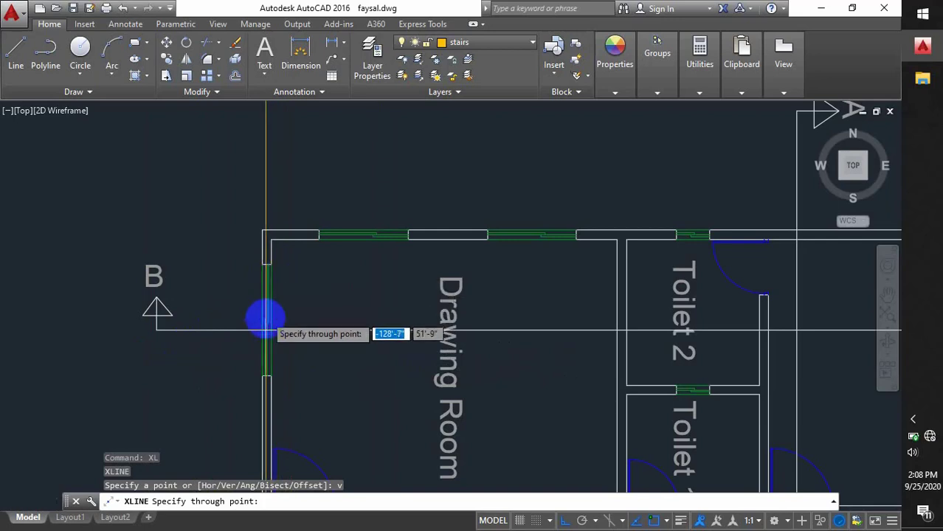
pyautogui.scroll(5, 264, 316)
pyautogui.click(245, 371)
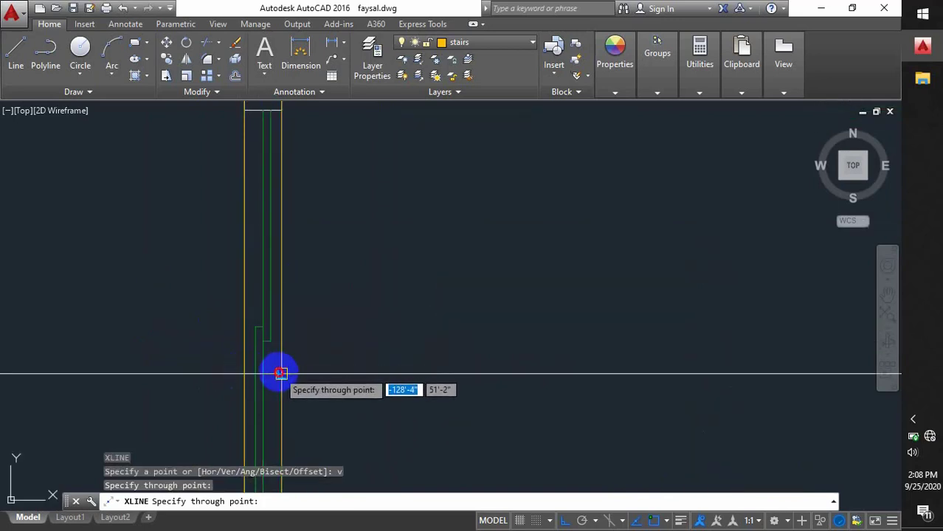
pyautogui.click(281, 373)
# Step: Add vertical construction lines through both faces of the two Toilet 2 walls crossed by section line B-B
pyautogui.scroll(-4, 220, 361)
pyautogui.moveTo(377, 330); pyautogui.dragTo(116, 326, button='middle')
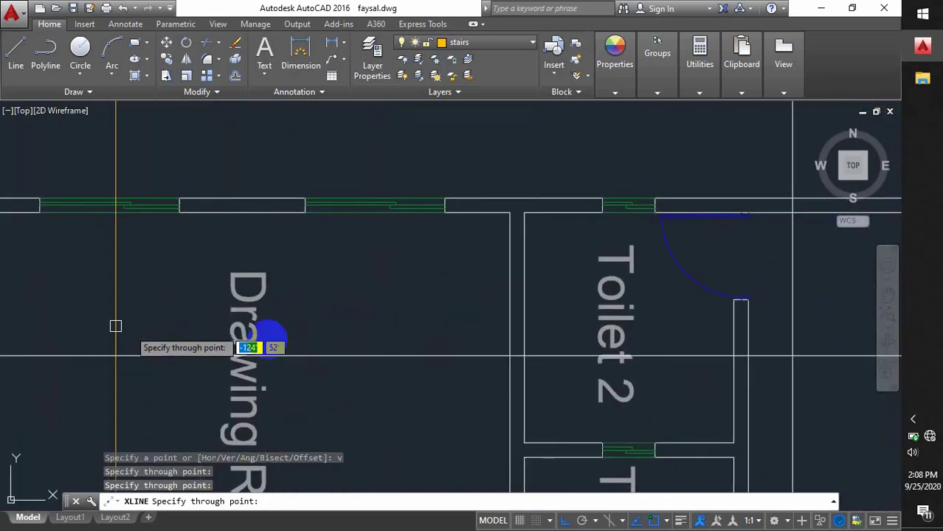
pyautogui.click(507, 359)
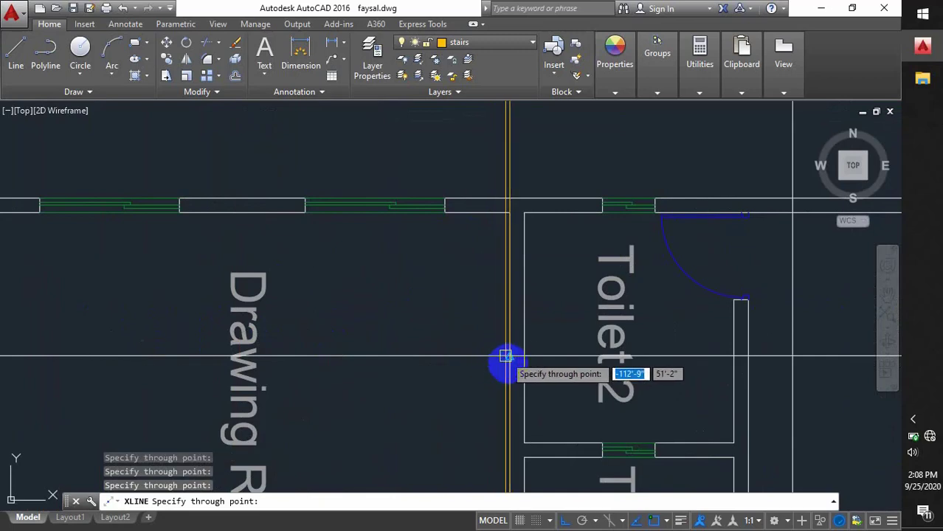
pyautogui.click(524, 354)
pyautogui.scroll(-2, 378, 330)
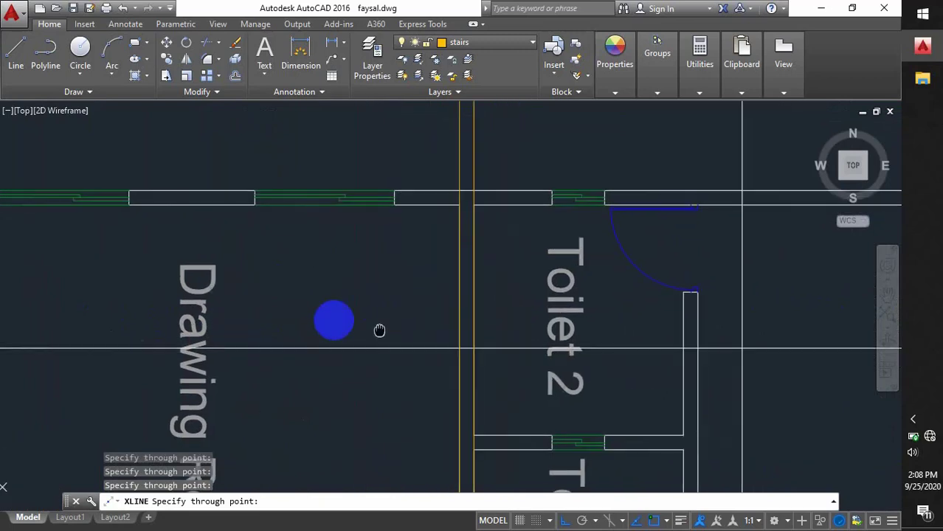
pyautogui.scroll(5, 488, 329)
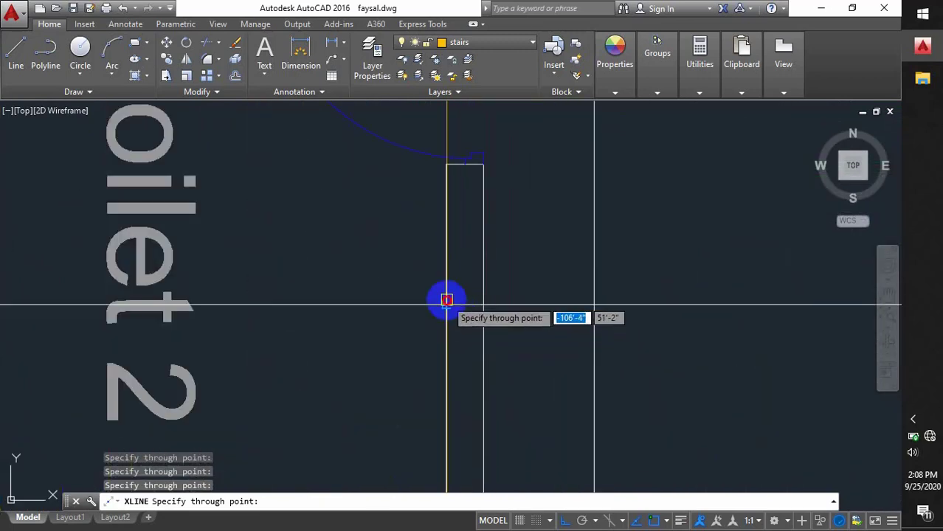
pyautogui.click(447, 299)
pyautogui.click(482, 306)
# Step: Add vertical construction lines through both faces of the M.Bed Room's outer wall at section line B-B
pyautogui.scroll(-3, 553, 347)
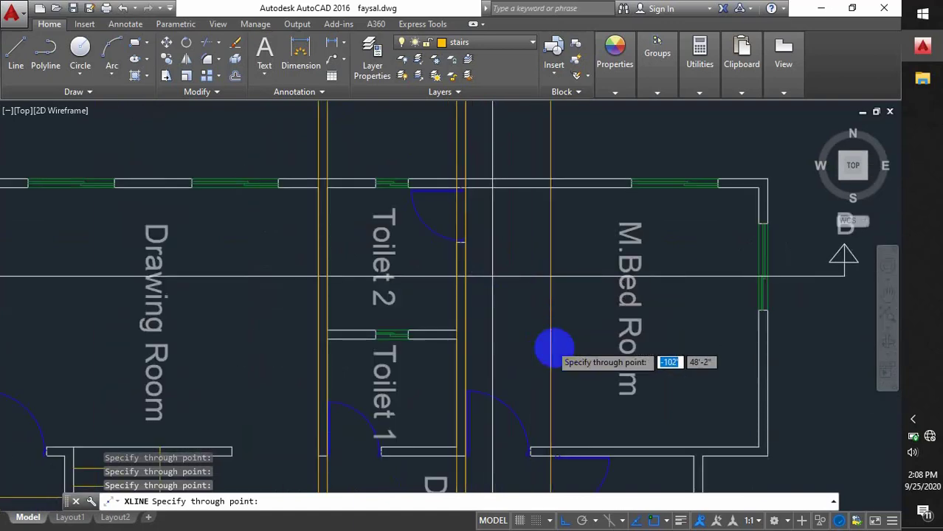
pyautogui.scroll(4, 631, 342)
pyautogui.scroll(2, 586, 342)
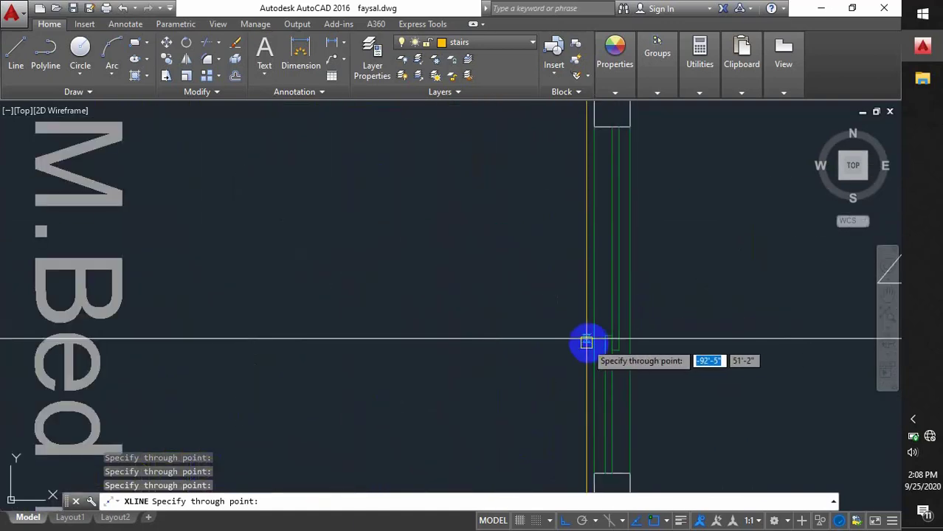
pyautogui.click(629, 339)
pyautogui.scroll(-6, 590, 357)
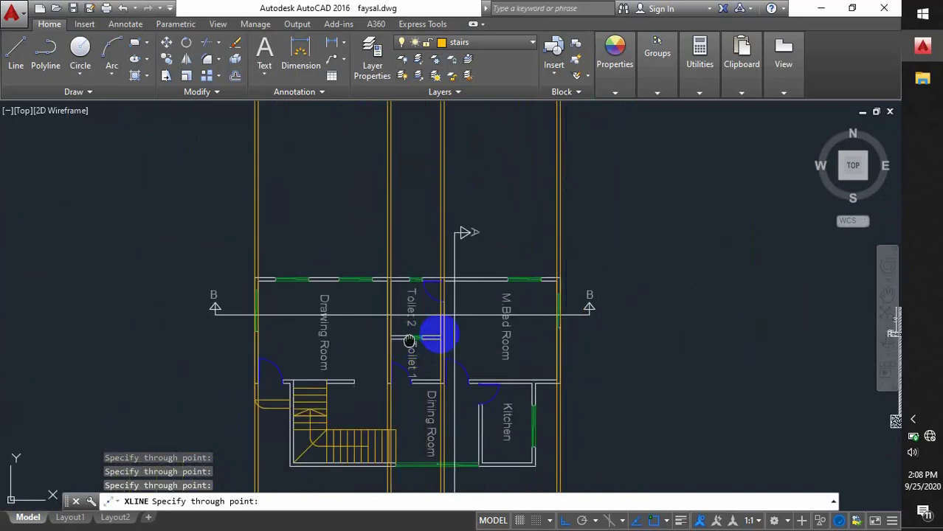
pyautogui.moveTo(408, 338); pyautogui.dragTo(442, 331, button='middle')
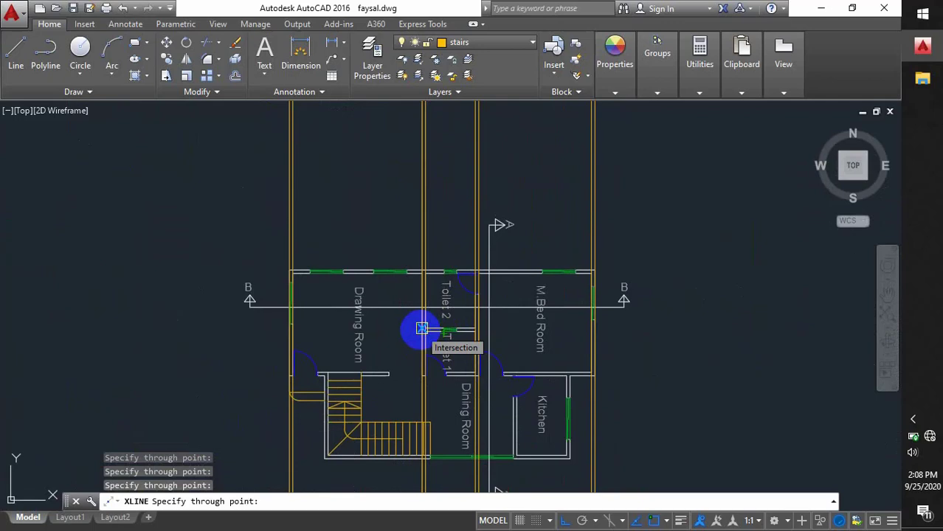
# Step: Add vertical construction lines through both edges of each of the two Drawing Room windows in the wall above section line B-B
pyautogui.scroll(2, 383, 306)
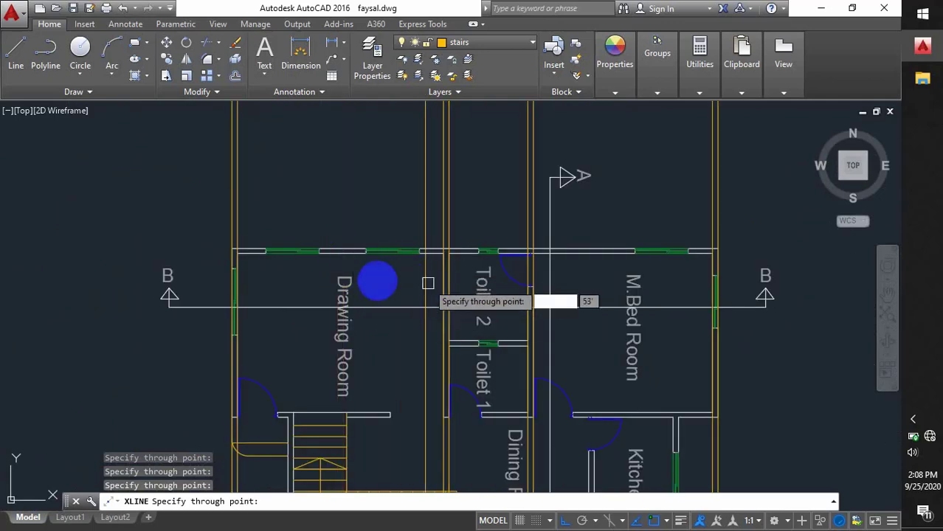
pyautogui.moveTo(419, 274); pyautogui.dragTo(429, 327, button='middle')
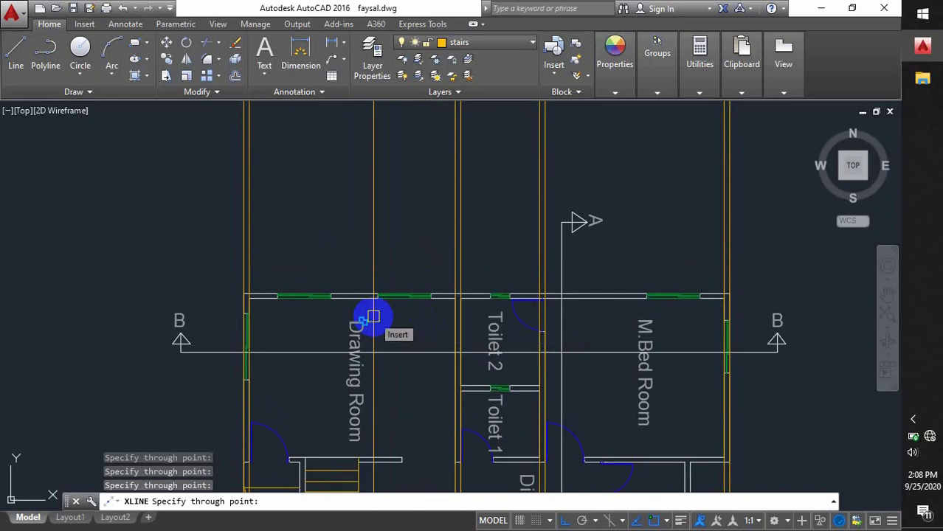
pyautogui.scroll(4, 296, 310)
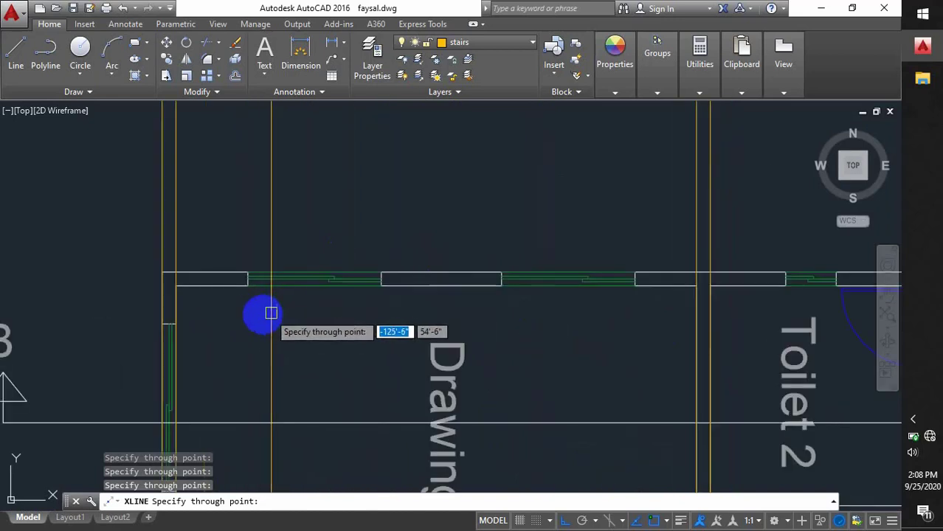
pyautogui.scroll(1, 247, 284)
pyautogui.click(246, 282)
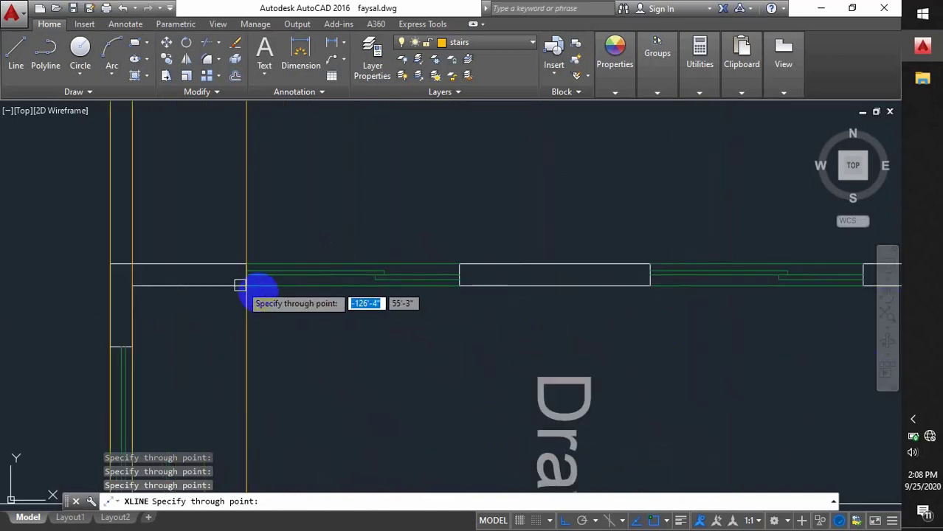
pyautogui.click(459, 285)
pyautogui.scroll(-4, 289, 317)
pyautogui.moveTo(440, 326); pyautogui.dragTo(280, 325, button='middle')
pyautogui.scroll(4, 297, 306)
pyautogui.click(225, 313)
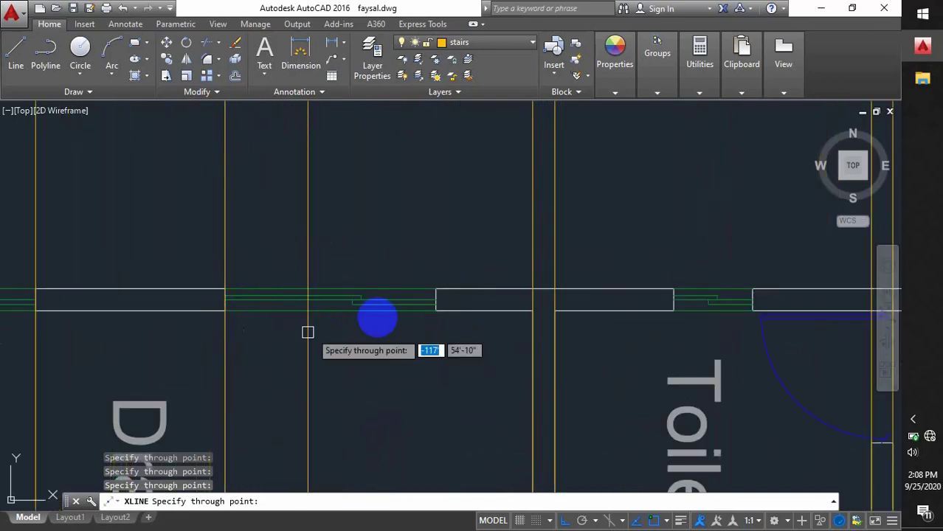
pyautogui.click(435, 313)
# Step: Add vertical construction lines through both edges of the Toilet 2 window and the M.Bed Room window in the same outer wall
pyautogui.scroll(-5, 349, 254)
pyautogui.moveTo(491, 281); pyautogui.dragTo(452, 316, button='middle')
pyautogui.scroll(5, 453, 310)
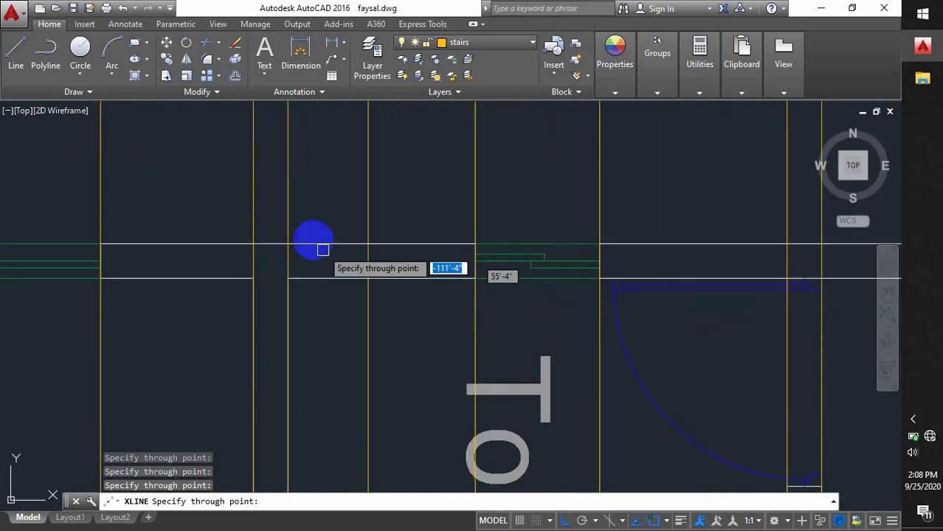
pyautogui.scroll(-5, 316, 242)
pyautogui.moveTo(449, 269); pyautogui.dragTo(402, 274, button='middle')
pyautogui.scroll(4, 482, 277)
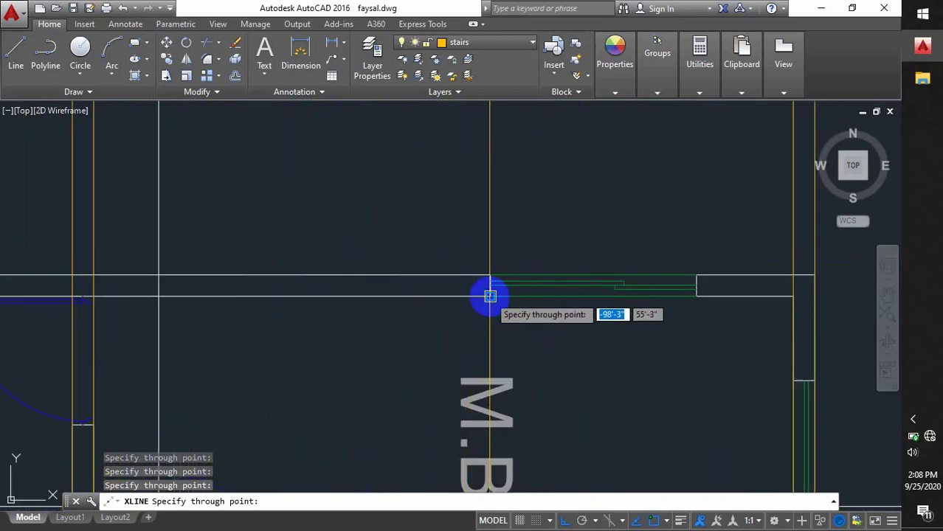
pyautogui.scroll(-5, 543, 290)
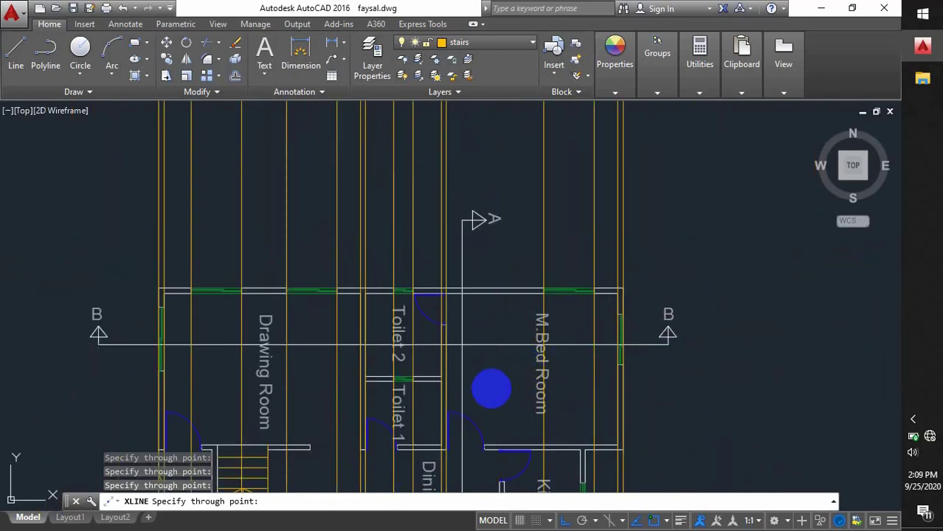
pyautogui.press('Escape')
# Step: Make the text layer current and draw a horizontal line above the floor plan, extending past all the vertical construction lines
pyautogui.scroll(-2, 495, 385)
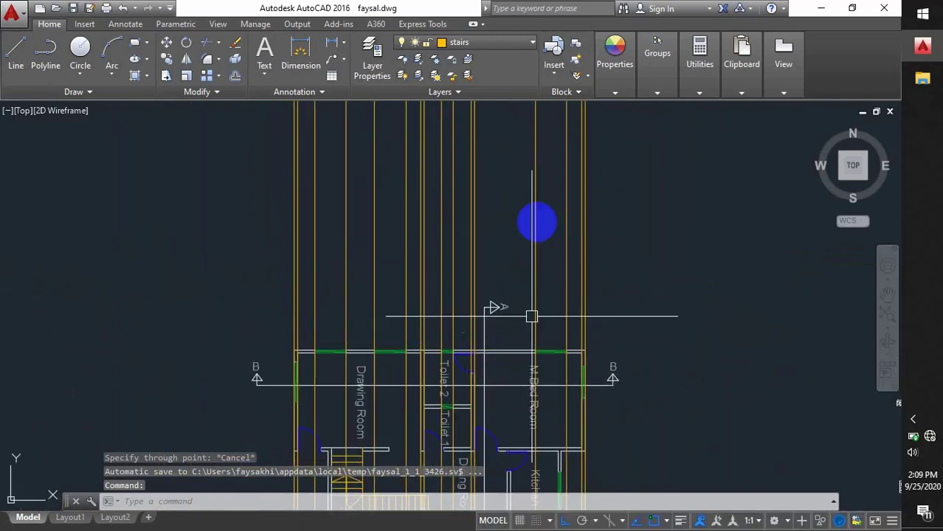
pyautogui.click(474, 43)
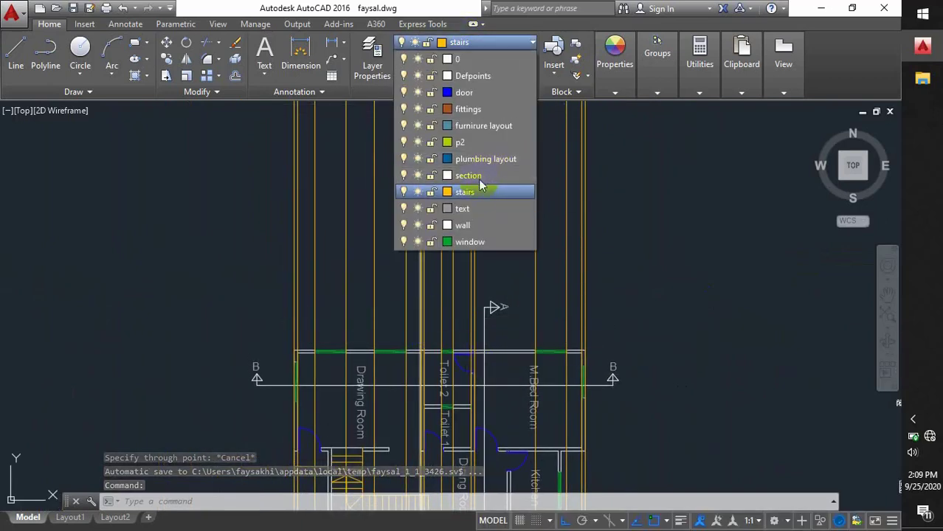
pyautogui.click(475, 209)
pyautogui.click(249, 363)
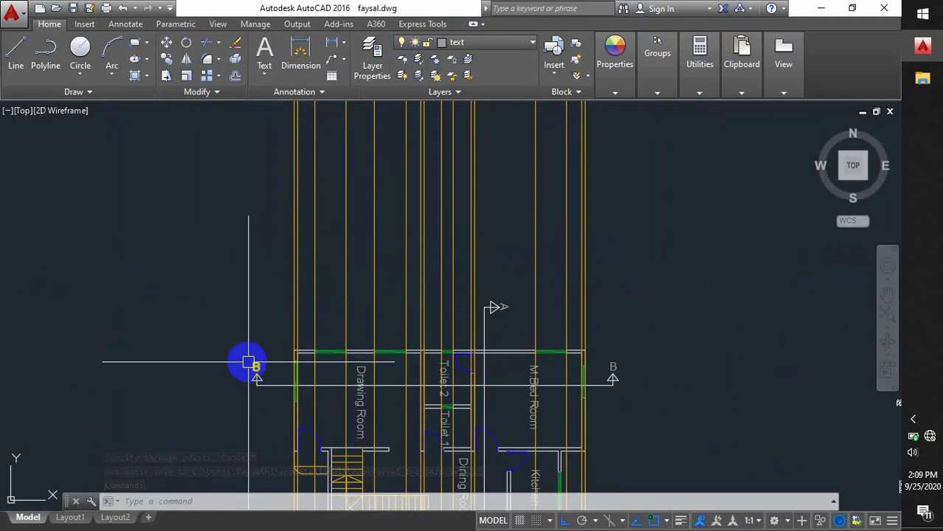
pyautogui.press('Return')
pyautogui.click(200, 290)
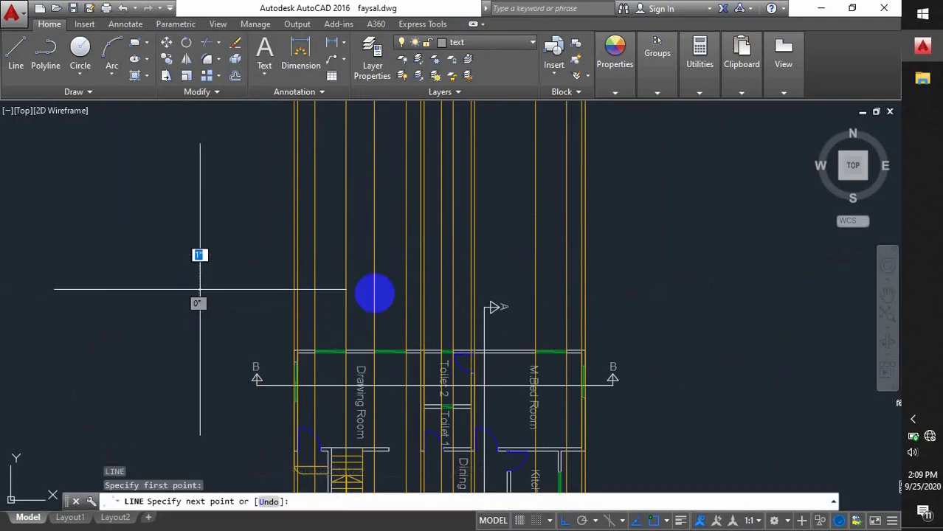
pyautogui.click(667, 291)
pyautogui.scroll(-3, 565, 332)
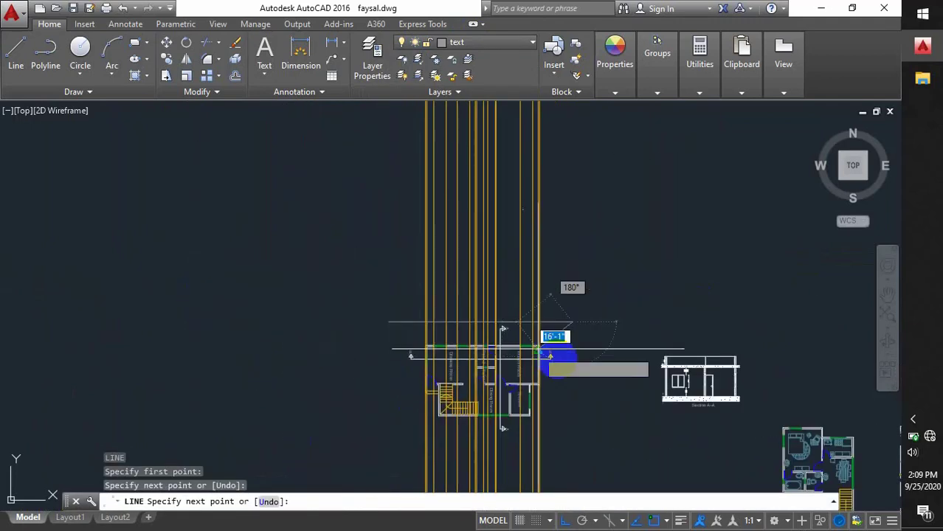
pyautogui.scroll(4, 573, 369)
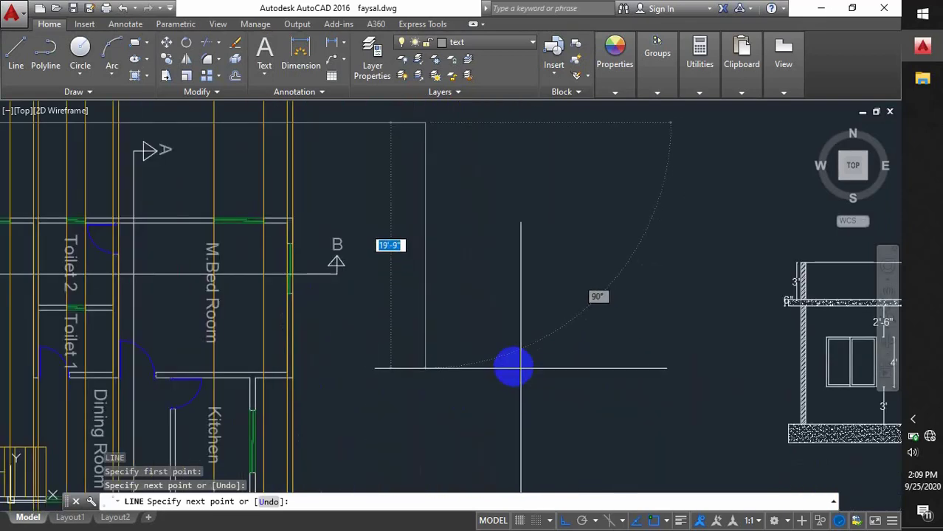
pyautogui.press('Escape')
# Step: Add a vertical linear dimension to the depth of the hatched base slab at its left end in Section A-A
pyautogui.scroll(-5, 502, 353)
pyautogui.scroll(6, 467, 287)
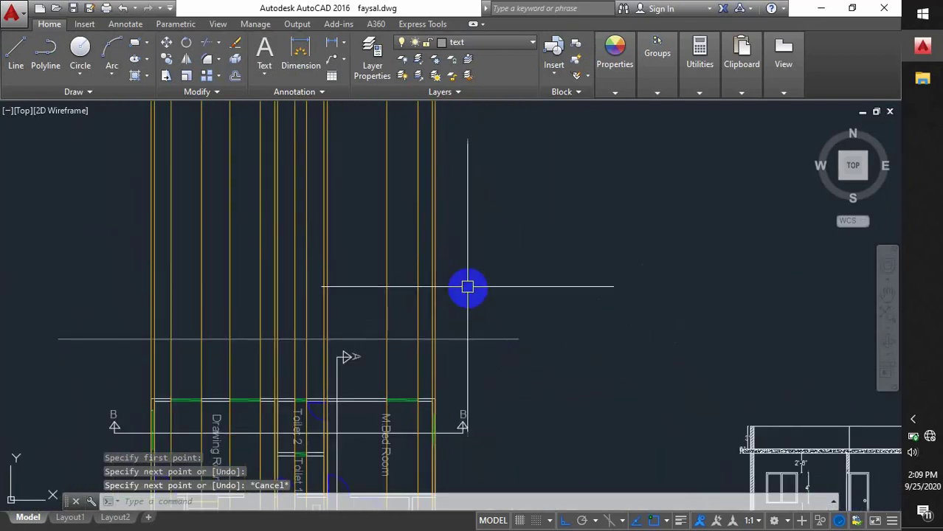
pyautogui.moveTo(462, 334); pyautogui.dragTo(485, 303, button='middle')
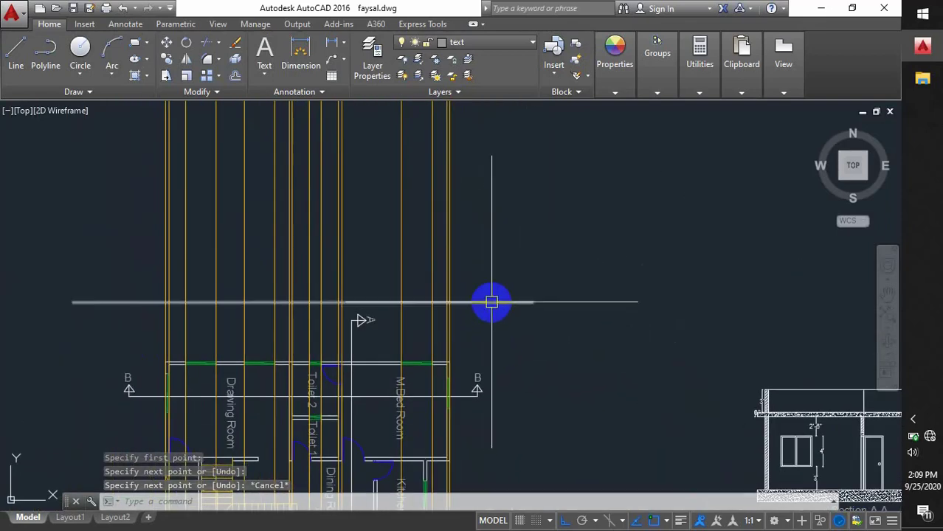
pyautogui.scroll(-2, 478, 289)
pyautogui.scroll(4, 659, 426)
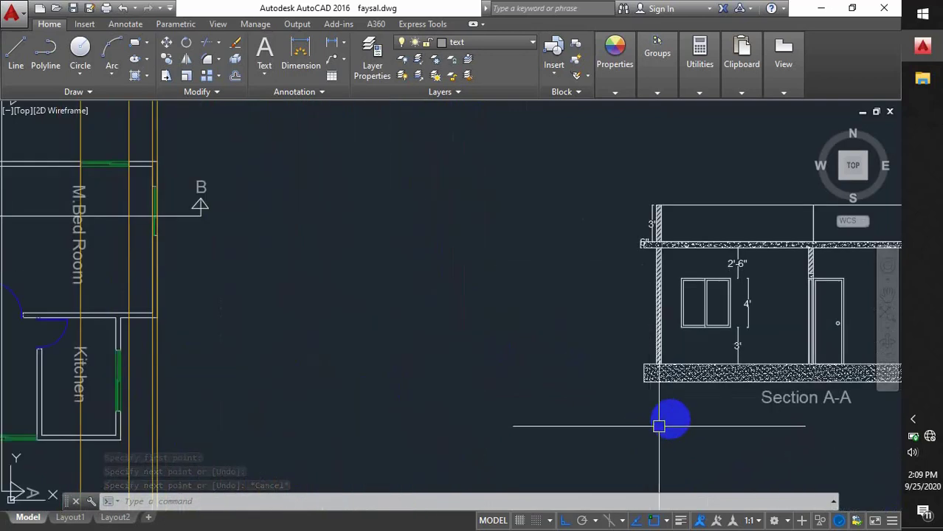
pyautogui.moveTo(659, 426); pyautogui.dragTo(565, 421, button='middle')
pyautogui.click(332, 46)
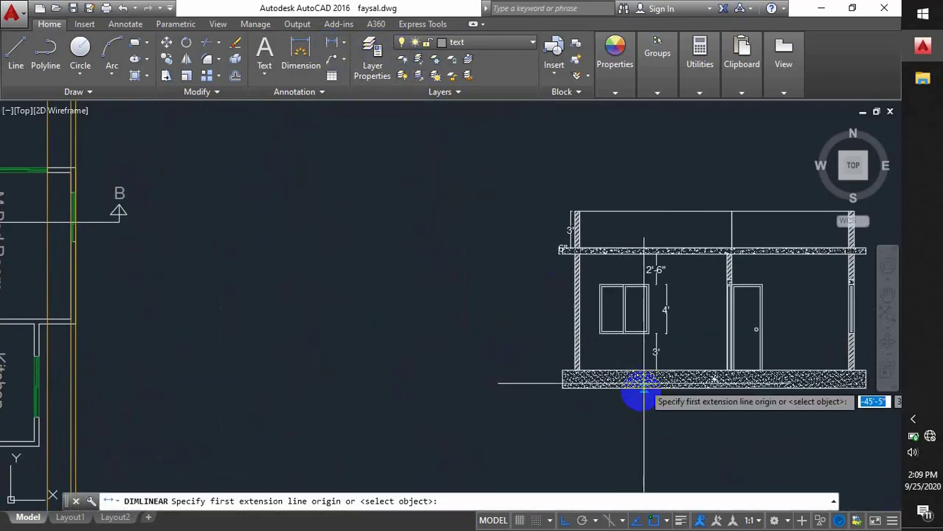
pyautogui.scroll(4, 590, 385)
pyautogui.click(495, 340)
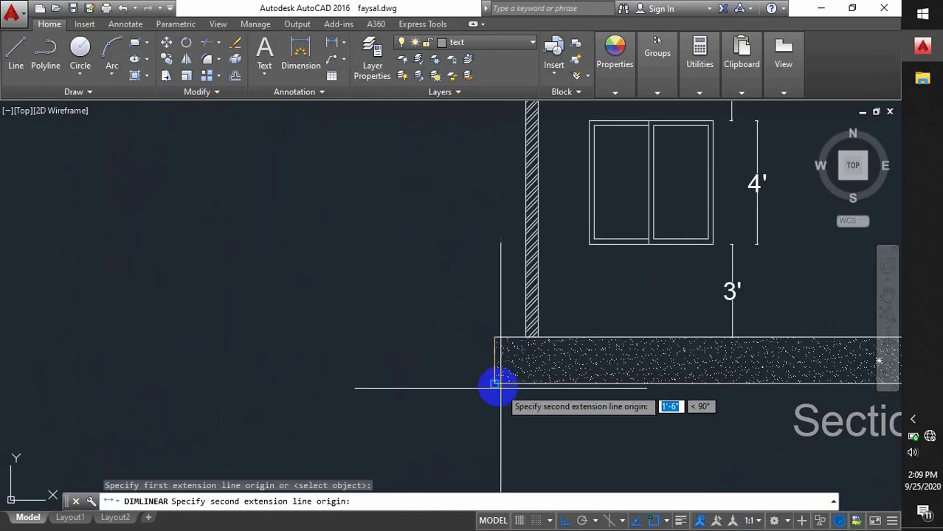
pyautogui.click(496, 384)
pyautogui.click(431, 385)
# Step: Offset the horizontal line above the floor plan upward by 1.5'
pyautogui.scroll(-5, 355, 337)
pyautogui.moveTo(355, 337); pyautogui.dragTo(468, 398, button='middle')
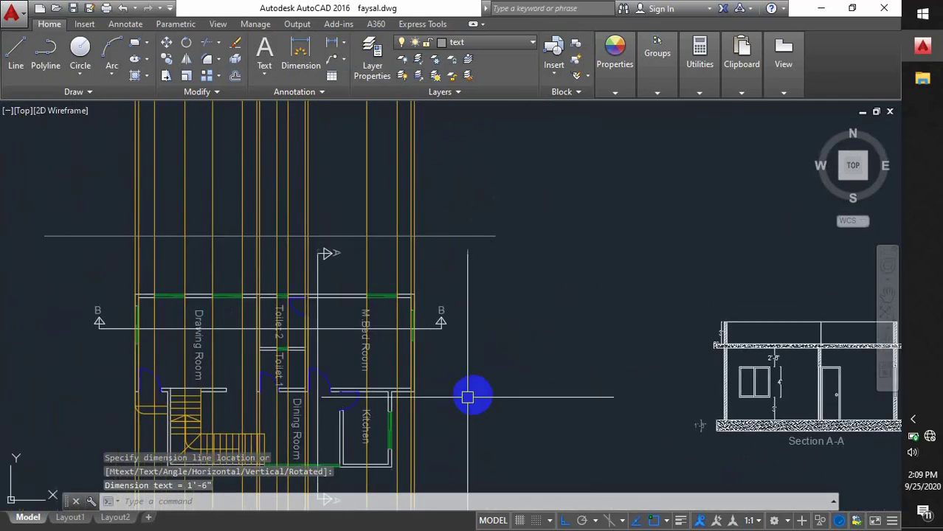
pyautogui.moveTo(487, 364)
pyautogui.mouseDown(button='middle')
pyautogui.moveTo(506, 362)
pyautogui.moveTo(489, 322)
pyautogui.mouseUp(button='middle')
pyautogui.write('o')
pyautogui.press('Return')
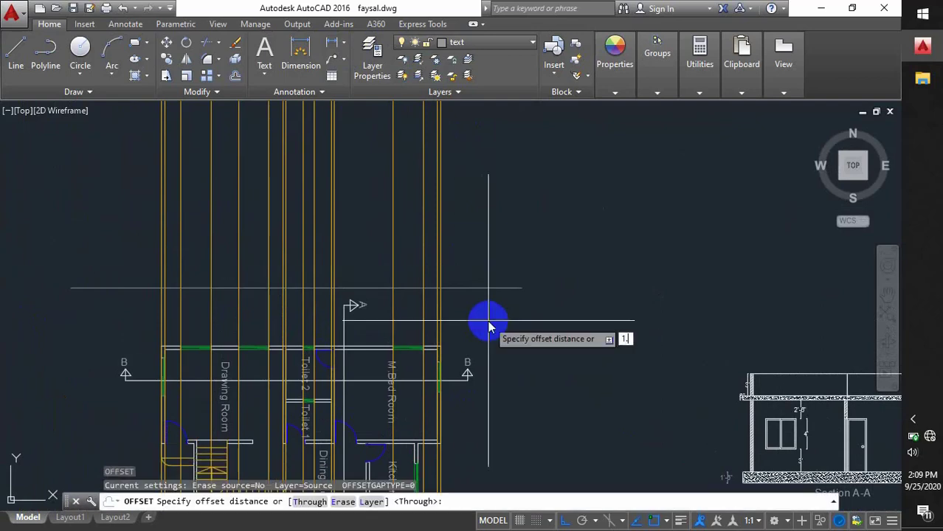
pyautogui.write("1.5'")
pyautogui.press('Return')
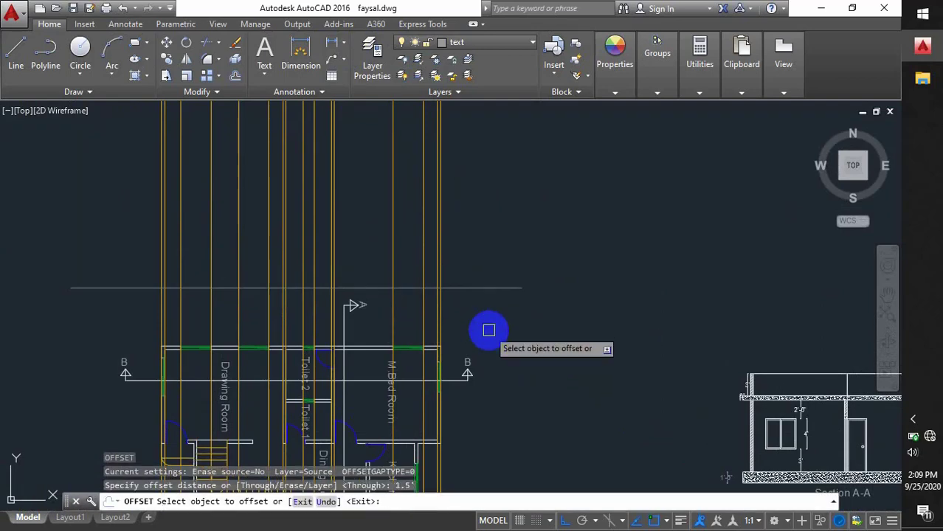
pyautogui.click(472, 288)
pyautogui.click(494, 246)
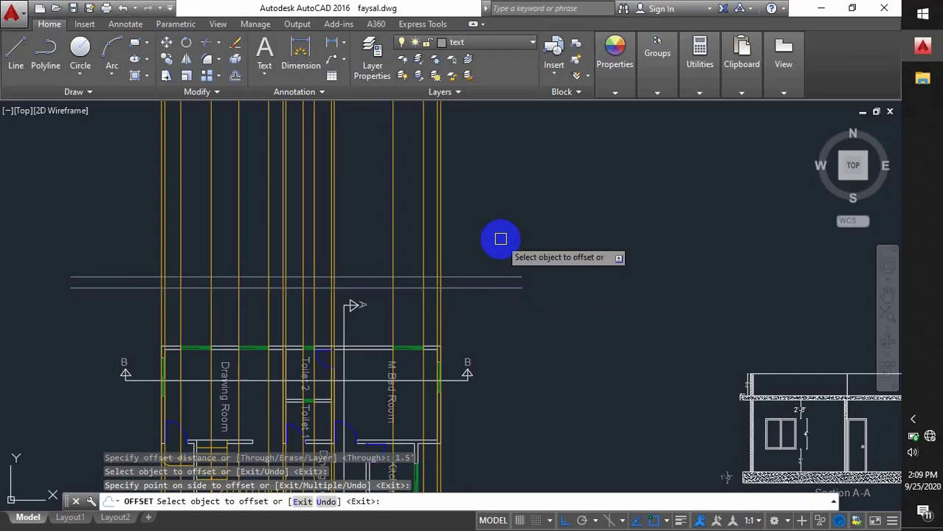
pyautogui.press('Return')
# Step: Offset the upper horizontal line upward by 3' for the window sill level
pyautogui.press('Return')
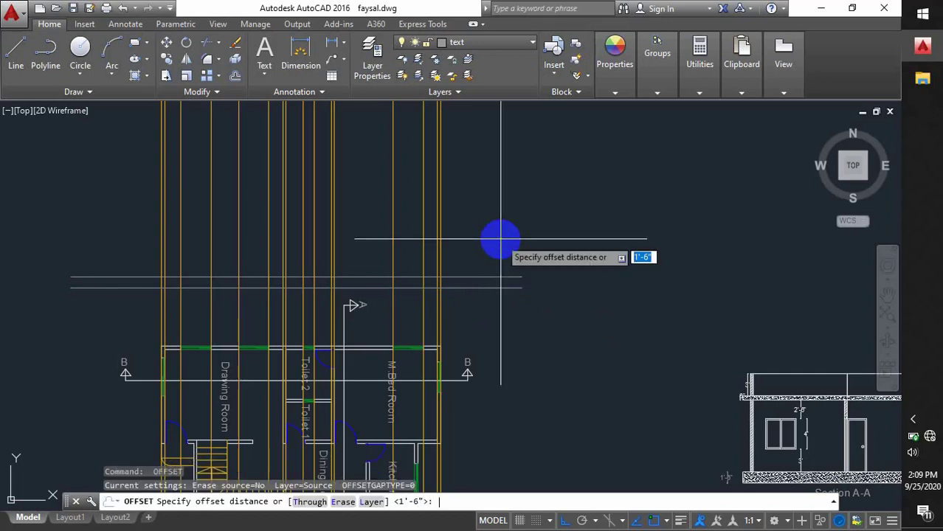
pyautogui.write('3')
pyautogui.press('Return')
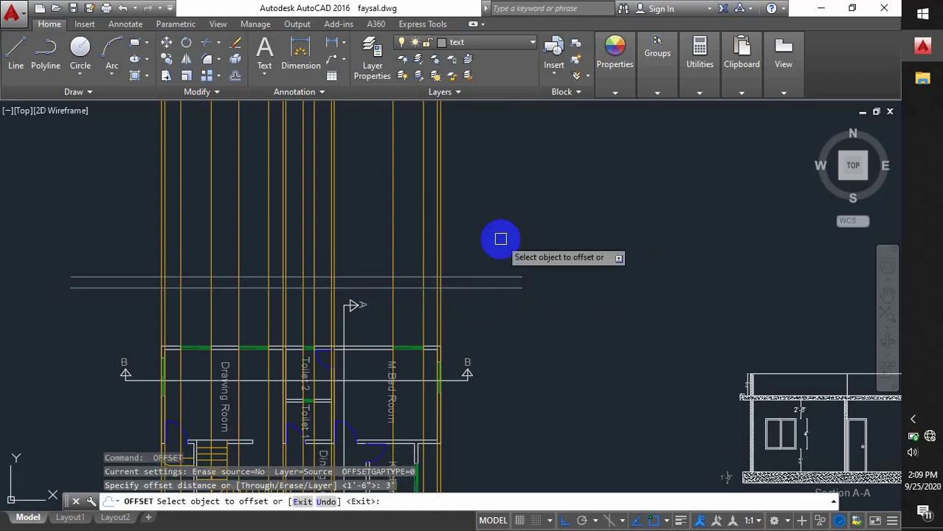
pyautogui.click(499, 278)
pyautogui.click(494, 236)
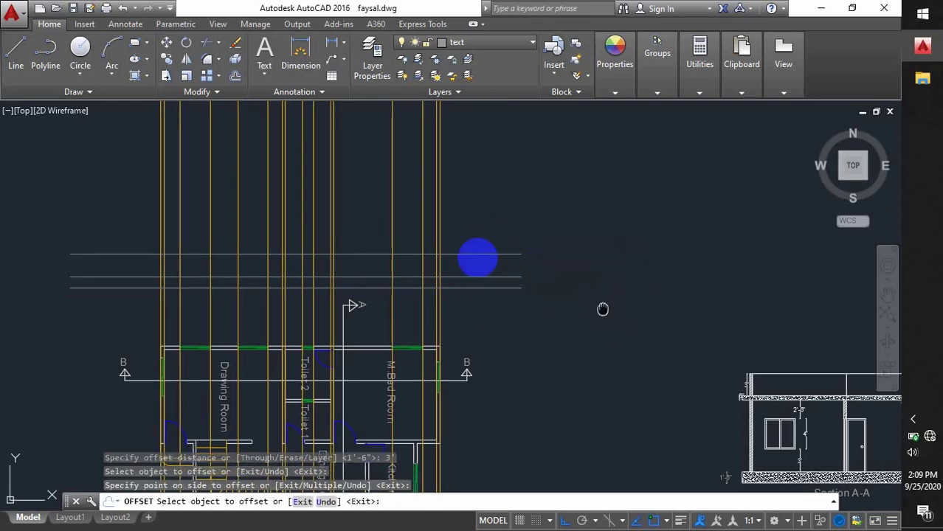
# Step: Examine the sill, window and lintel height dimensions in Section A-A and compare them with the offset horizontal lines
pyautogui.scroll(8, 543, 337)
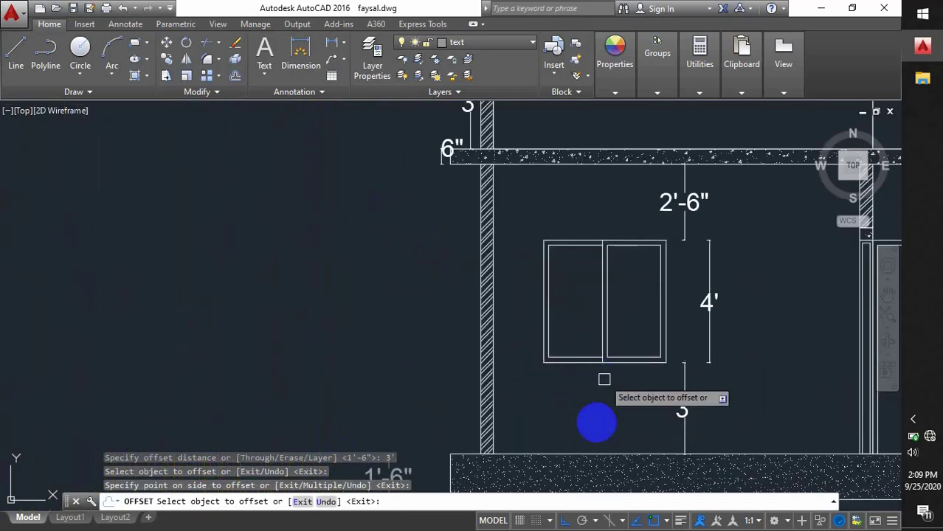
pyautogui.scroll(-3, 620, 396)
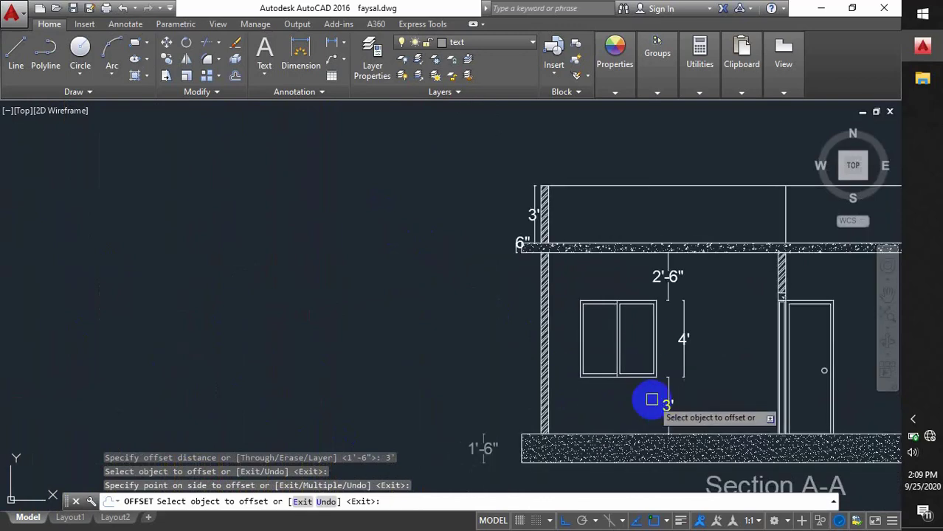
pyautogui.scroll(3, 631, 369)
pyautogui.scroll(2, 661, 375)
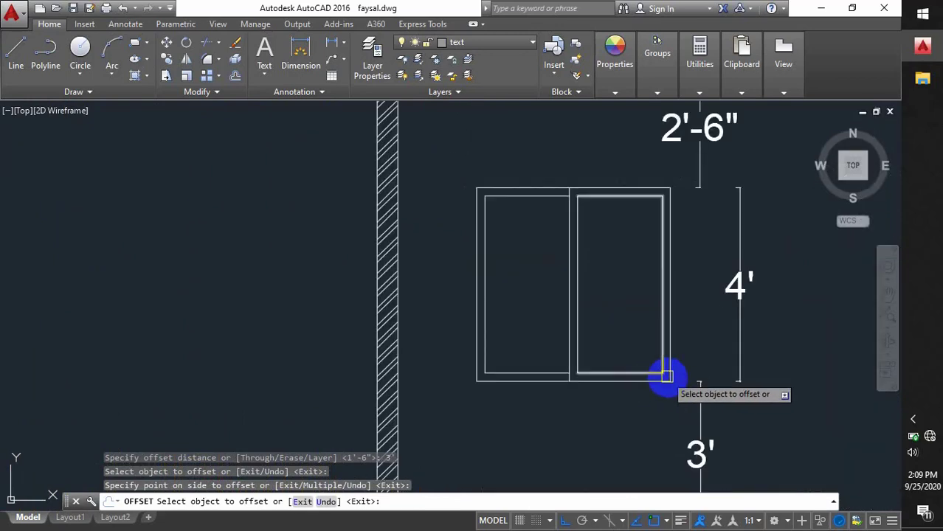
pyautogui.scroll(-6, 696, 337)
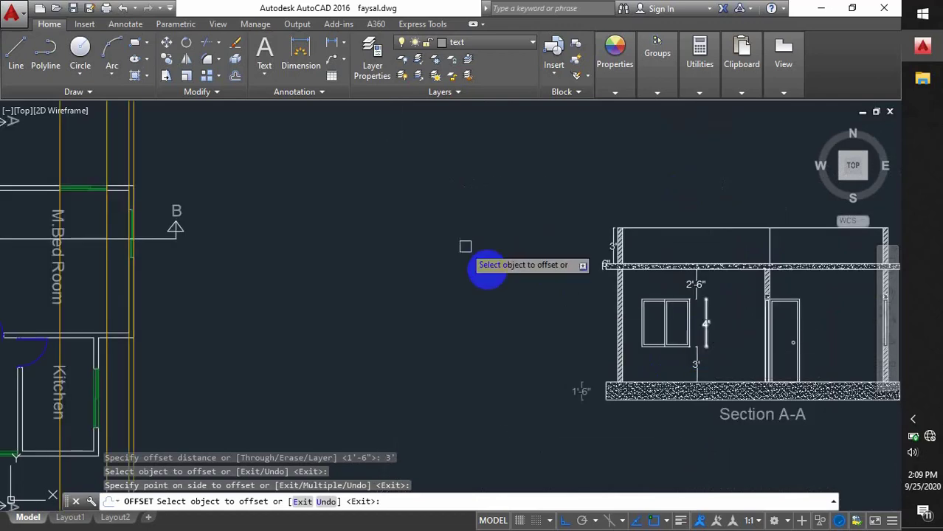
pyautogui.moveTo(371, 224); pyautogui.dragTo(573, 316, button='middle')
pyautogui.moveTo(421, 202); pyautogui.dragTo(474, 329, button='middle')
pyautogui.scroll(2, 471, 266)
pyautogui.press('Return')
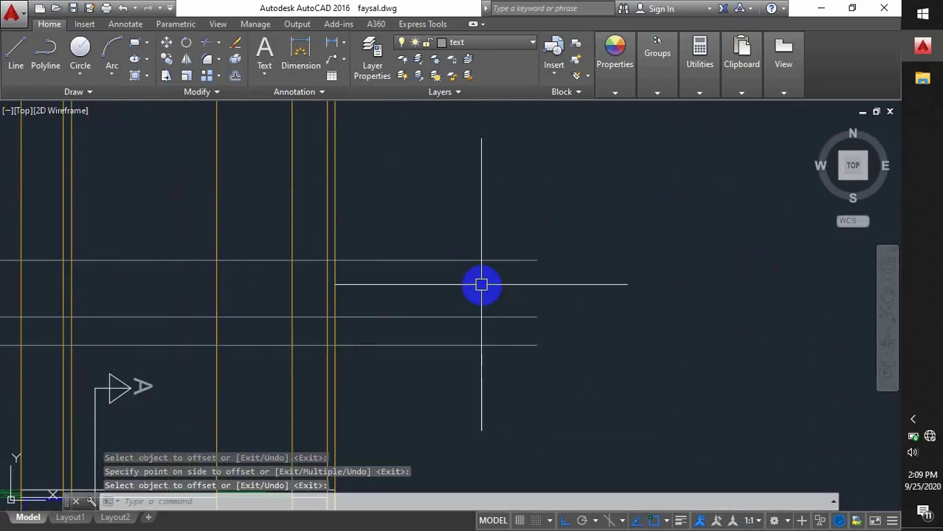
# Step: Offset the topmost horizontal level line above the floor plan upward by 4' for the window head level
pyautogui.press('Return')
pyautogui.write("4'")
pyautogui.press('Return')
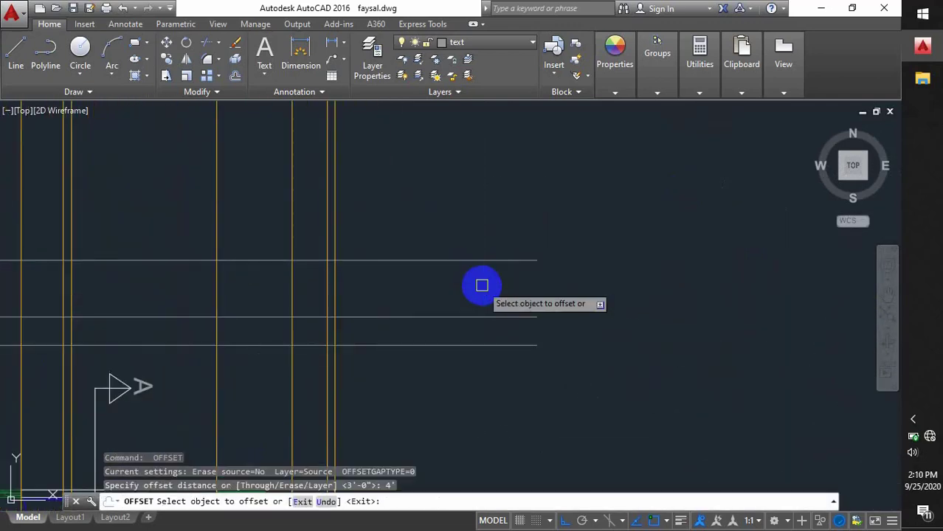
pyautogui.click(484, 260)
pyautogui.scroll(-3, 465, 244)
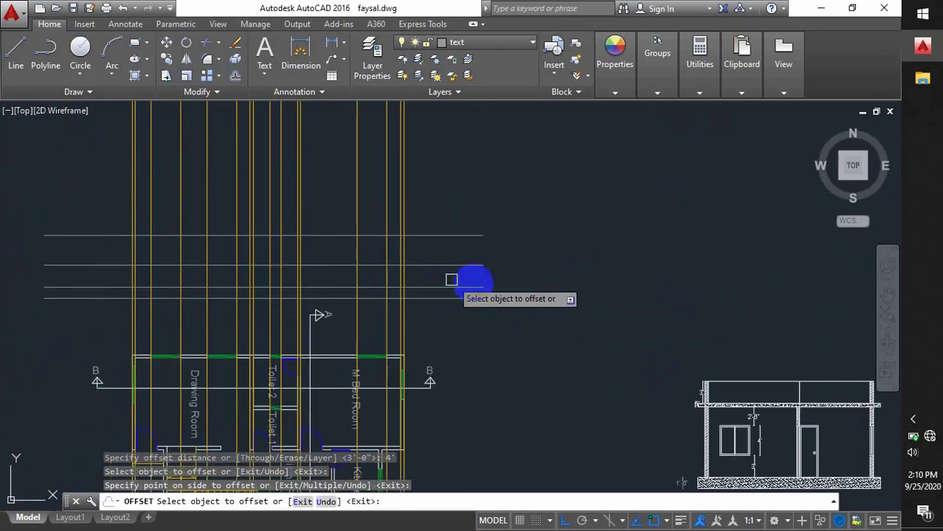
# Step: Check the height from window head to slab in Section A-A and offset the topmost level line upward by 2.5'
pyautogui.moveTo(451, 276)
pyautogui.mouseDown(button='middle')
pyautogui.moveTo(399, 259)
pyautogui.moveTo(463, 318)
pyautogui.mouseUp(button='middle')
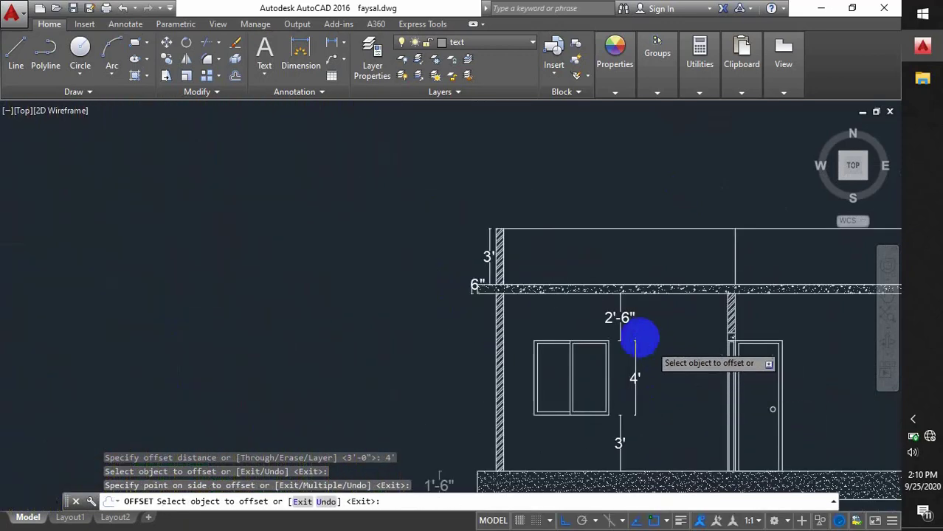
pyautogui.scroll(3, 636, 333)
pyautogui.click(573, 280)
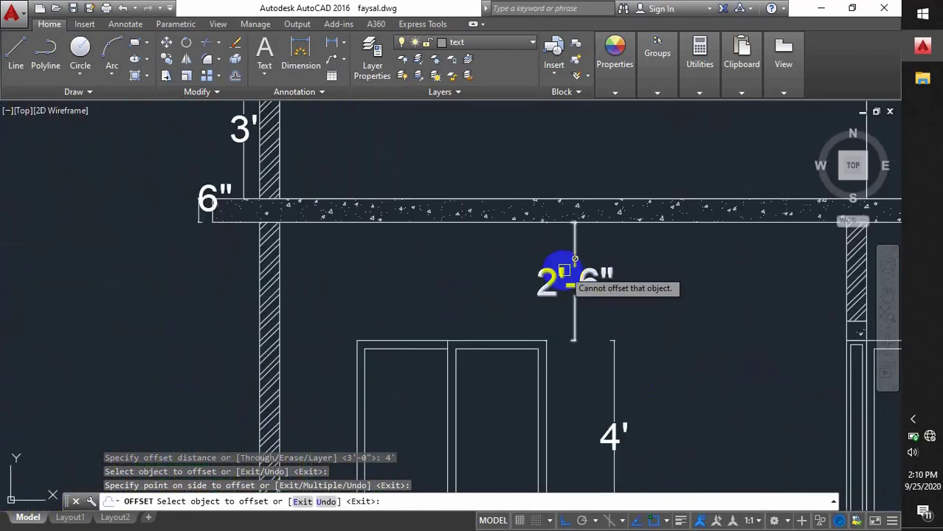
pyautogui.scroll(-4, 568, 285)
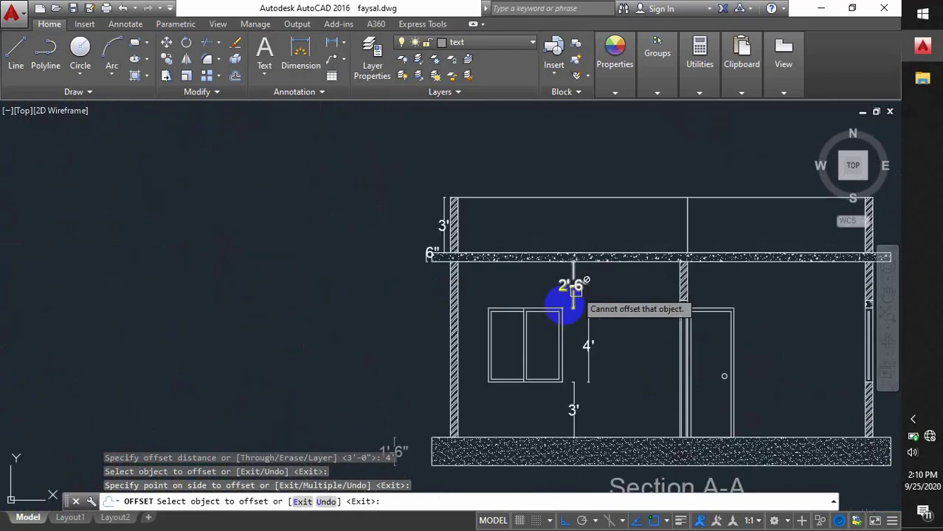
pyautogui.scroll(4, 574, 289)
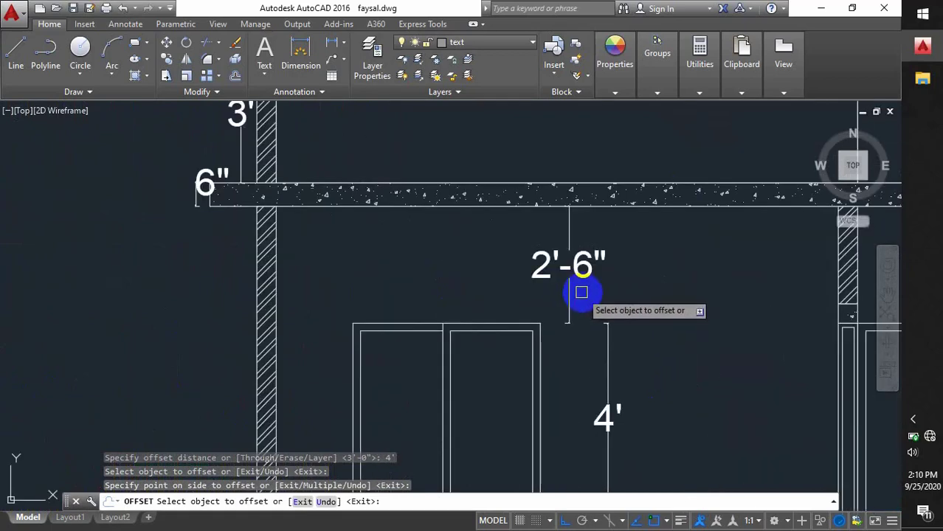
pyautogui.scroll(-3, 579, 280)
pyautogui.moveTo(482, 275); pyautogui.dragTo(721, 444, button='middle')
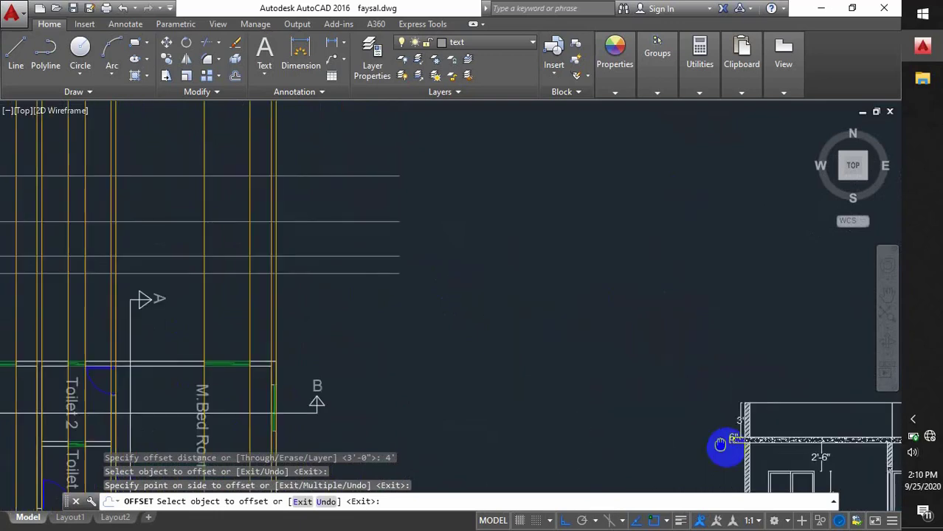
pyautogui.scroll(-1, 742, 446)
pyautogui.scroll(3, 481, 259)
pyautogui.press('Return')
pyautogui.write('o')
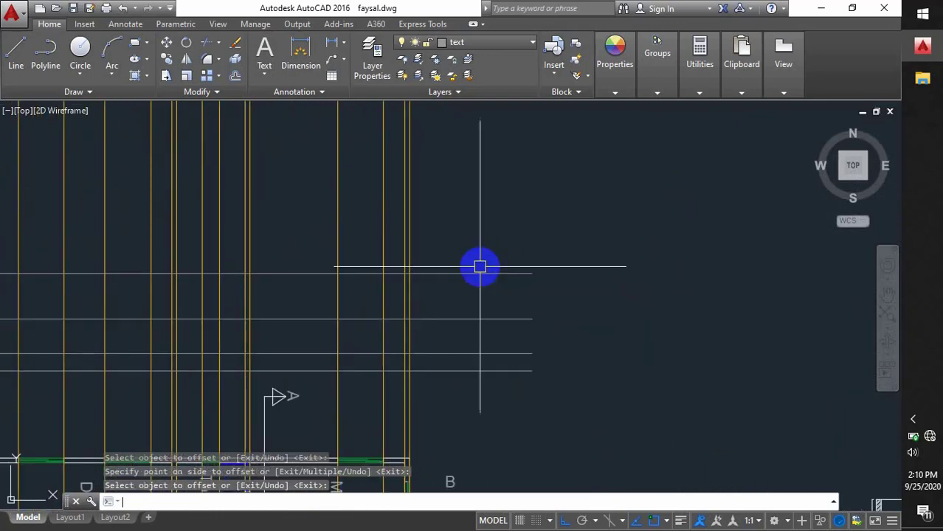
pyautogui.press('Return')
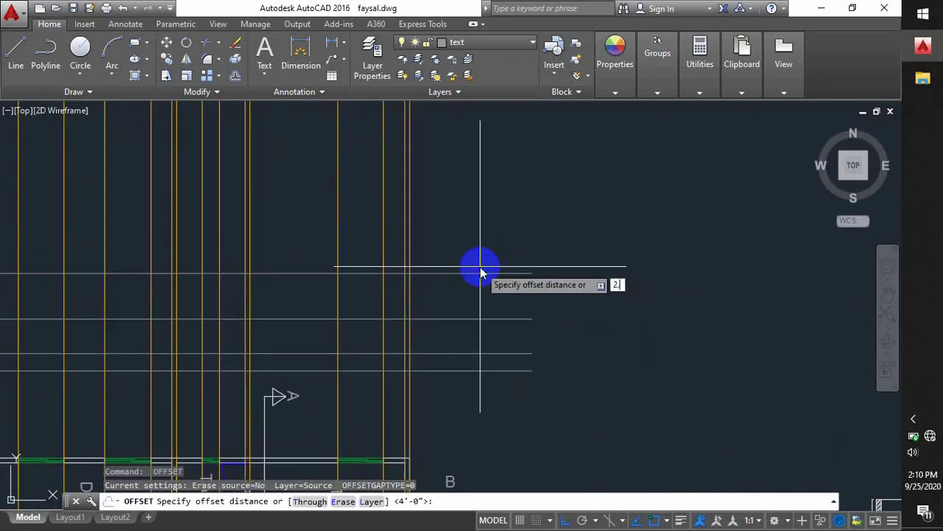
pyautogui.press('Return')
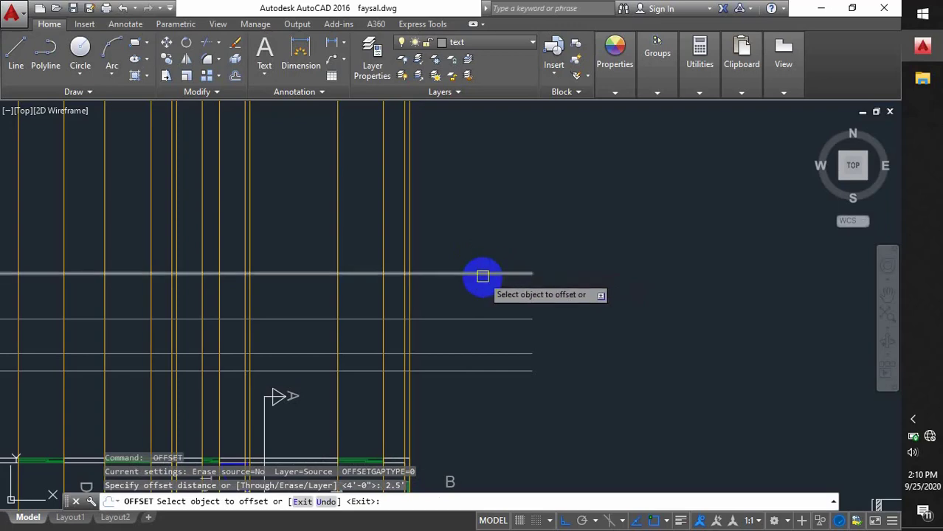
pyautogui.click(482, 275)
pyautogui.click(449, 184)
pyautogui.scroll(-3, 461, 291)
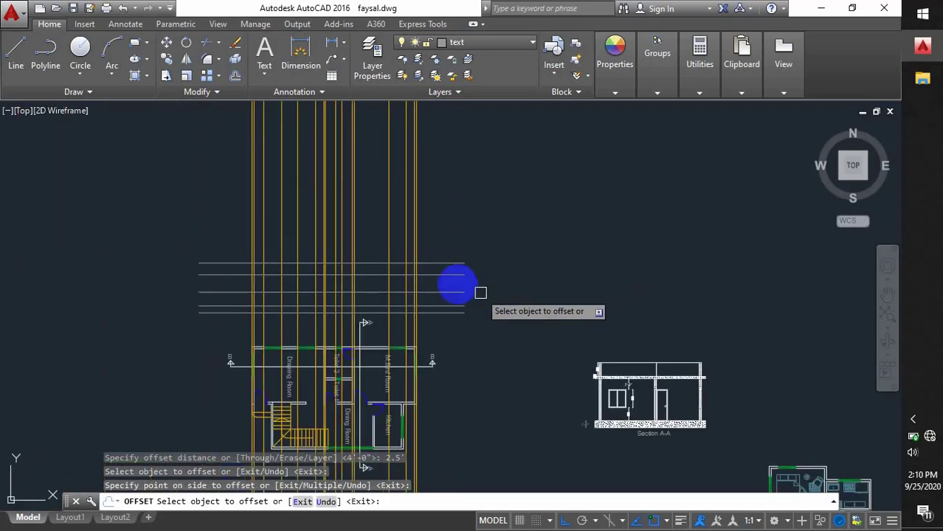
# Step: Check the roof slab thickness in Section A-A and offset the topmost level line upward by 6"
pyautogui.scroll(-1, 431, 295)
pyautogui.scroll(6, 543, 350)
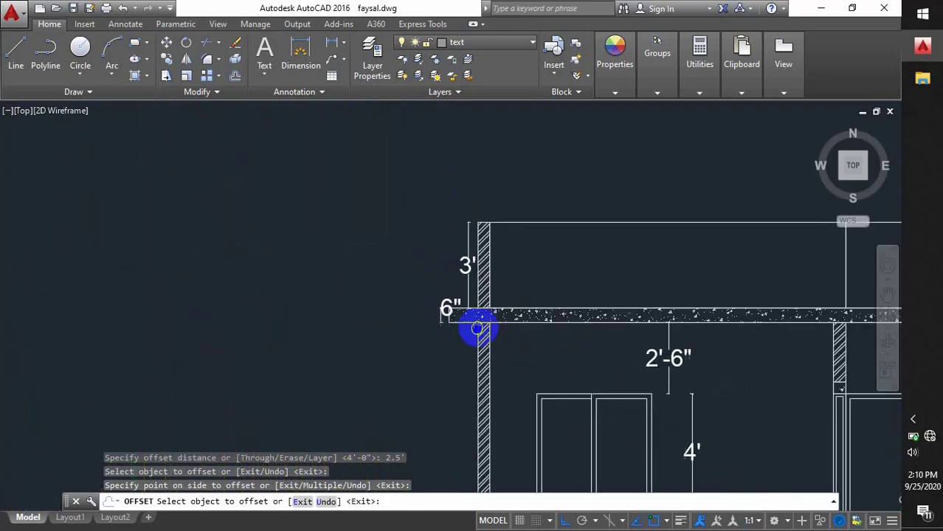
pyautogui.scroll(3, 476, 329)
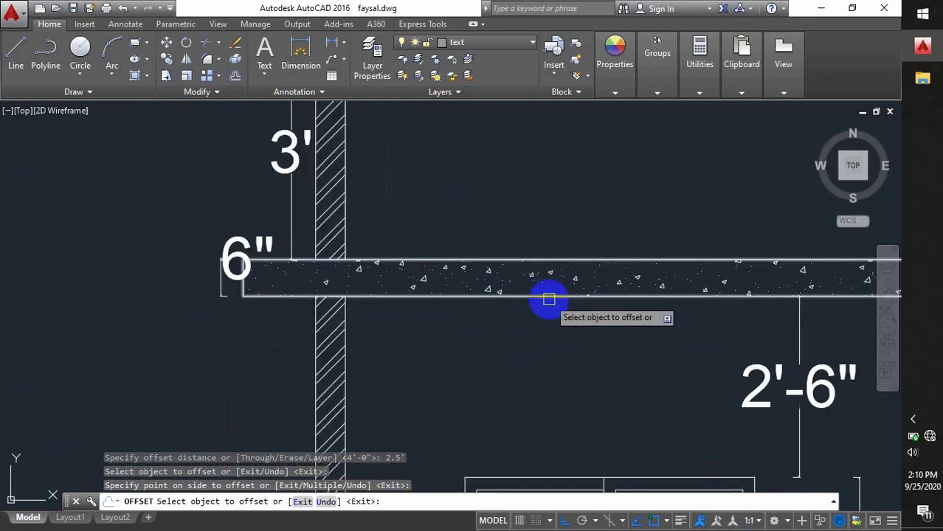
pyautogui.scroll(-5, 567, 292)
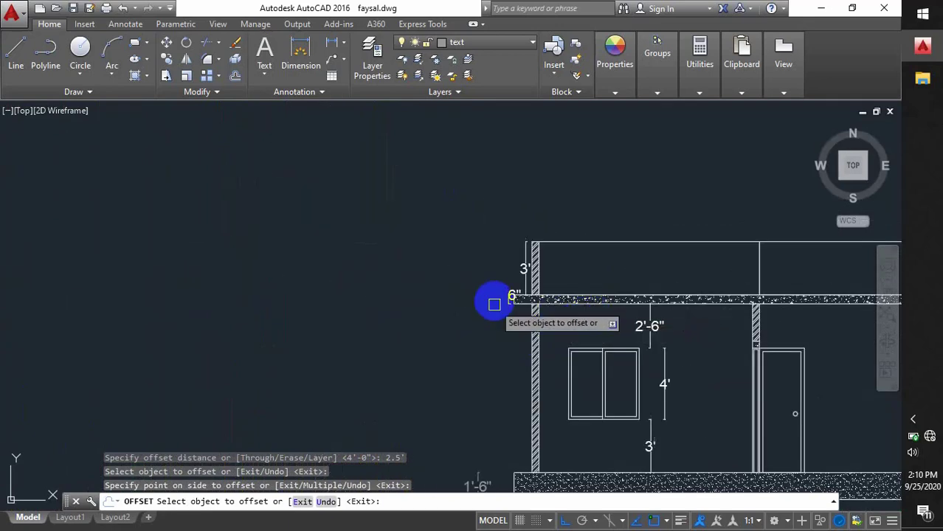
pyautogui.scroll(6, 411, 375)
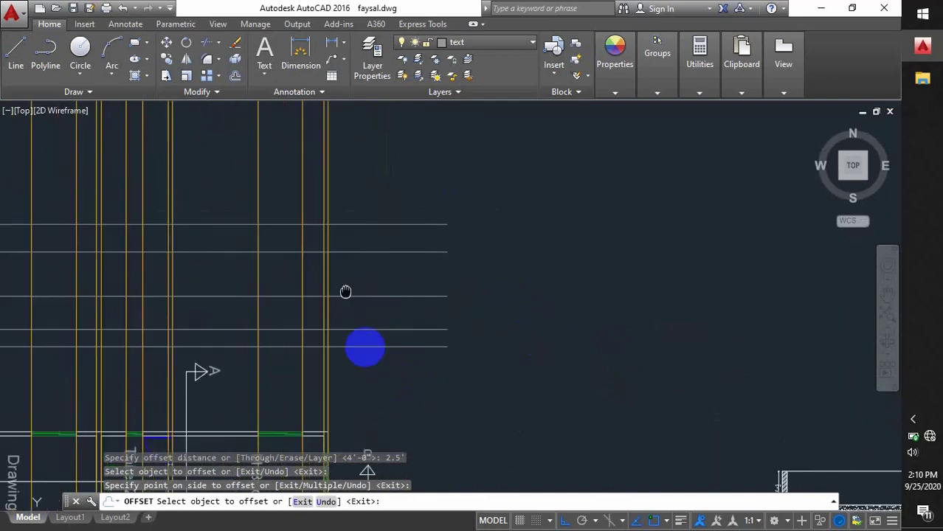
pyautogui.press('Return')
pyautogui.press('Return')
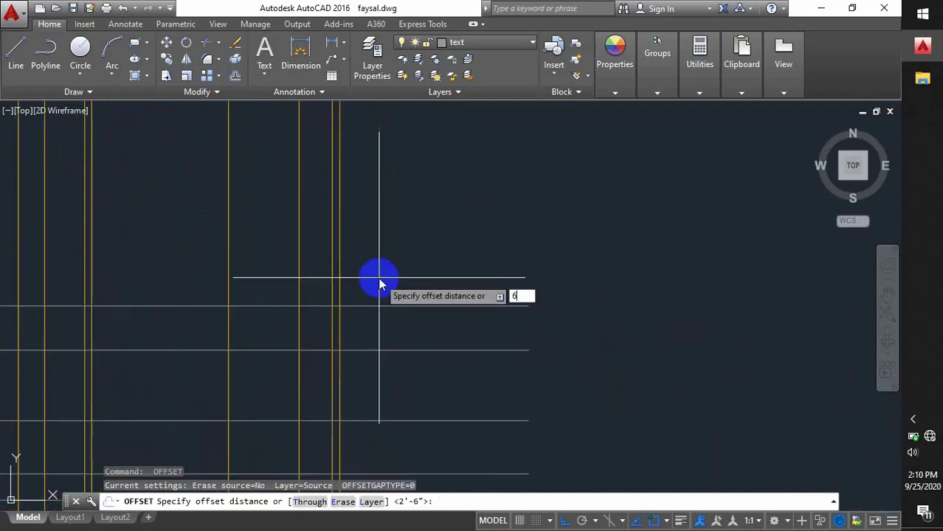
pyautogui.write('6')
pyautogui.press('Return')
pyautogui.click(413, 306)
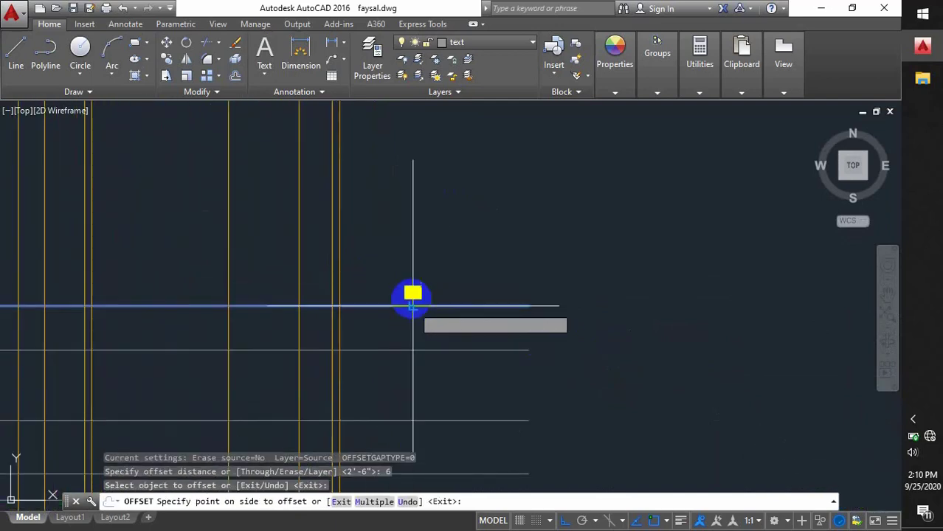
pyautogui.click(412, 280)
# Step: Examine the roof slab and parapet height dimensions in Section A-A against the offset level lines
pyautogui.scroll(-5, 531, 334)
pyautogui.scroll(7, 530, 334)
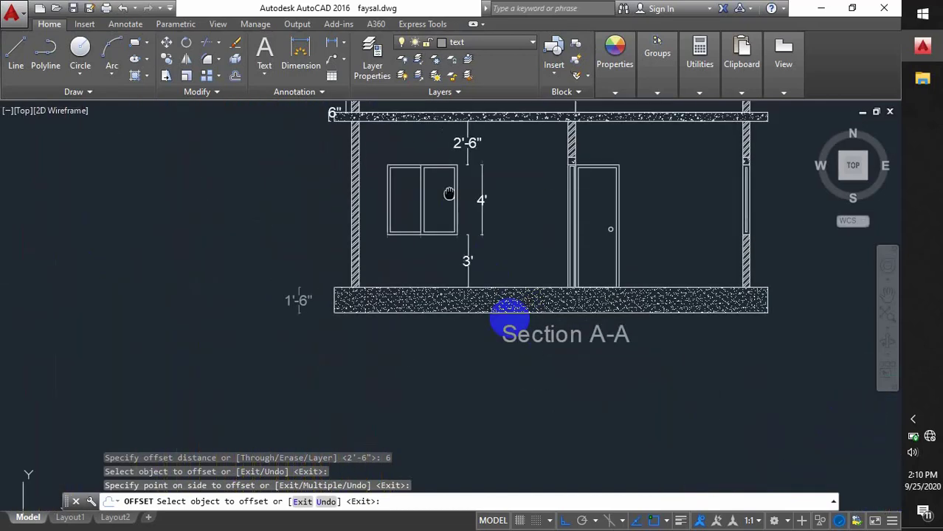
pyautogui.scroll(-5, 502, 281)
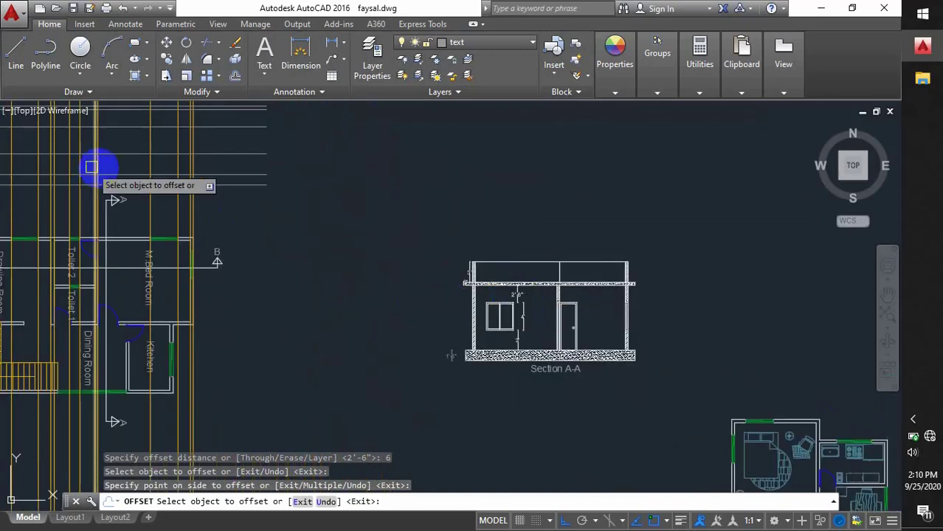
pyautogui.moveTo(95, 164)
pyautogui.mouseDown(button='middle')
pyautogui.moveTo(211, 223)
pyautogui.moveTo(266, 238)
pyautogui.mouseUp(button='middle')
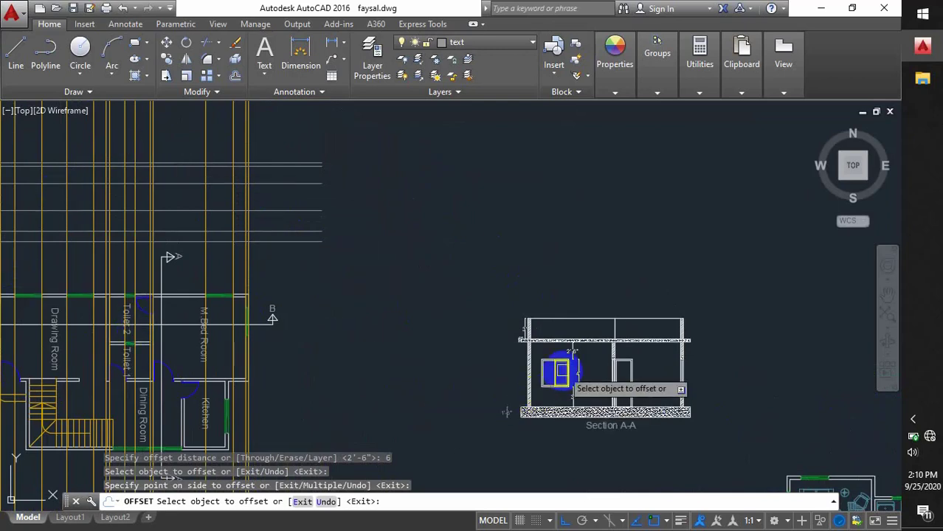
pyautogui.click(526, 335)
pyautogui.scroll(2, 531, 336)
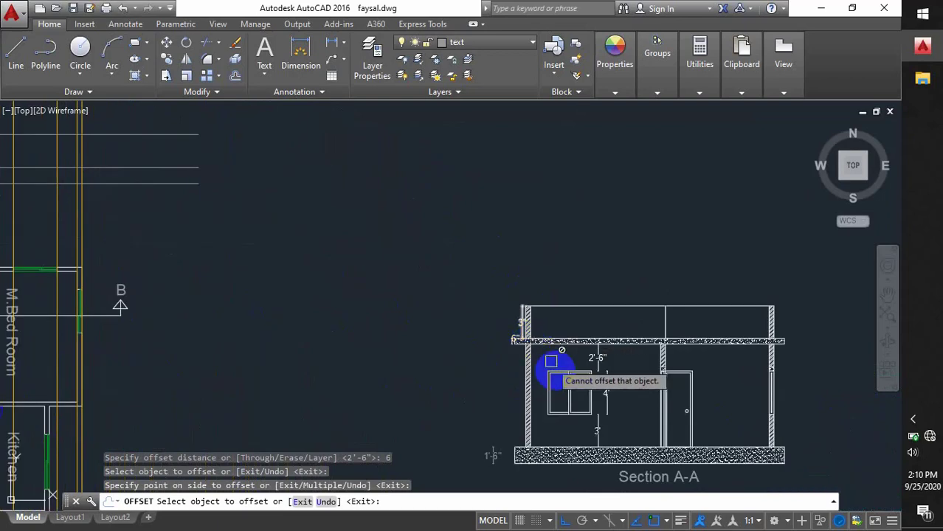
pyautogui.scroll(-2, 565, 380)
pyautogui.scroll(4, 562, 347)
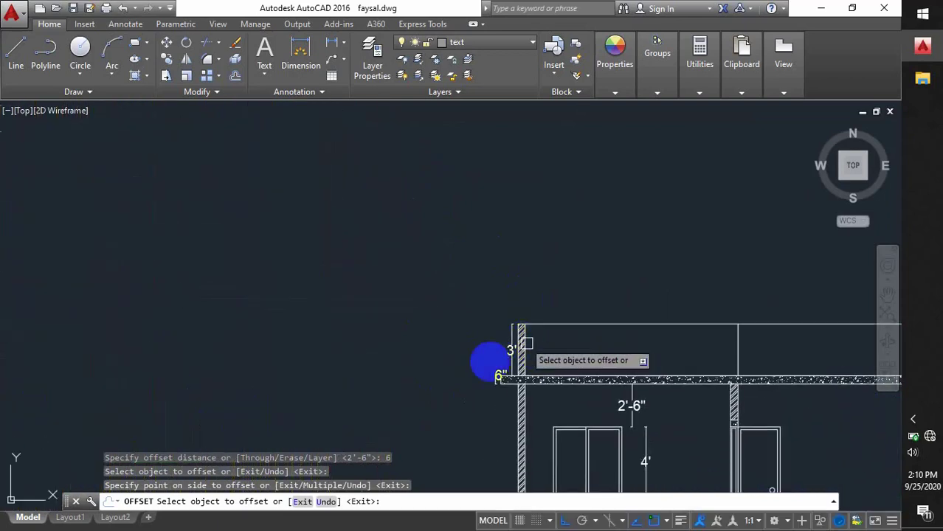
pyautogui.scroll(-5, 536, 325)
# Step: Offset the topmost level line upward by 3' for the parapet top and end the Offset command
pyautogui.scroll(2, 184, 199)
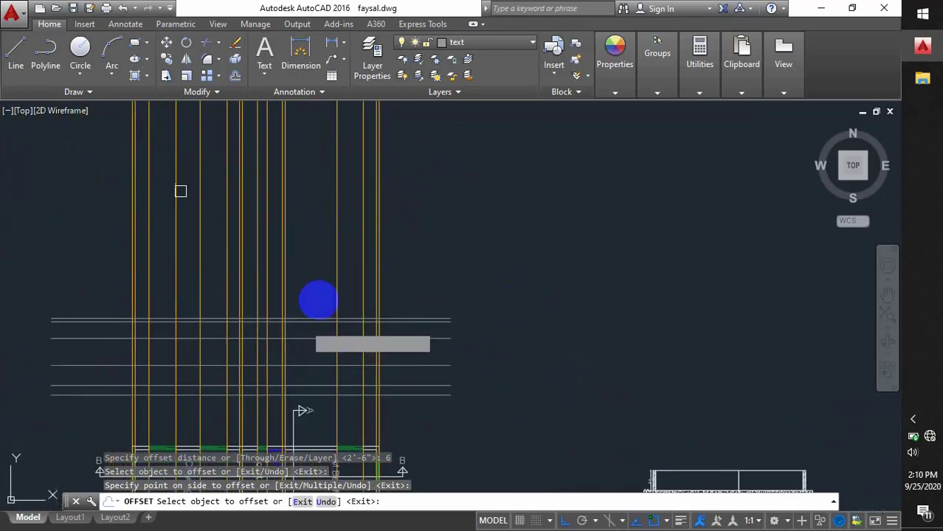
pyautogui.scroll(3, 377, 344)
pyautogui.press('Return')
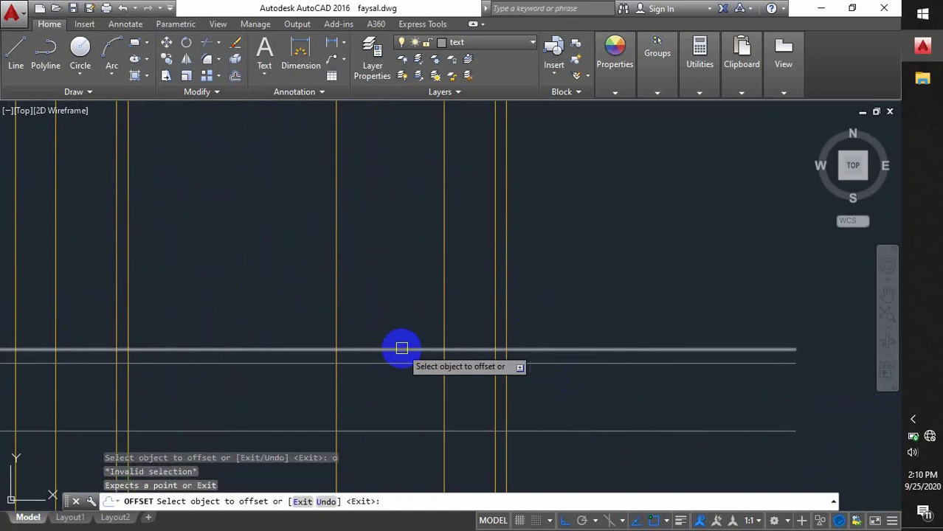
pyautogui.press('Escape')
pyautogui.write('o')
pyautogui.press('Return')
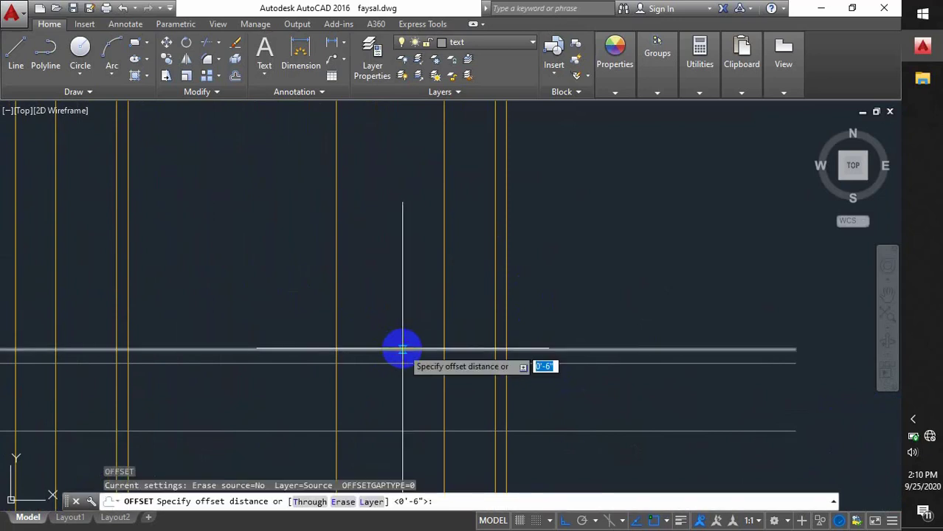
pyautogui.write('3')
pyautogui.press('Return')
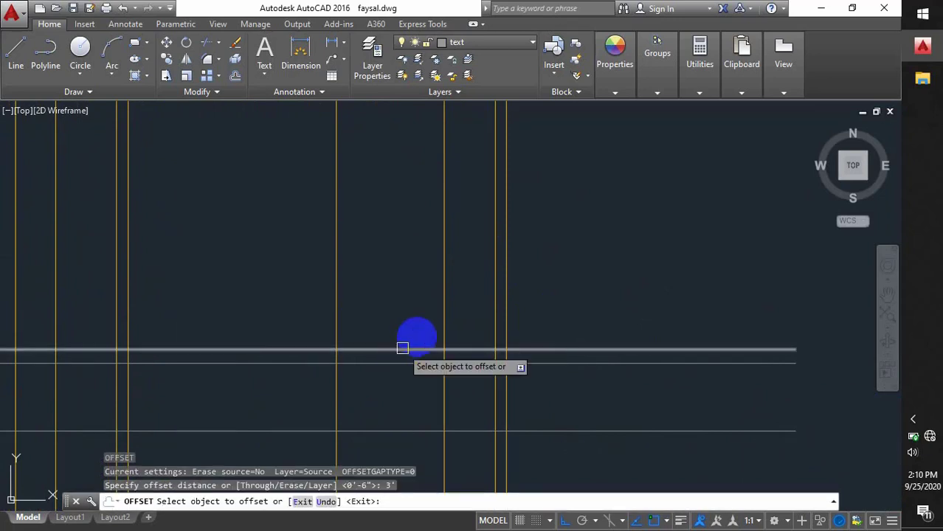
pyautogui.click(591, 349)
pyautogui.click(542, 292)
pyautogui.scroll(-3, 553, 306)
pyautogui.scroll(2, 527, 309)
pyautogui.press('Escape')
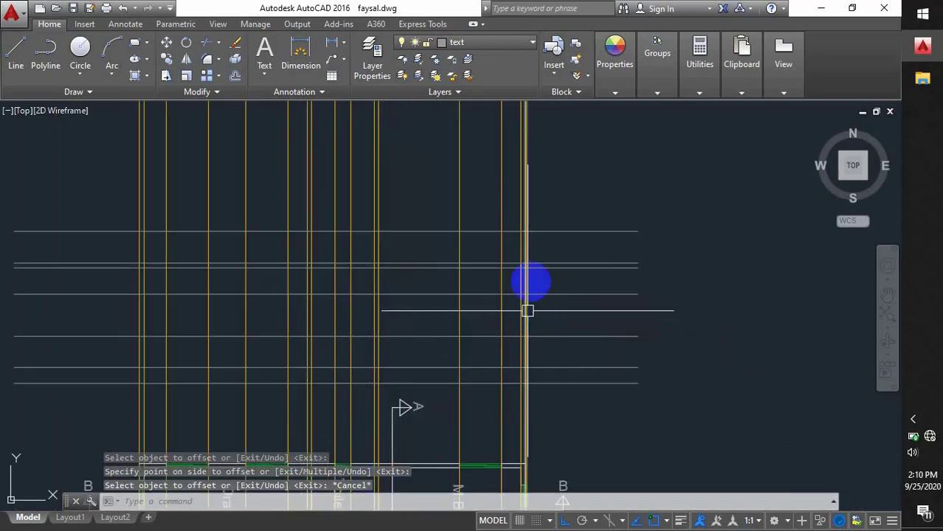
# Step: Add a horizontal linear dimension below the roof slab's right overhang in Section A-A, from the wall's outer face to the slab end
pyautogui.scroll(-2, 505, 365)
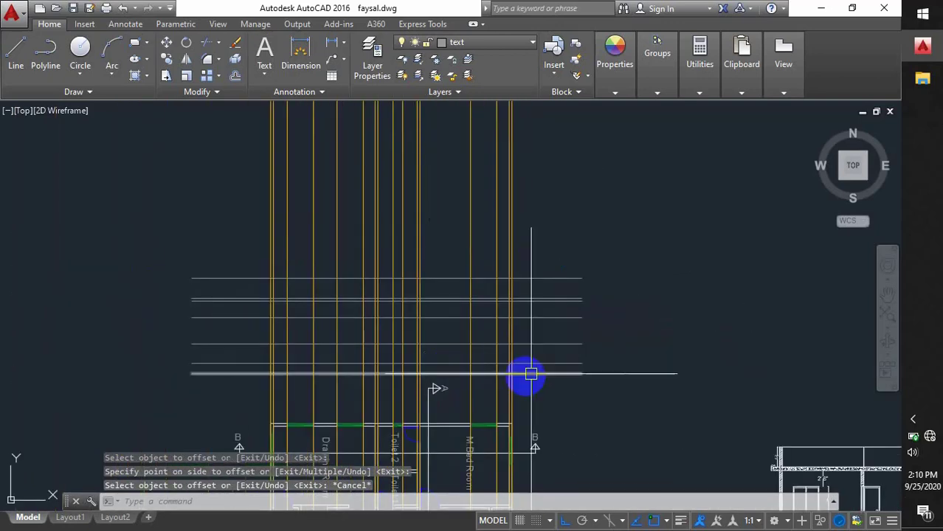
pyautogui.moveTo(531, 374); pyautogui.dragTo(339, 296, button='middle')
pyautogui.scroll(2, 753, 398)
pyautogui.scroll(3, 753, 401)
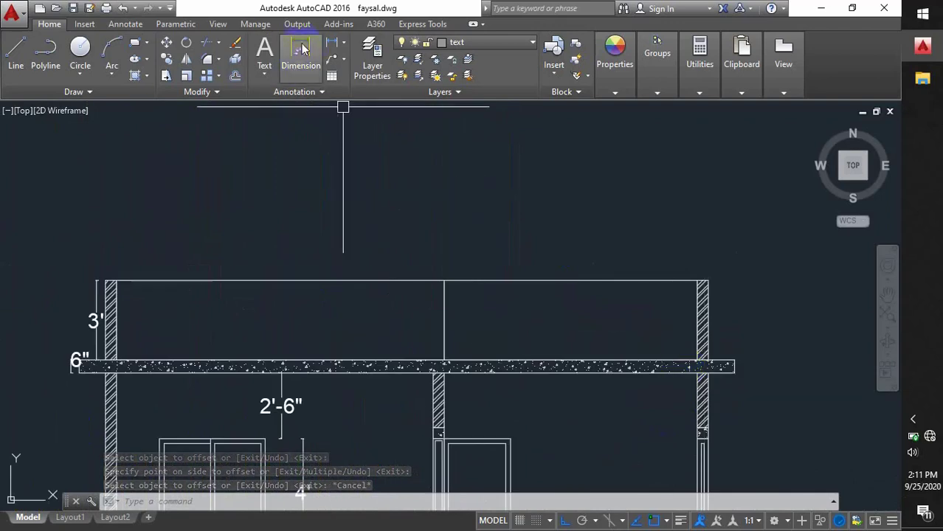
pyautogui.click(323, 50)
pyautogui.scroll(2, 783, 395)
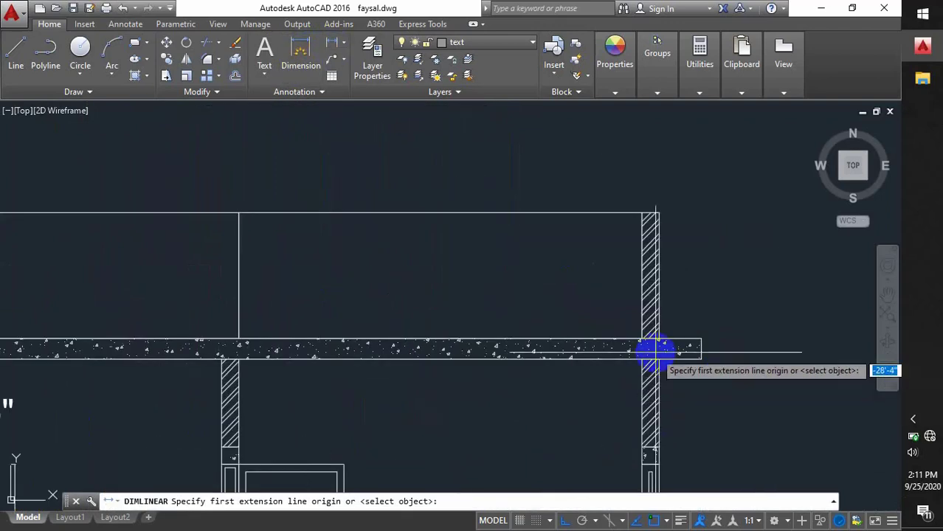
pyautogui.click(659, 360)
pyautogui.click(701, 362)
pyautogui.click(701, 397)
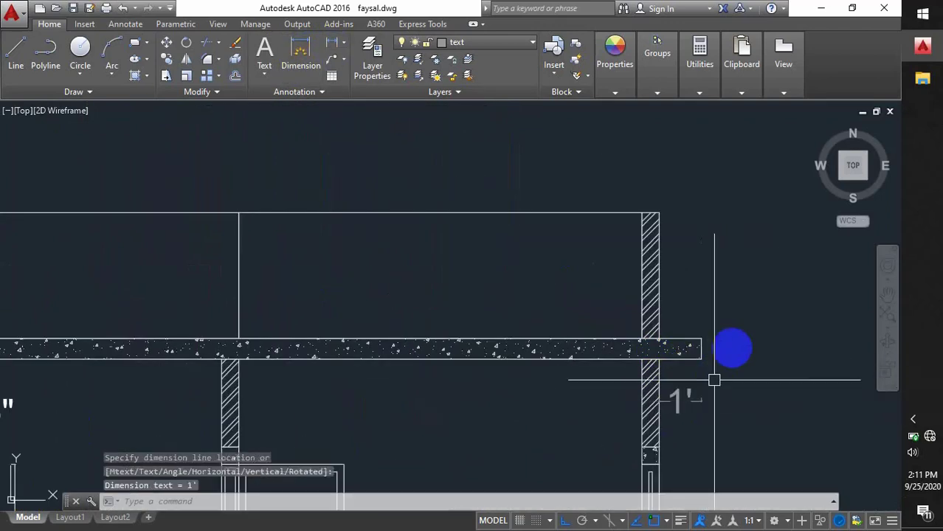
# Step: Offset the rightmost vertical projection line outward by 12" for the roof slab overhang
pyautogui.scroll(-3, 782, 369)
pyautogui.scroll(-3, 799, 372)
pyautogui.scroll(6, 430, 232)
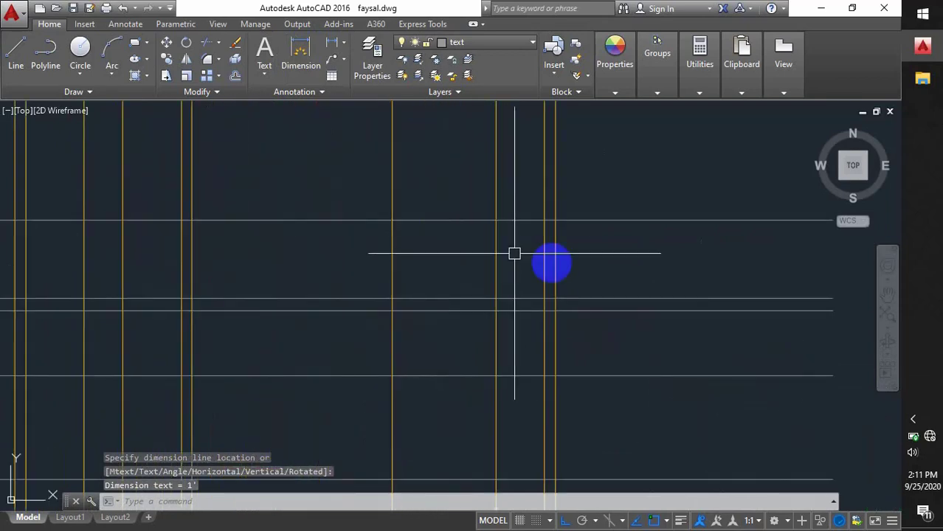
pyautogui.write('o')
pyautogui.press('Return')
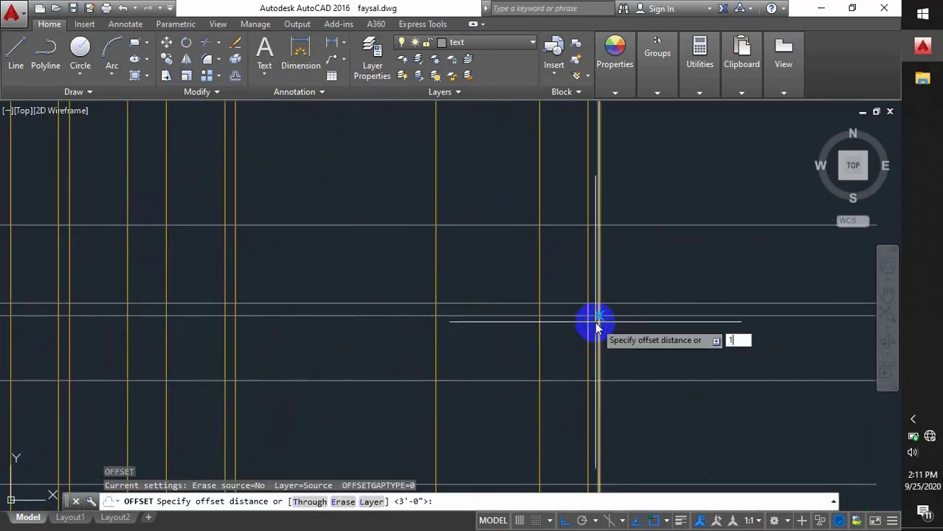
pyautogui.press('Return')
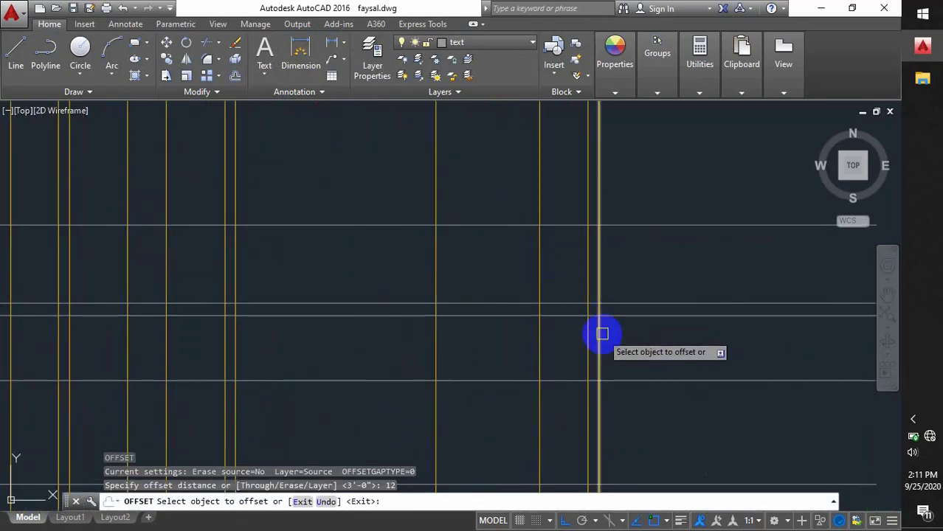
pyautogui.click(600, 331)
pyautogui.click(633, 336)
pyautogui.scroll(-2, 623, 319)
pyautogui.moveTo(95, 259); pyautogui.dragTo(322, 276, button='middle')
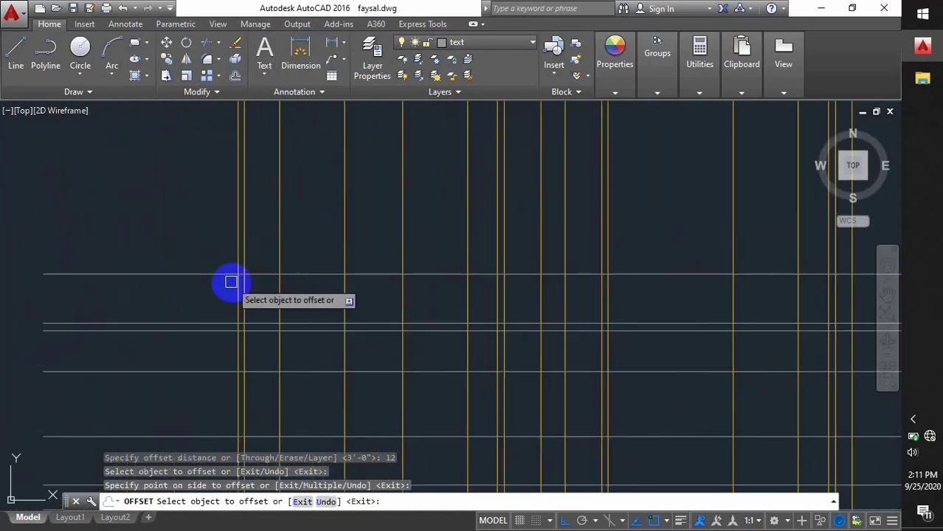
# Step: Offset the leftmost vertical projection line outward by 12" and end the Offset command
pyautogui.click(234, 287)
pyautogui.click(222, 295)
pyautogui.press('Escape')
pyautogui.scroll(-4, 259, 320)
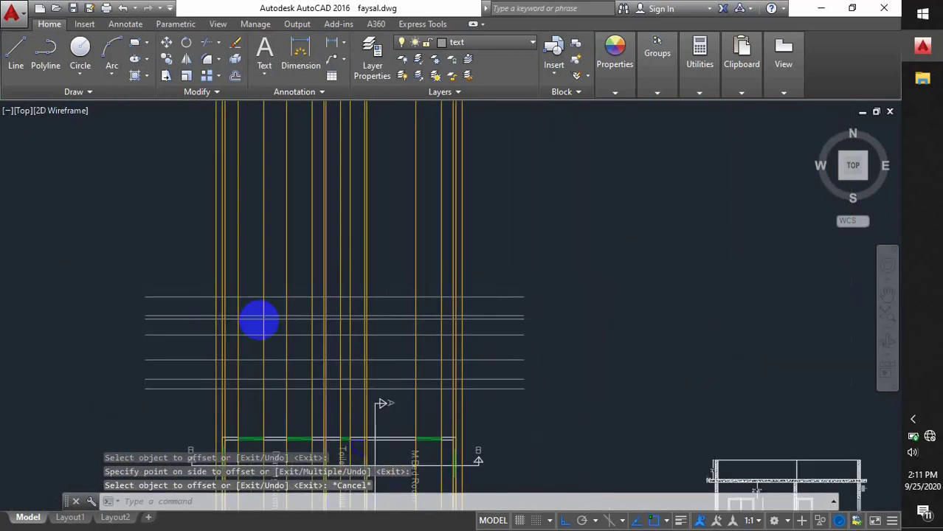
pyautogui.moveTo(399, 319)
pyautogui.mouseDown(button='middle')
pyautogui.moveTo(364, 299)
pyautogui.moveTo(372, 300)
pyautogui.mouseUp(button='middle')
pyautogui.moveTo(401, 318)
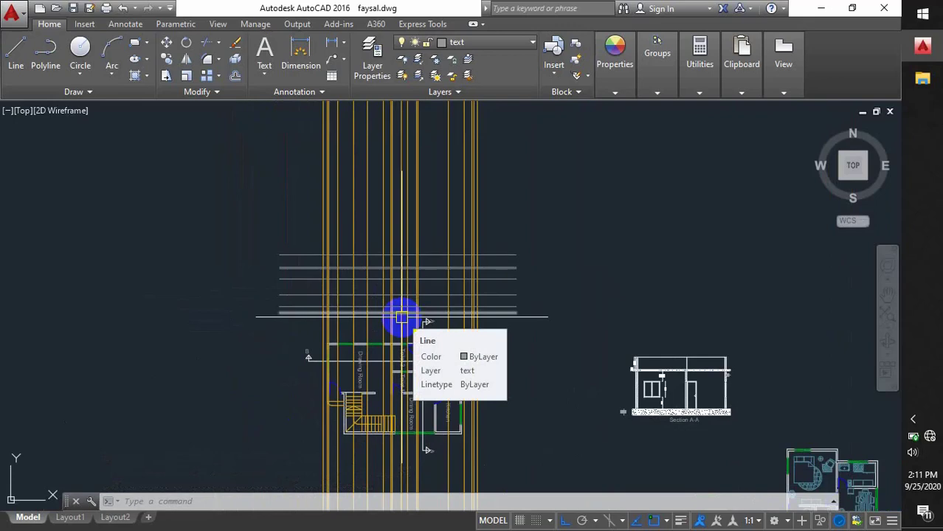
pyautogui.scroll(4, 401, 318)
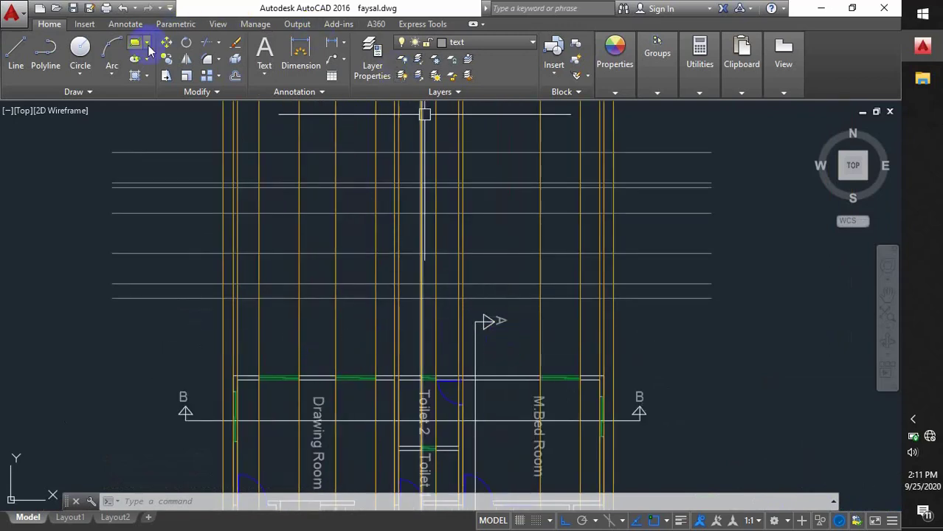
pyautogui.click(298, 354)
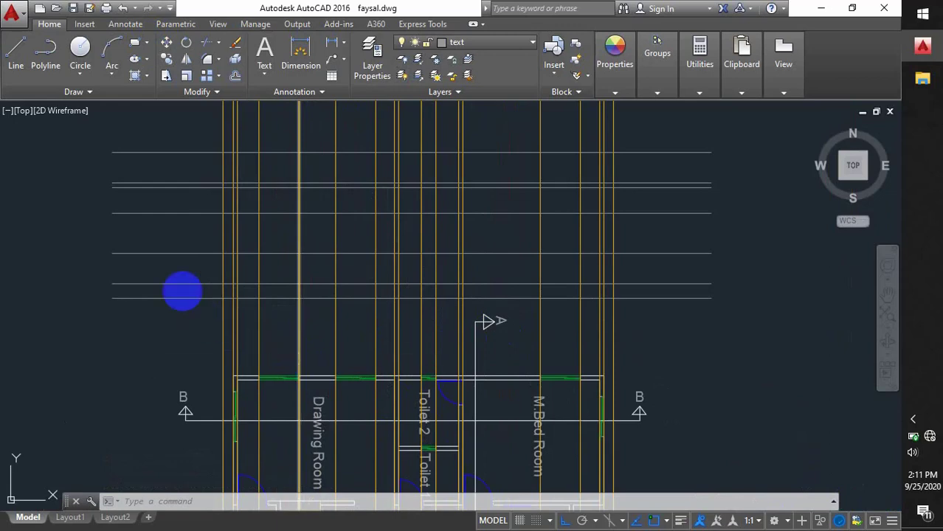
pyautogui.scroll(3, 222, 289)
pyautogui.click(244, 303)
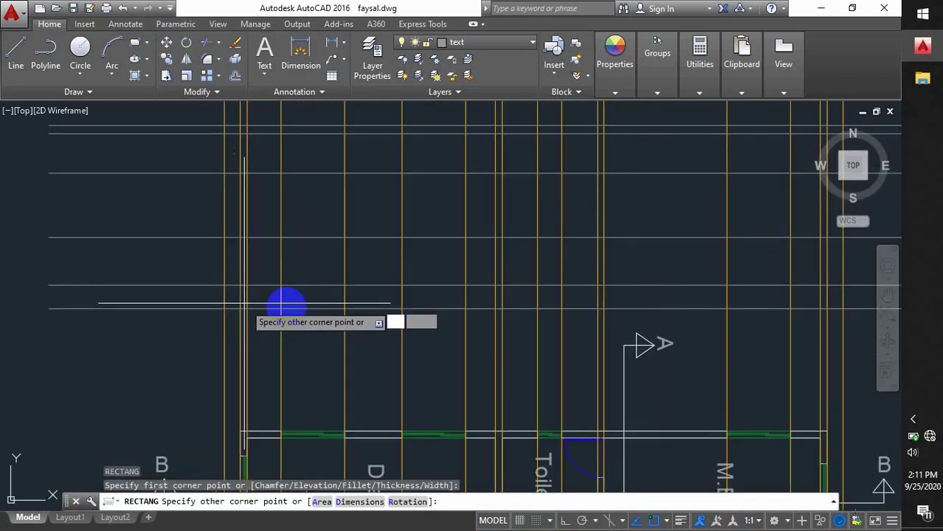
pyautogui.moveTo(684, 306); pyautogui.dragTo(521, 333, button='middle')
pyautogui.press('Escape')
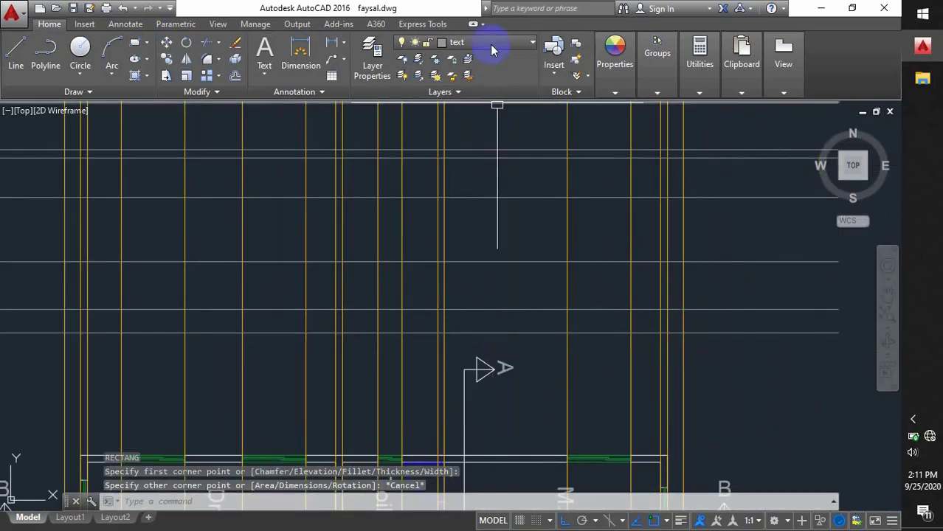
# Step: Make the section layer current and draw a rectangle between the two lowest level lines, spanning the outer faces of both exterior walls
pyautogui.click(490, 45)
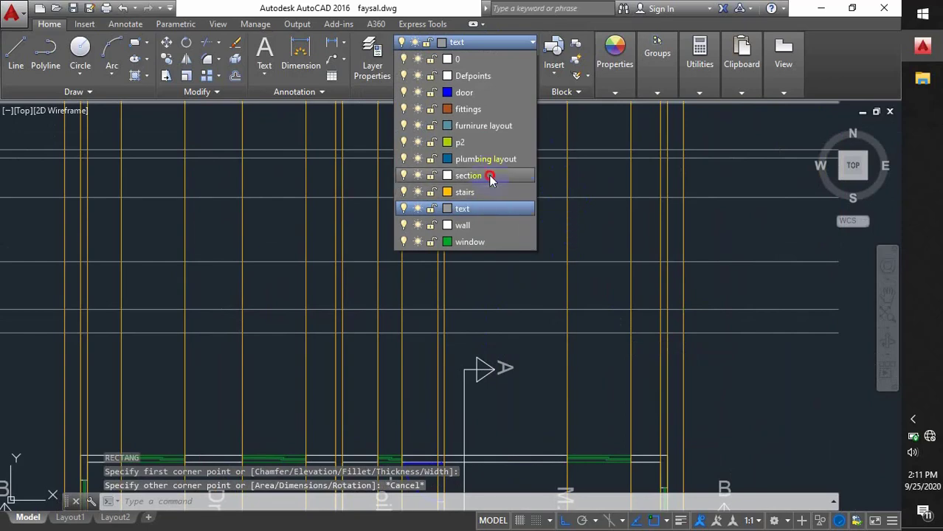
pyautogui.click(490, 178)
pyautogui.write('rec')
pyautogui.press('Return')
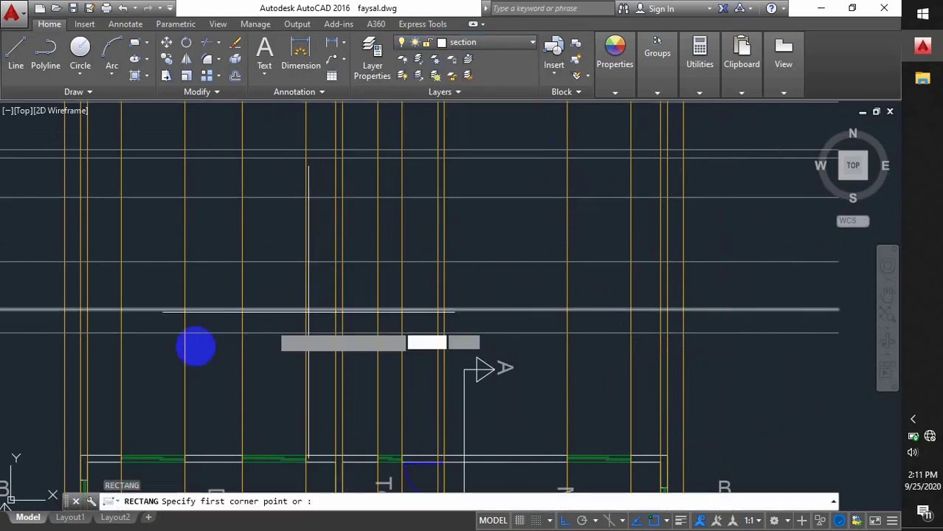
pyautogui.click(79, 335)
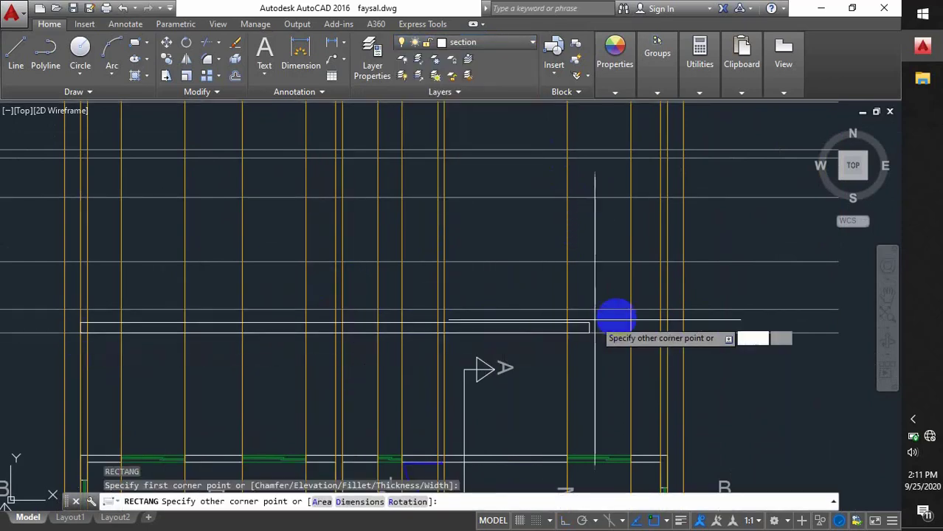
pyautogui.click(665, 311)
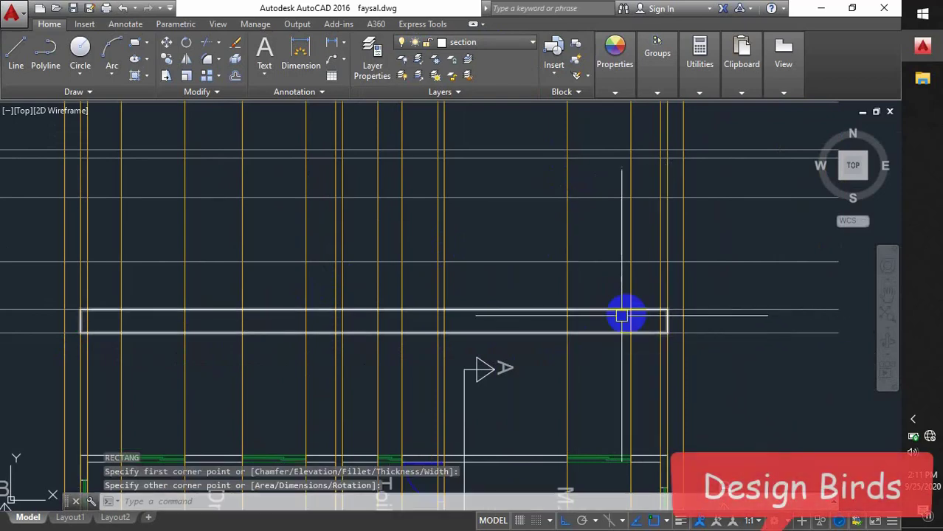
# Step: Stretch both ends of the base rectangle outward to the 12" overhang lines and clear the selection
pyautogui.click(666, 325)
pyautogui.click(668, 322)
pyautogui.click(683, 322)
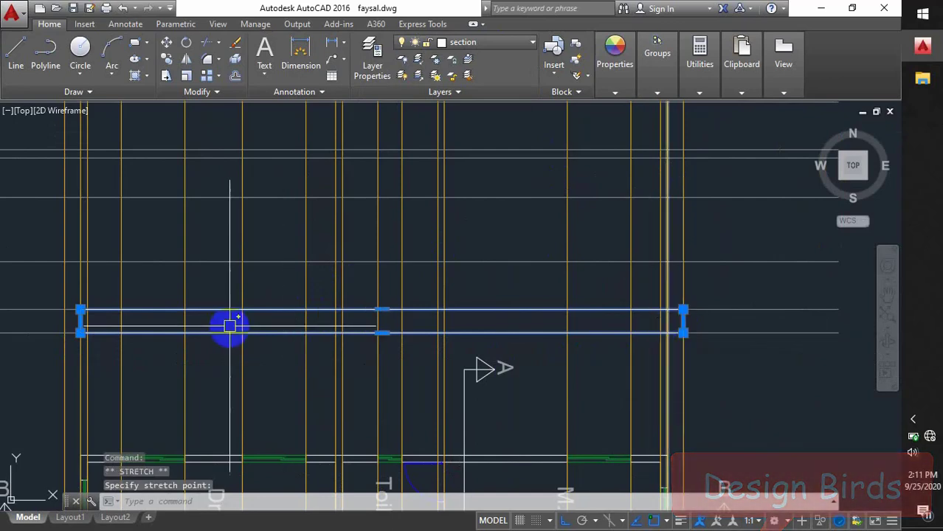
pyautogui.moveTo(150, 319); pyautogui.dragTo(349, 318, button='middle')
pyautogui.scroll(2, 202, 316)
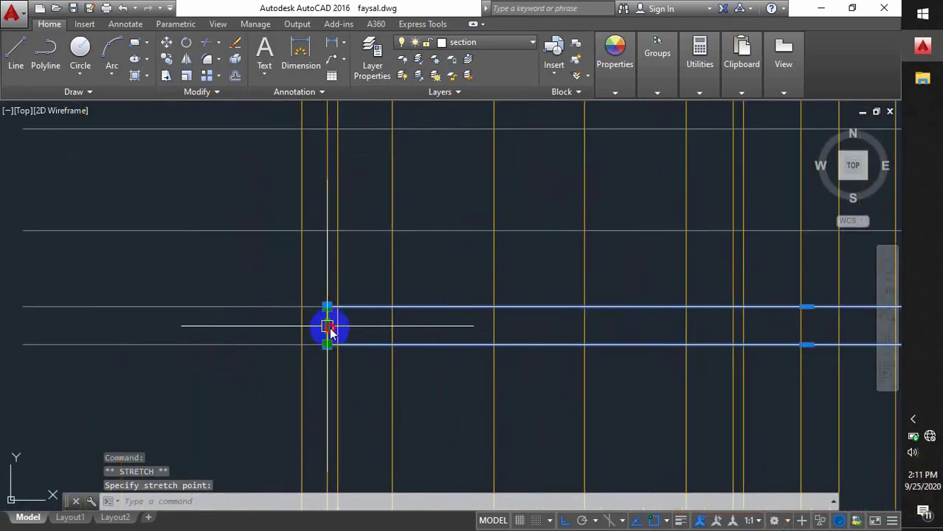
pyautogui.click(301, 326)
pyautogui.press('Escape')
pyautogui.scroll(-4, 411, 364)
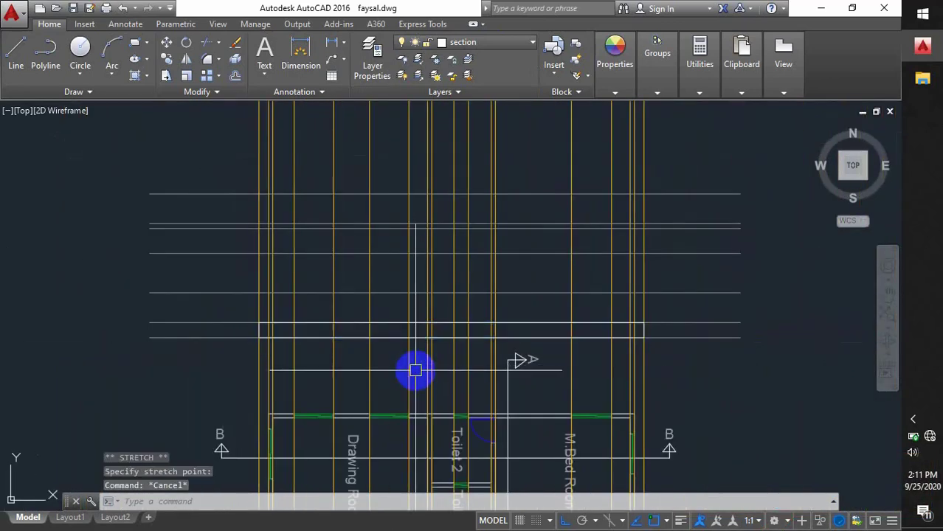
# Step: Draw a rectangle between the projection lines of the drawing room's outer wall, from the window sill level down to the base rectangle's upper edge
pyautogui.scroll(-3, 416, 370)
pyautogui.moveTo(474, 380)
pyautogui.mouseDown(button='middle')
pyautogui.moveTo(499, 354)
pyautogui.moveTo(487, 355)
pyautogui.mouseUp(button='middle')
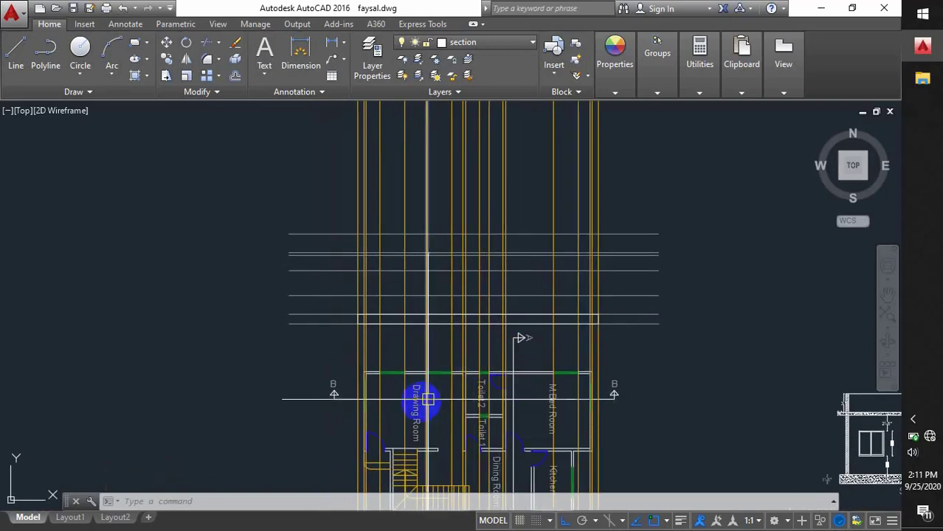
pyautogui.scroll(6, 399, 389)
pyautogui.click(265, 281)
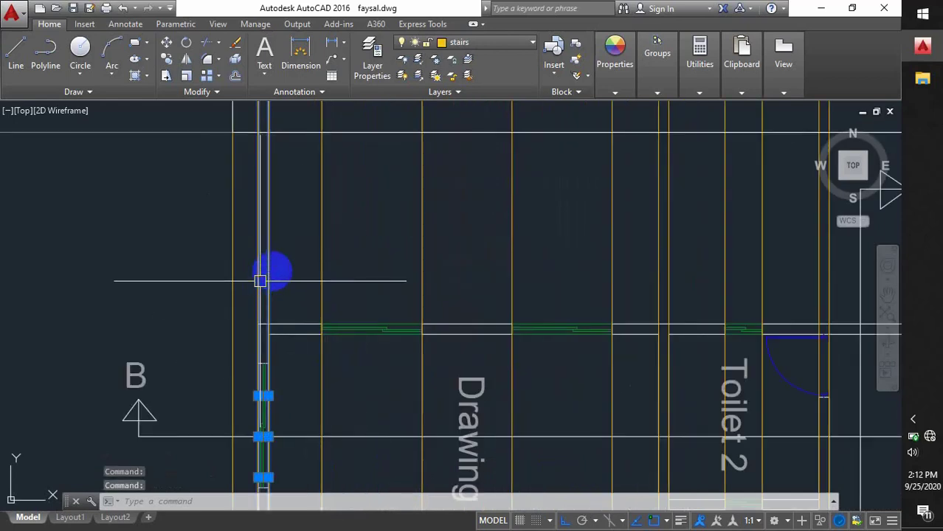
pyautogui.scroll(-2, 289, 369)
pyautogui.scroll(2, 274, 362)
pyautogui.scroll(2, 266, 355)
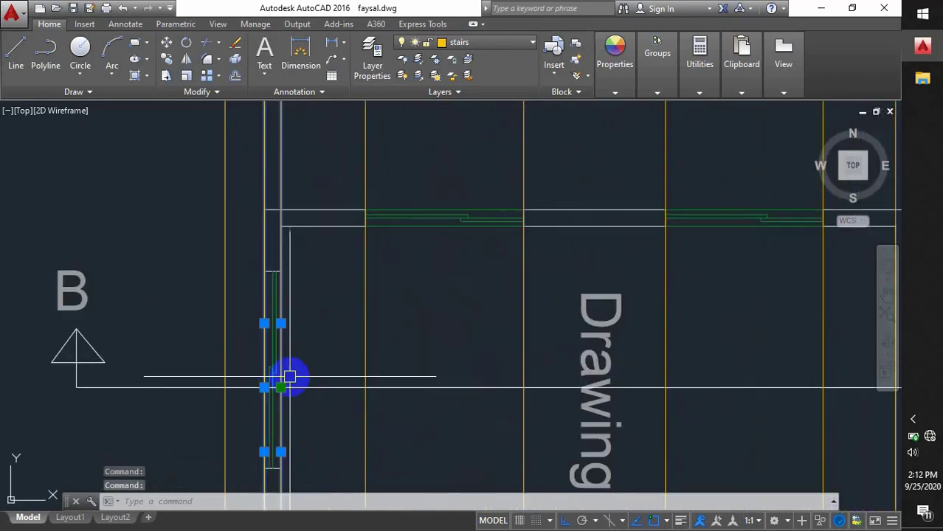
pyautogui.scroll(-4, 384, 317)
pyautogui.scroll(6, 354, 281)
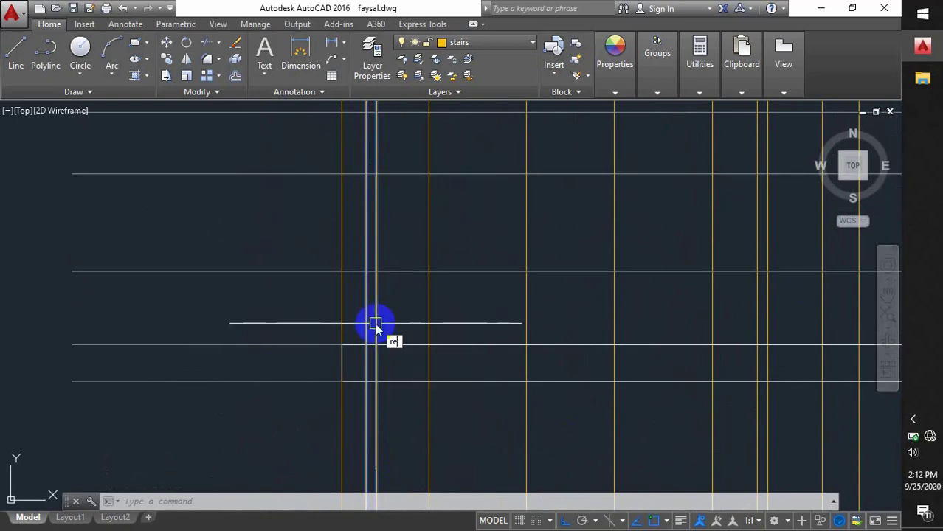
pyautogui.write('c')
pyautogui.press('Return')
pyautogui.click(365, 273)
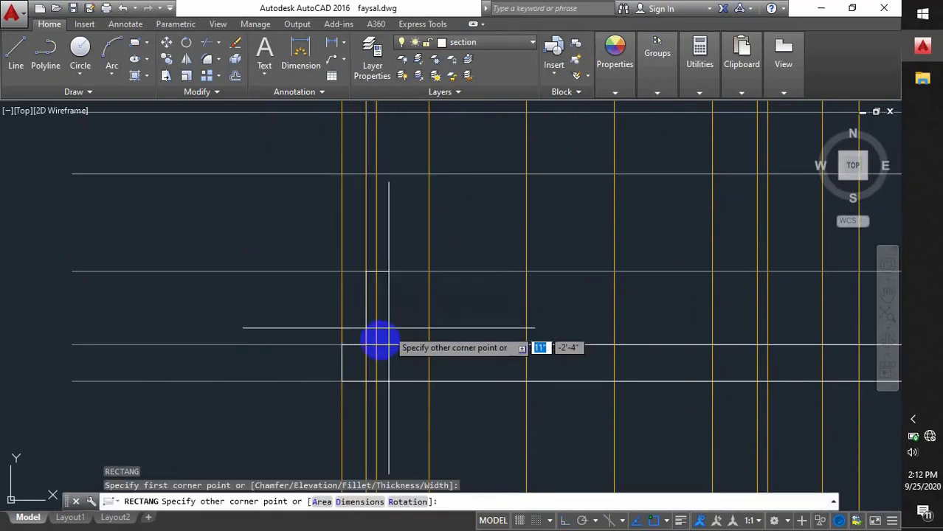
pyautogui.click(376, 340)
# Step: Draw a rectangle for the window opening in the drawing room's outer wall, from the sill level up to the lintel level
pyautogui.scroll(3, 384, 295)
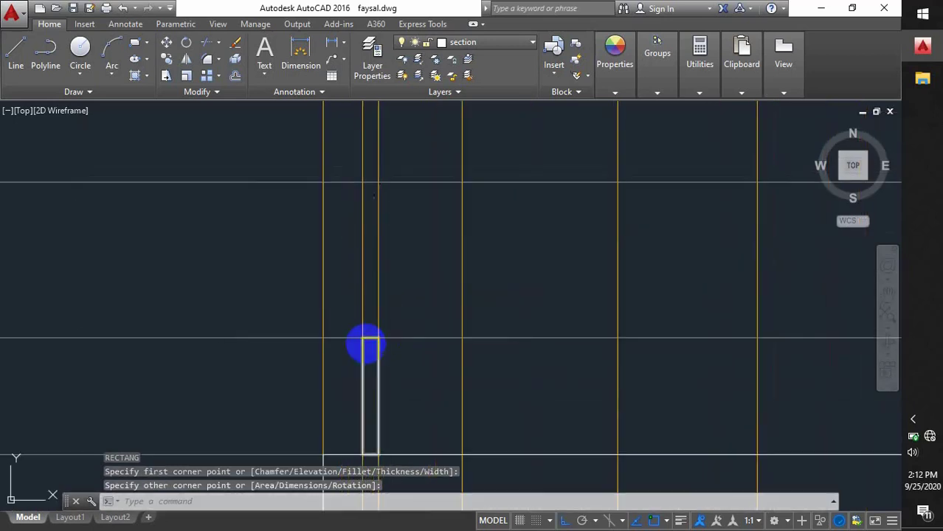
pyautogui.press('Return')
pyautogui.click(363, 338)
pyautogui.click(378, 183)
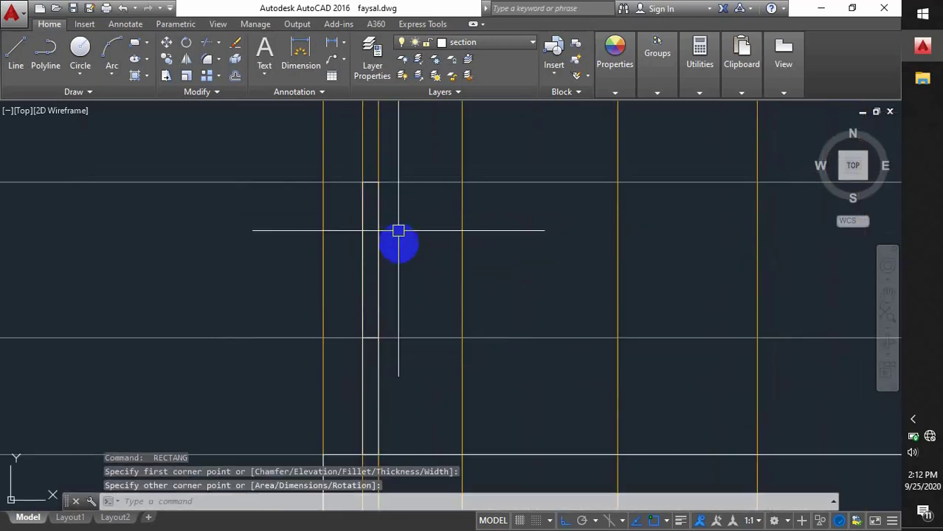
# Step: Draw a 5" high closed polyline across the outer wall's thickness above the window opening for the lintel
pyautogui.moveTo(398, 231); pyautogui.dragTo(407, 311, button='middle')
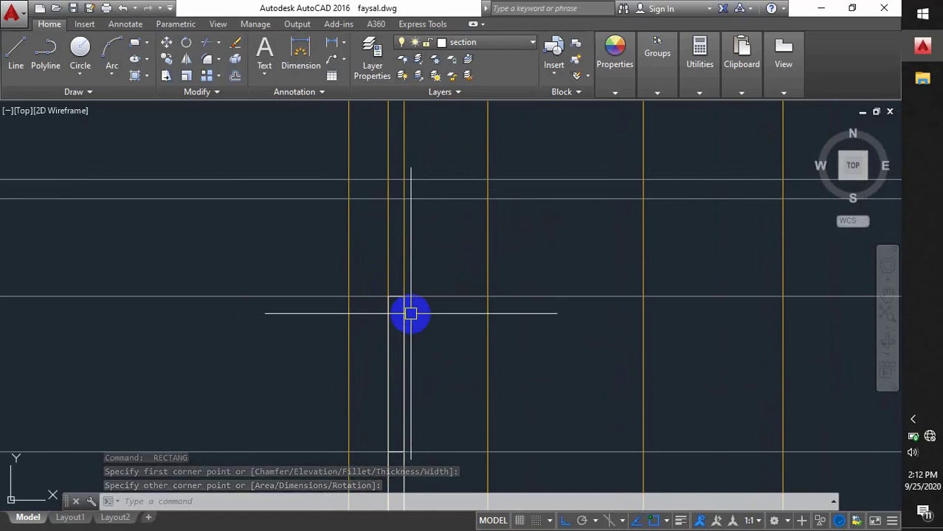
pyautogui.write('pl')
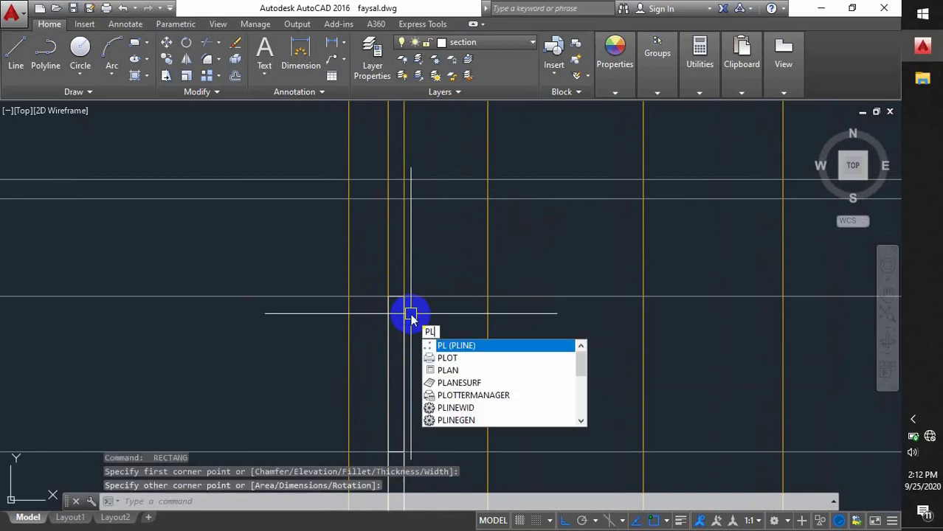
pyautogui.press('Return')
pyautogui.click(397, 296)
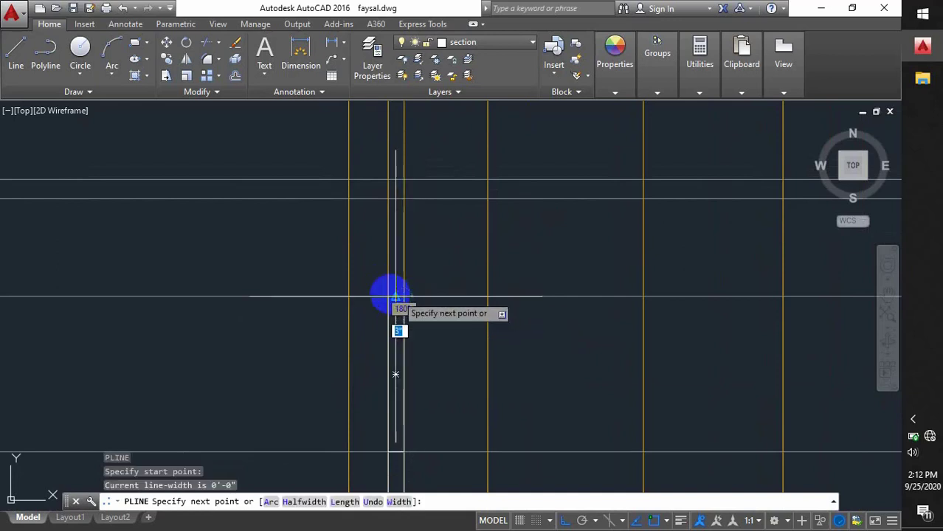
pyautogui.click(389, 272)
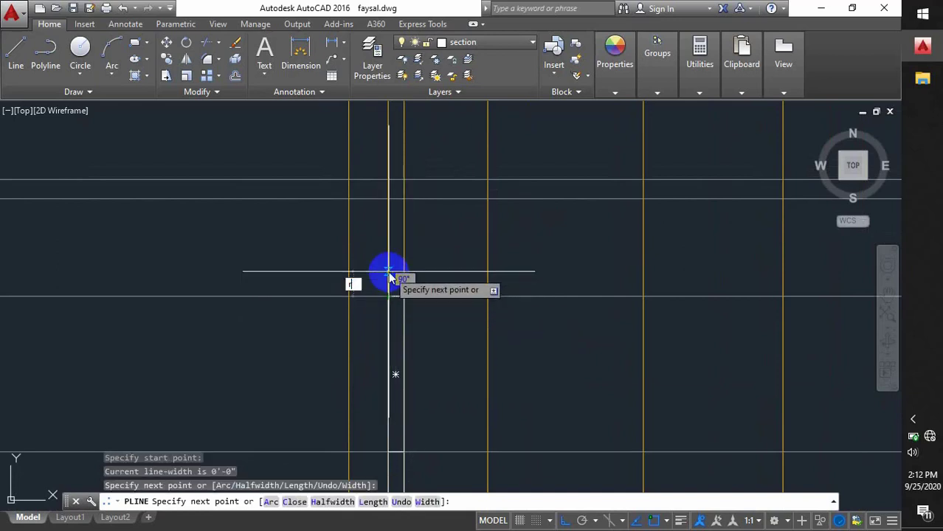
pyautogui.press('Return')
pyautogui.scroll(3, 395, 273)
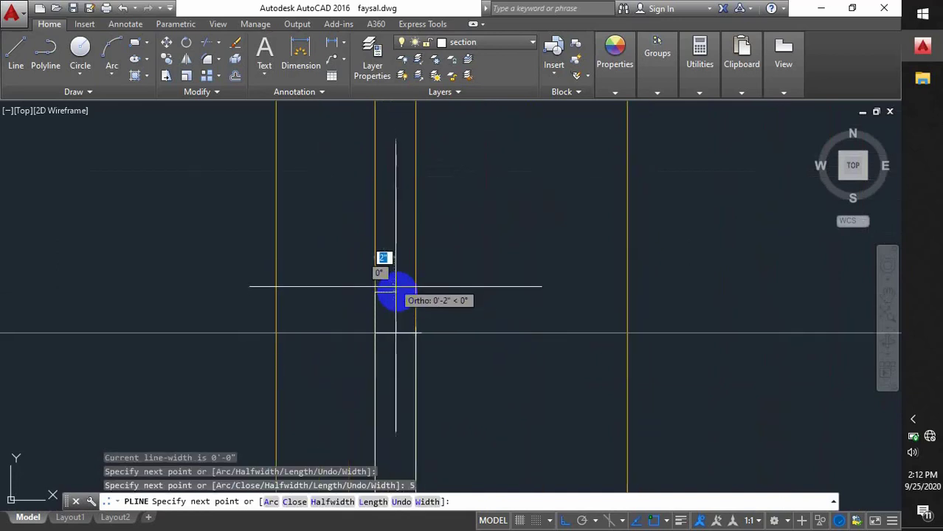
pyautogui.click(415, 292)
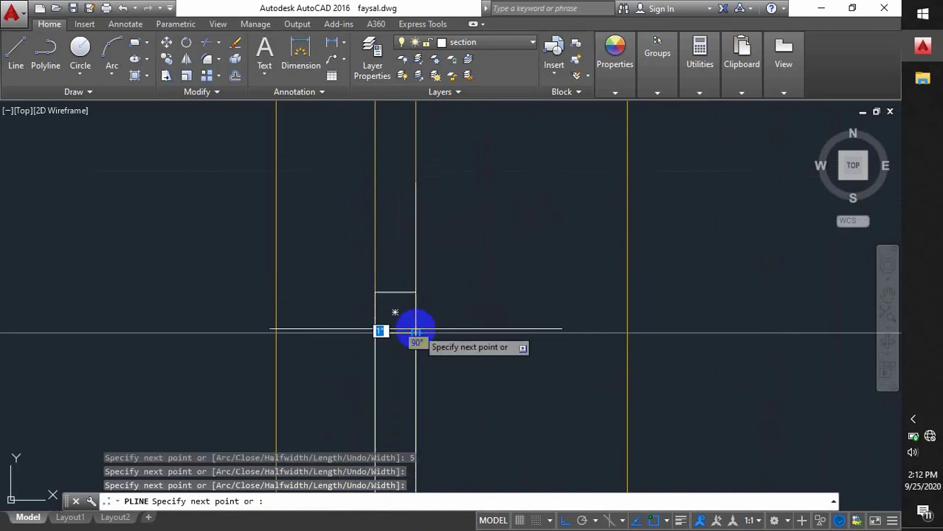
pyautogui.press('Escape')
pyautogui.scroll(-2, 398, 347)
pyautogui.scroll(-2, 397, 348)
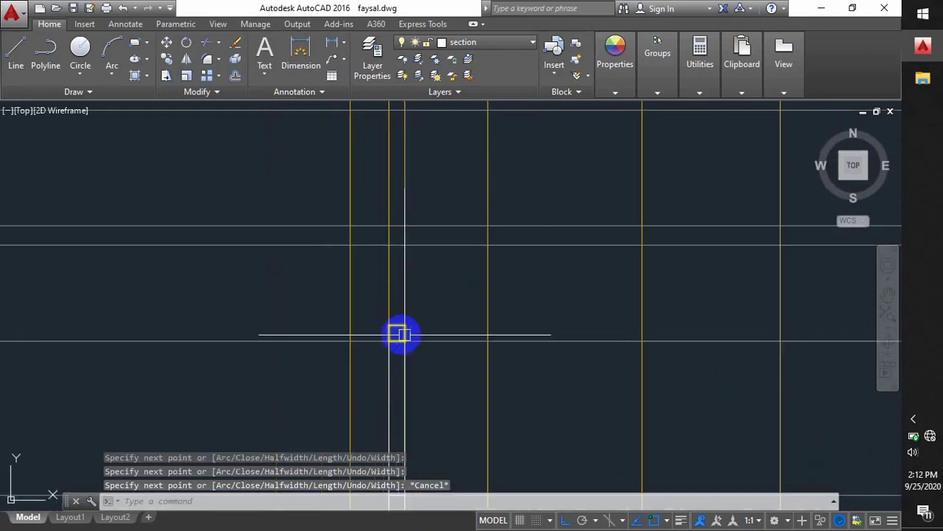
# Step: Draw a rectangle for the outer wall section from the roof slab's underside down to the lintel's upper edge
pyautogui.scroll(2, 398, 335)
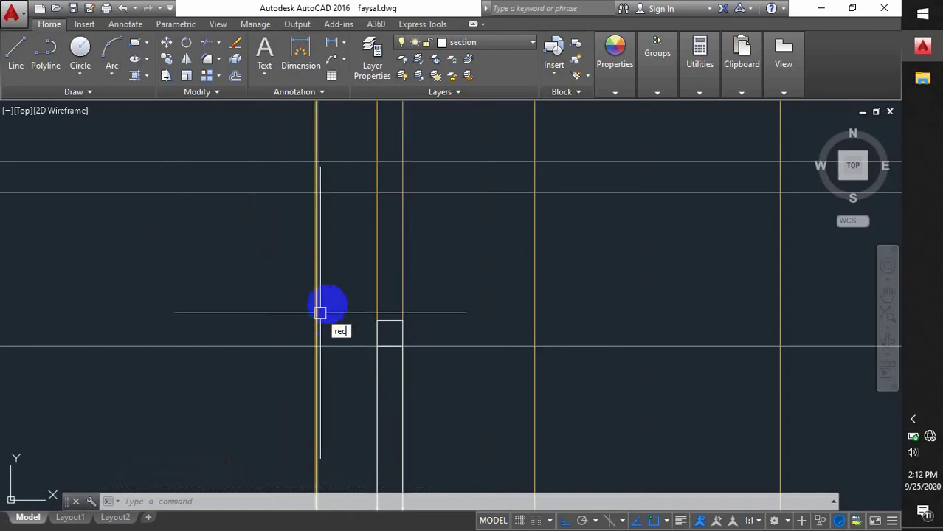
pyautogui.press('Return')
pyautogui.click(377, 193)
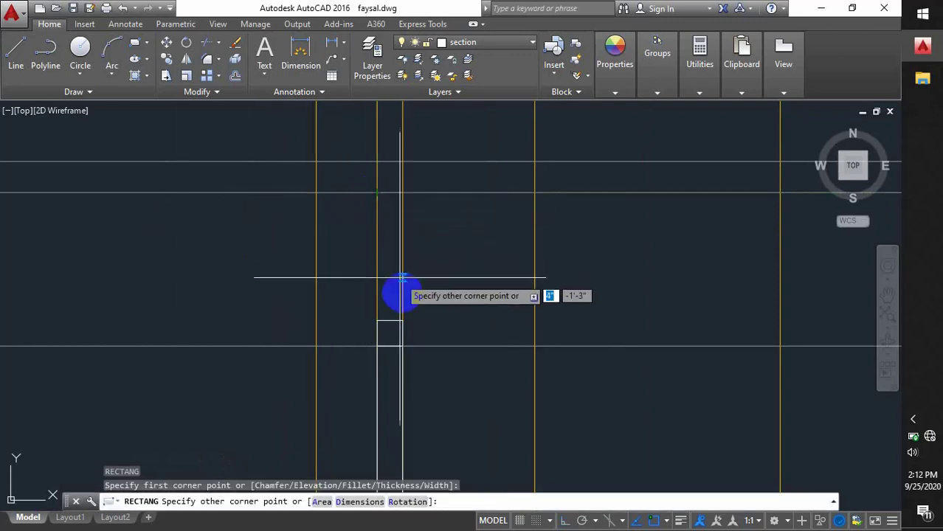
pyautogui.click(403, 319)
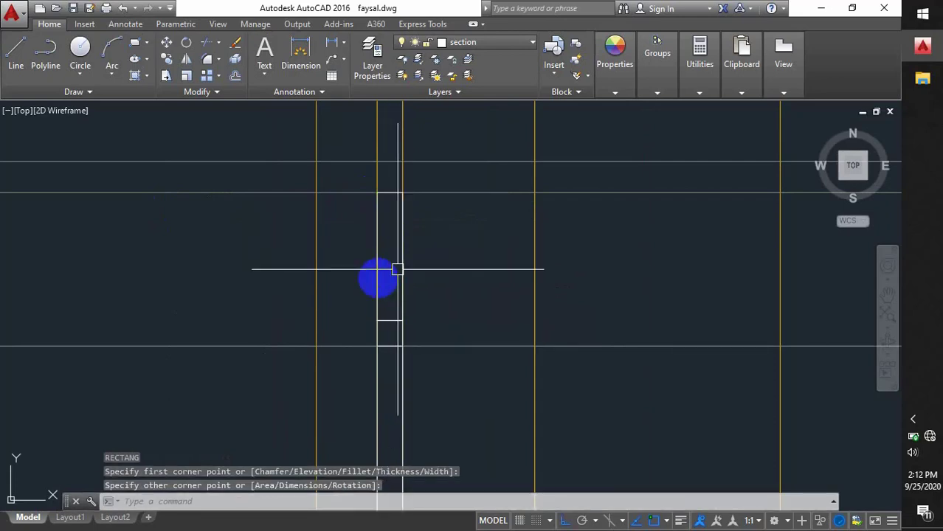
# Step: Draw a full-height rectangle for the wall between the drawing room and Toilet 2, from the base's upper edge to the roof slab's underside
pyautogui.scroll(-3, 392, 343)
pyautogui.moveTo(397, 319); pyautogui.dragTo(388, 224, button='middle')
pyautogui.moveTo(439, 364); pyautogui.dragTo(367, 313, button='middle')
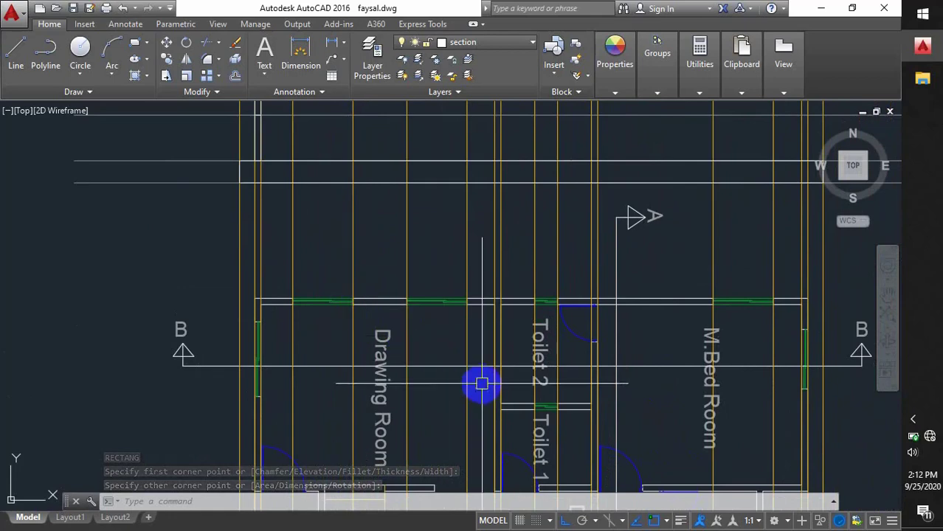
pyautogui.scroll(4, 479, 383)
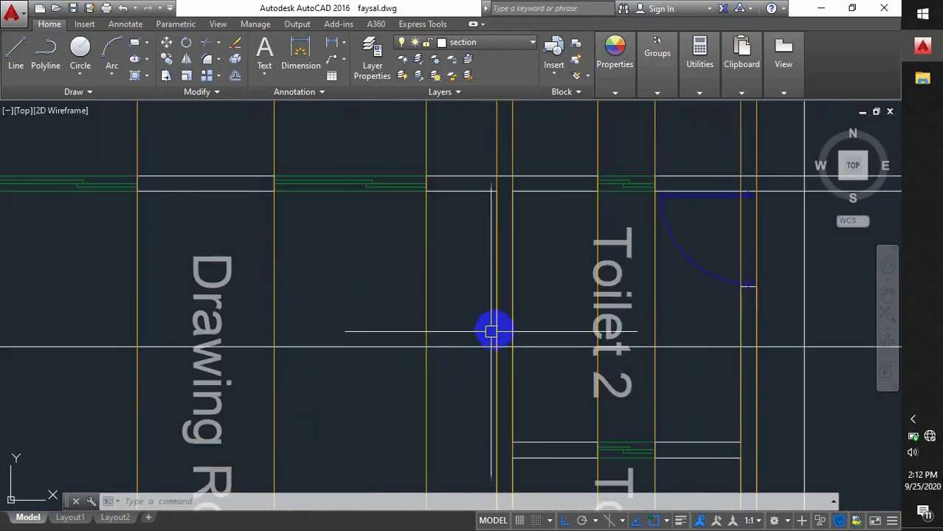
pyautogui.click(491, 332)
pyautogui.scroll(-2, 499, 261)
pyautogui.scroll(5, 499, 261)
pyautogui.moveTo(499, 261); pyautogui.dragTo(462, 446, button='middle')
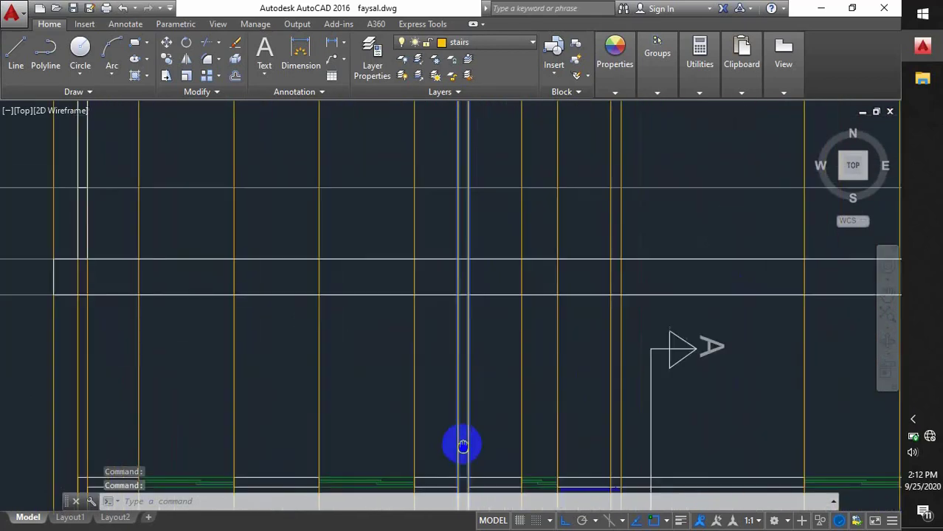
pyautogui.moveTo(423, 288); pyautogui.dragTo(415, 412, button='middle')
pyautogui.moveTo(429, 308); pyautogui.dragTo(430, 331, button='middle')
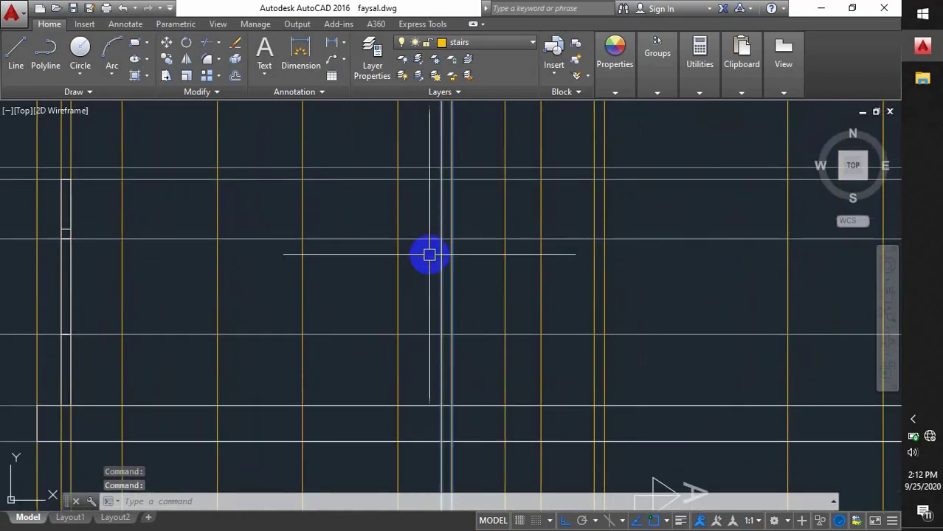
pyautogui.write('rec')
pyautogui.press('Return')
pyautogui.click(441, 405)
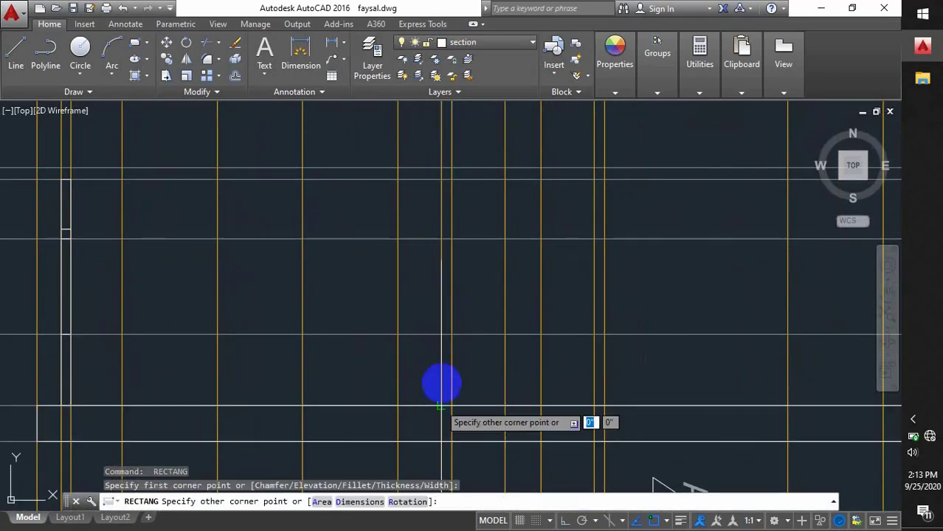
pyautogui.click(450, 178)
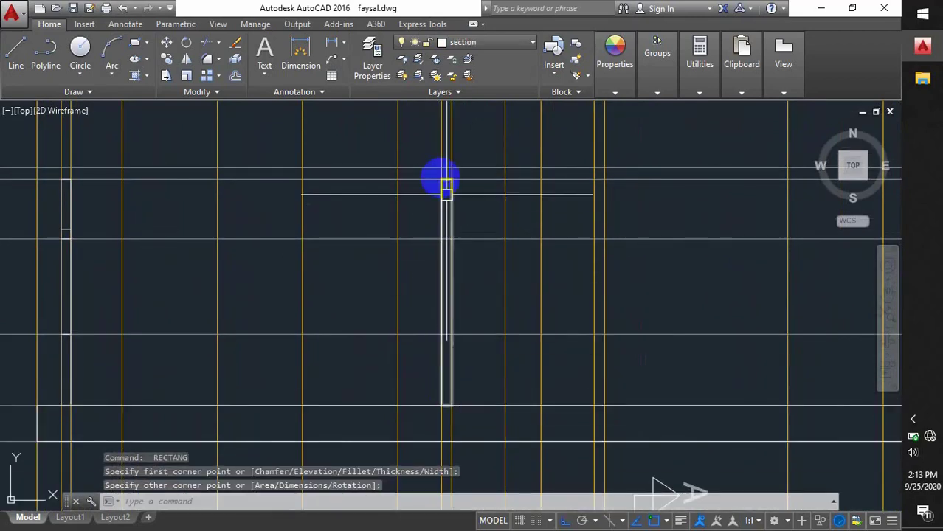
# Step: Draw a full-height rectangle for the wall between Toilet 2 and the master bedroom, from the roof slab's underside down to the base
pyautogui.scroll(-3, 457, 221)
pyautogui.scroll(1, 471, 267)
pyautogui.scroll(4, 453, 301)
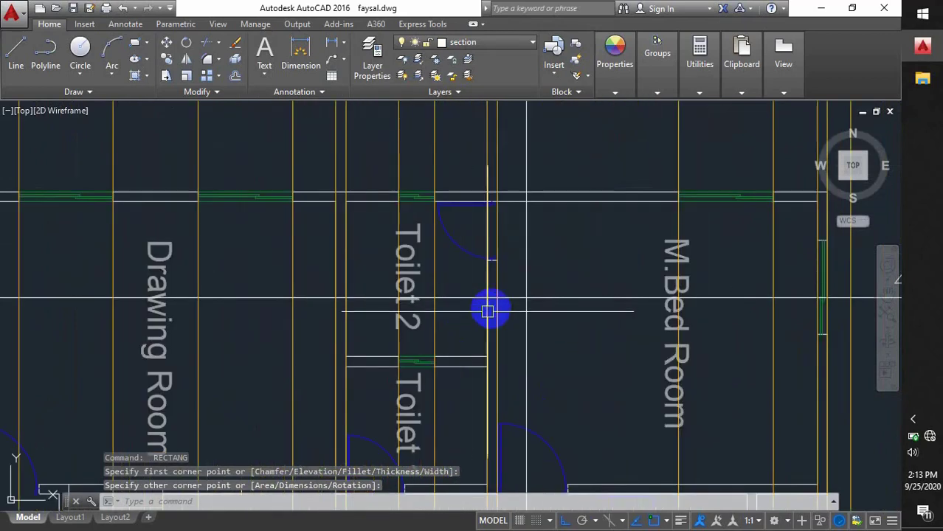
pyautogui.click(490, 310)
pyautogui.scroll(-2, 456, 422)
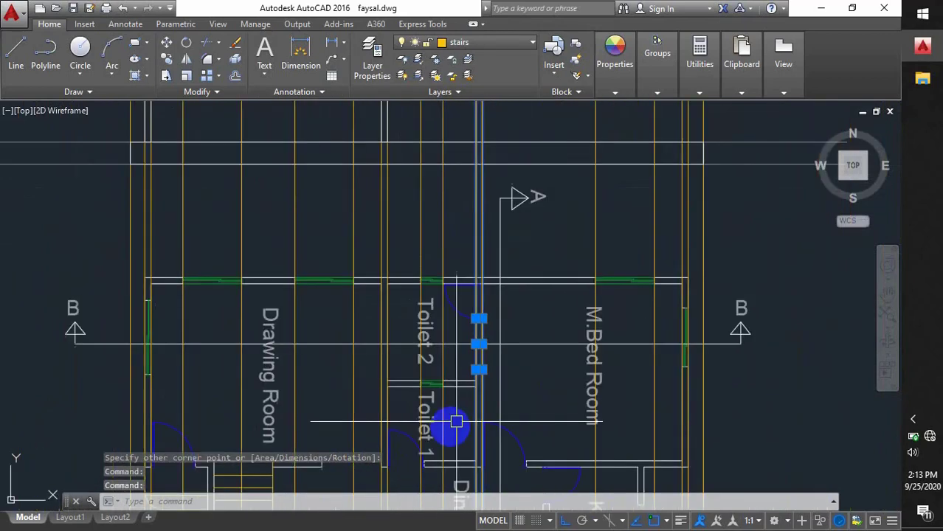
pyautogui.scroll(5, 467, 287)
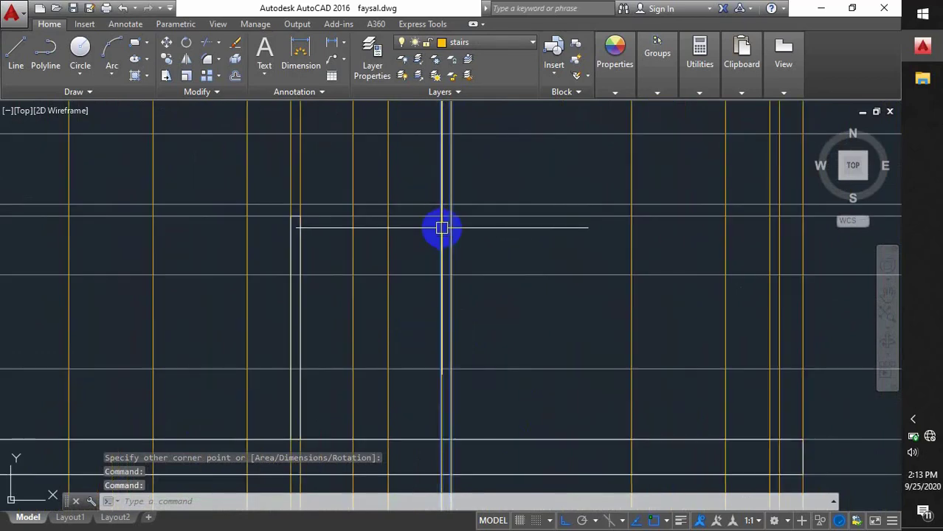
pyautogui.press('Return')
pyautogui.click(441, 216)
pyautogui.moveTo(449, 289); pyautogui.dragTo(434, 222, button='middle')
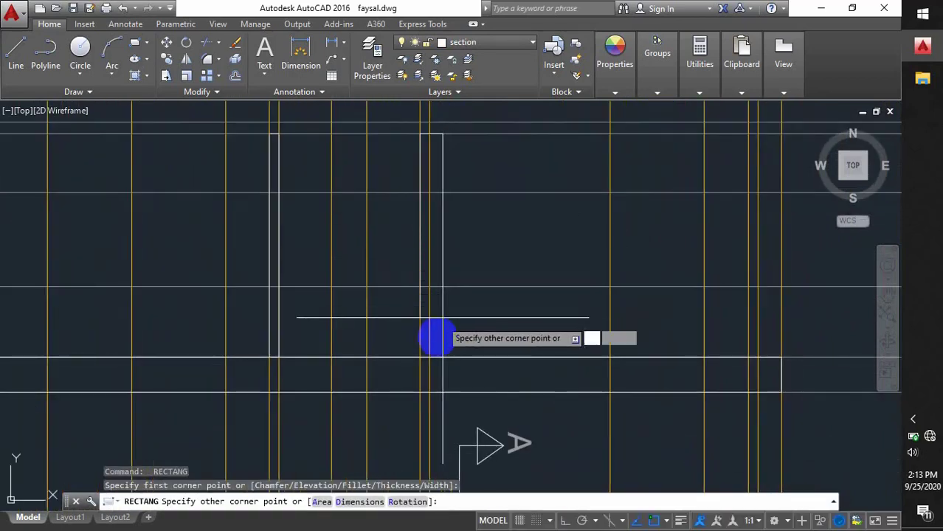
pyautogui.click(430, 358)
# Step: Draw a rectangle for the master bedroom's outer wall, from the base's upper edge up to the window sill level
pyautogui.scroll(-4, 446, 324)
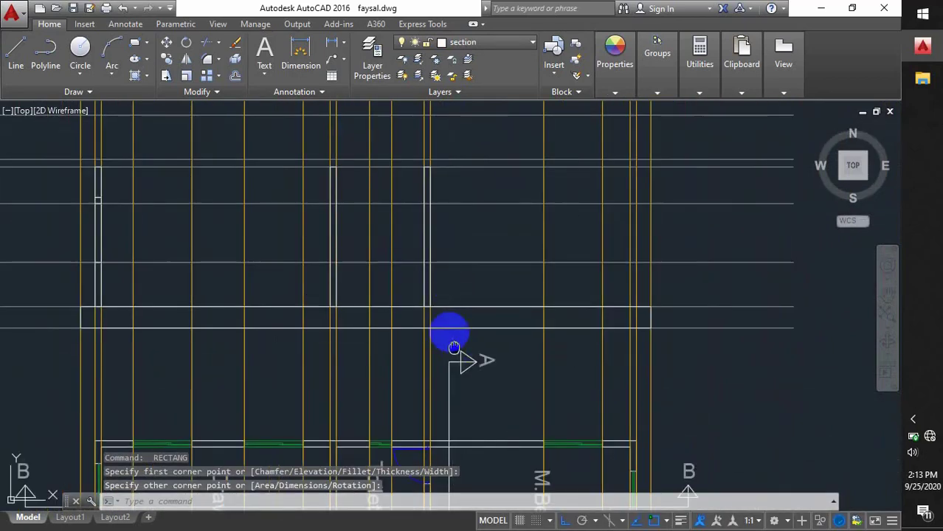
pyautogui.moveTo(446, 180); pyautogui.dragTo(401, 372, button='middle')
pyautogui.scroll(7, 575, 306)
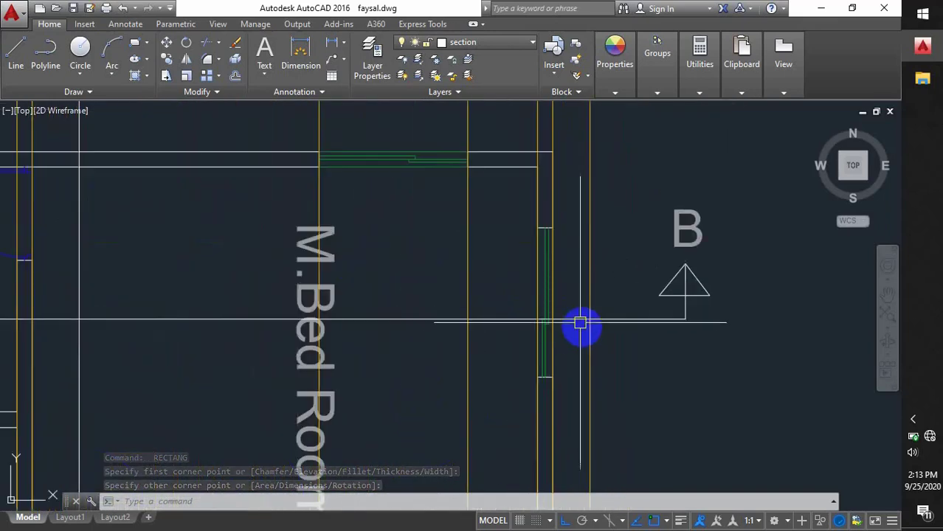
pyautogui.scroll(-6, 568, 312)
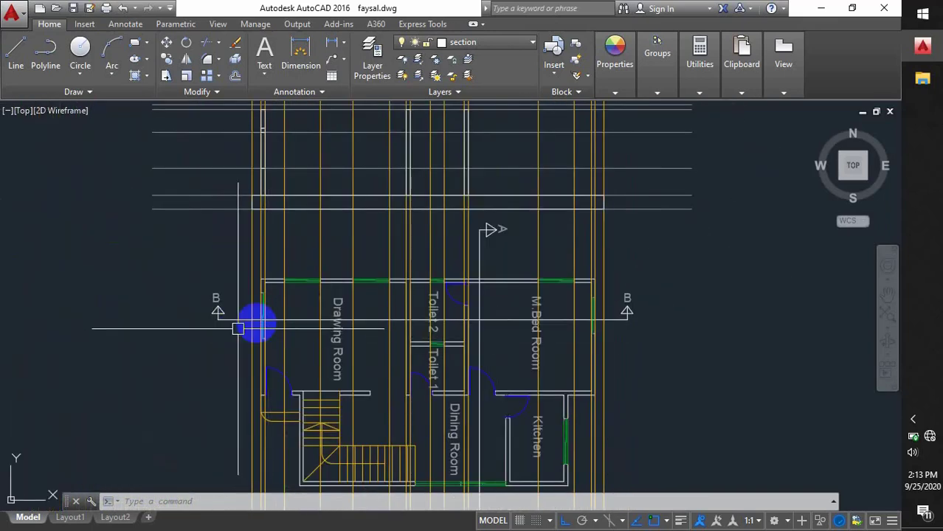
pyautogui.scroll(4, 237, 328)
pyautogui.scroll(-5, 232, 288)
pyautogui.scroll(1, 629, 331)
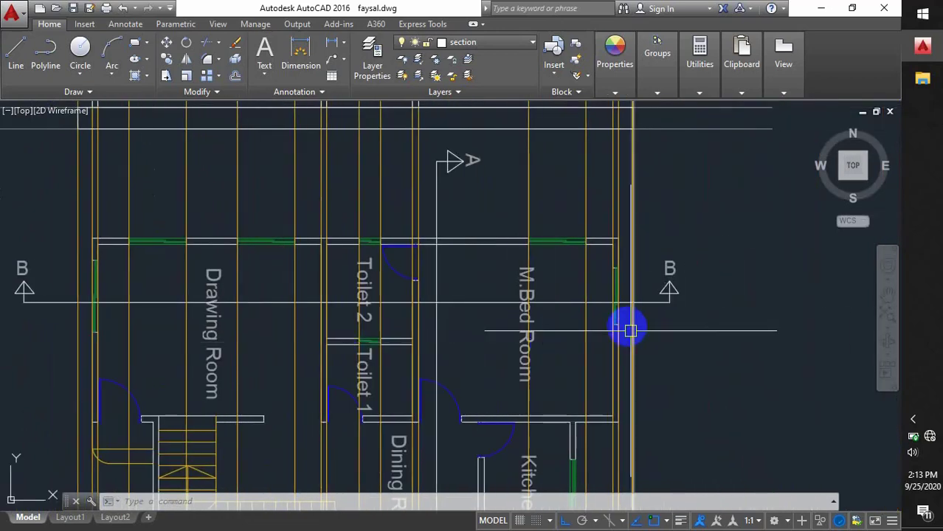
pyautogui.scroll(2, 630, 330)
pyautogui.scroll(2, 608, 311)
pyautogui.scroll(-2, 496, 434)
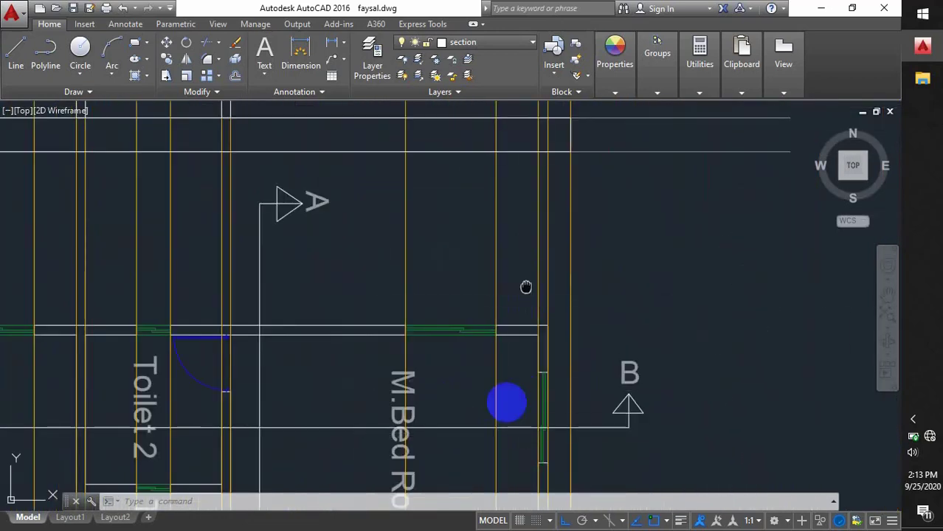
pyautogui.moveTo(526, 287); pyautogui.dragTo(476, 368, button='middle')
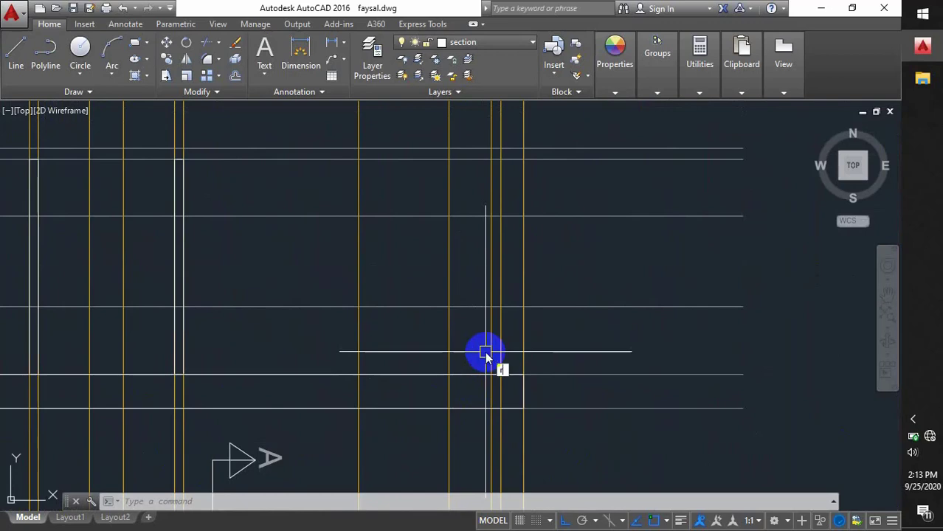
pyautogui.press('Return')
pyautogui.click(491, 375)
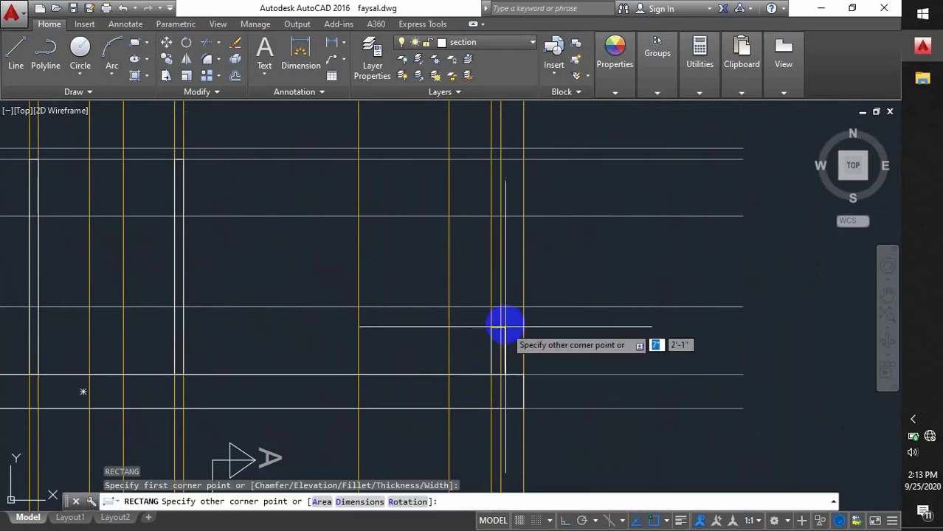
pyautogui.click(502, 307)
# Step: Draw a rectangle for the window opening in the master bedroom's outer wall, from the sill level up to the lintel level
pyautogui.scroll(3, 484, 369)
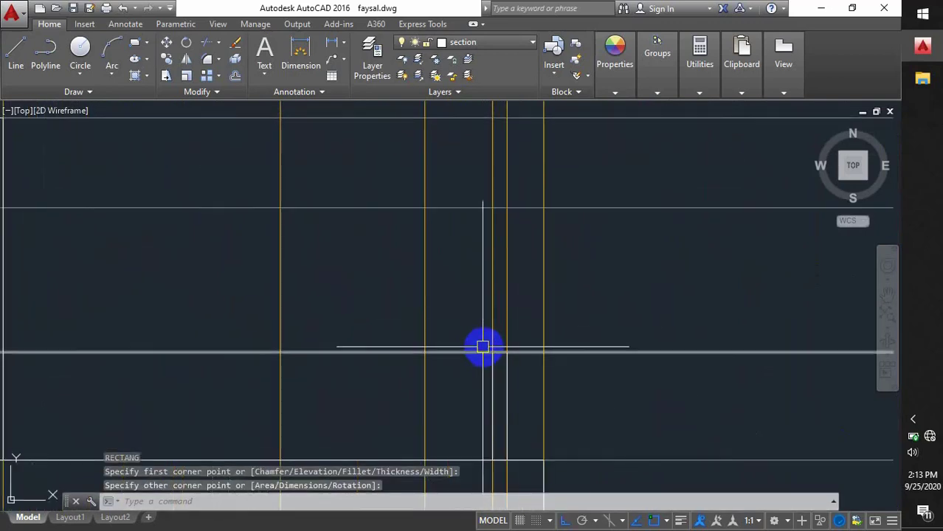
pyautogui.write('rec')
pyautogui.press('Return')
pyautogui.click(492, 352)
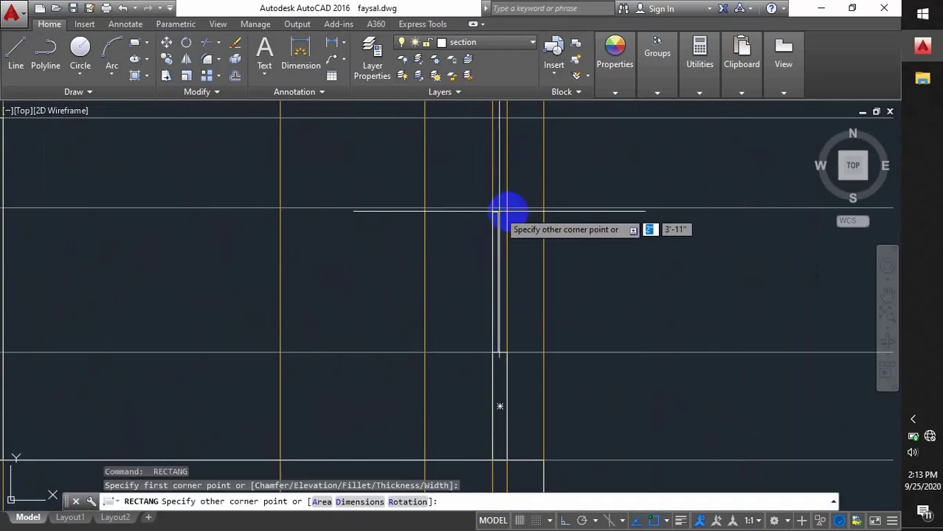
pyautogui.moveTo(492, 242); pyautogui.dragTo(490, 294, button='middle')
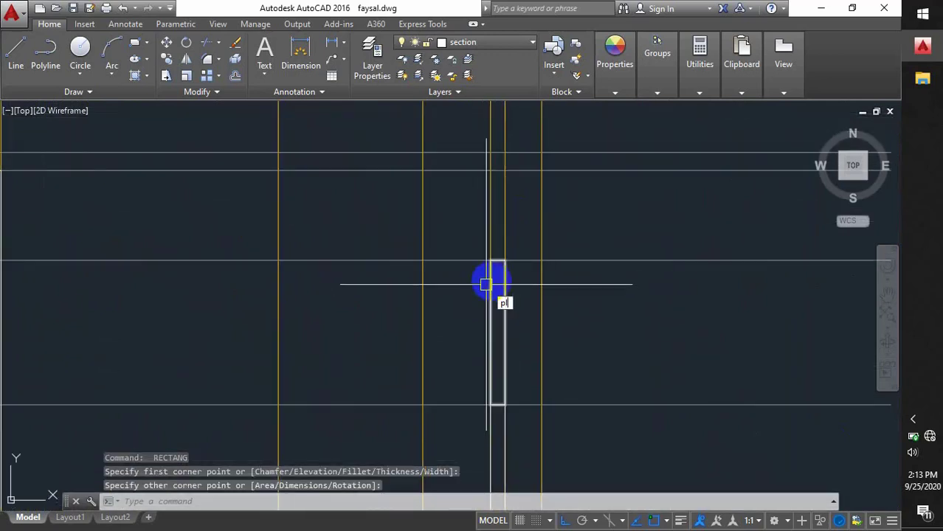
# Step: Draw a 5" high lintel polyline across the master bedroom outer wall's thickness, directly above the window opening
pyautogui.press('Return')
pyautogui.click(475, 281)
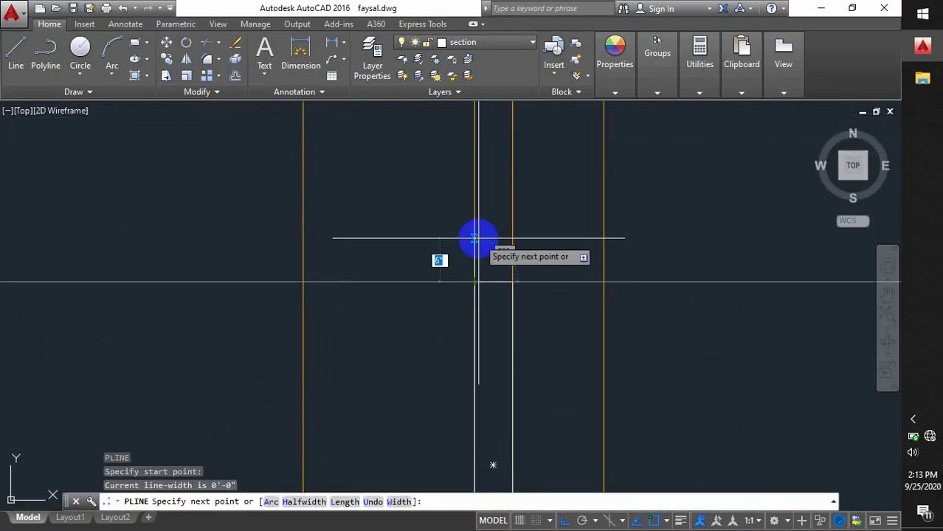
pyautogui.write('5')
pyautogui.press('Return')
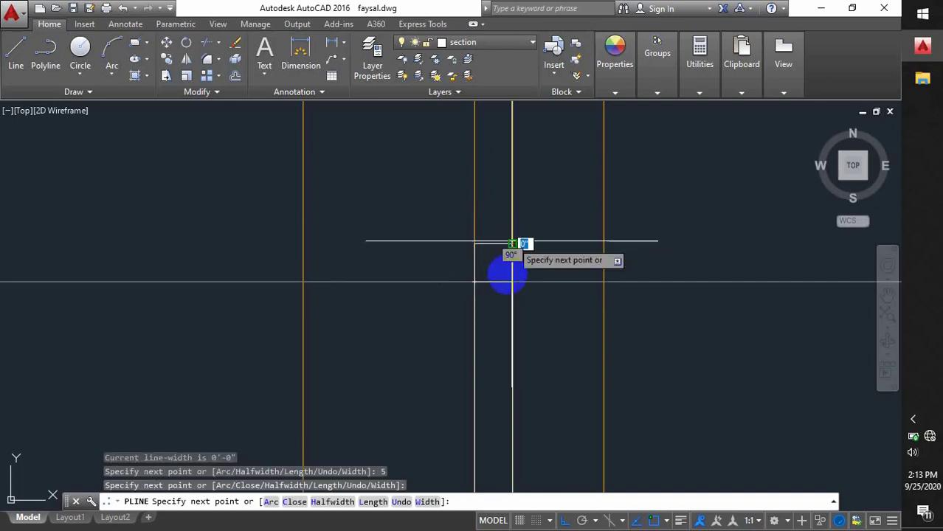
pyautogui.press('Escape')
# Step: Draw a rectangle for the master bedroom's outer wall from the lintel's upper edge up to the roof slab's underside
pyautogui.scroll(-2, 480, 395)
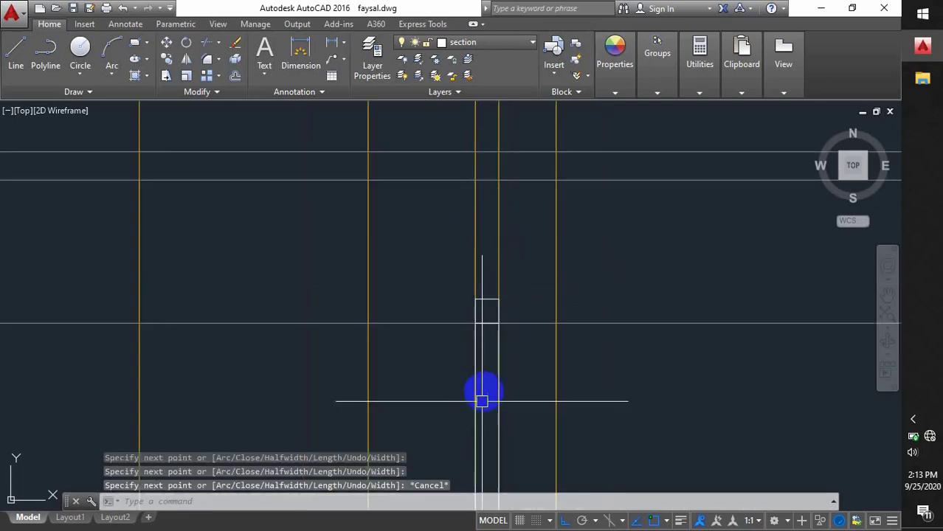
pyautogui.write('rec')
pyautogui.press('Return')
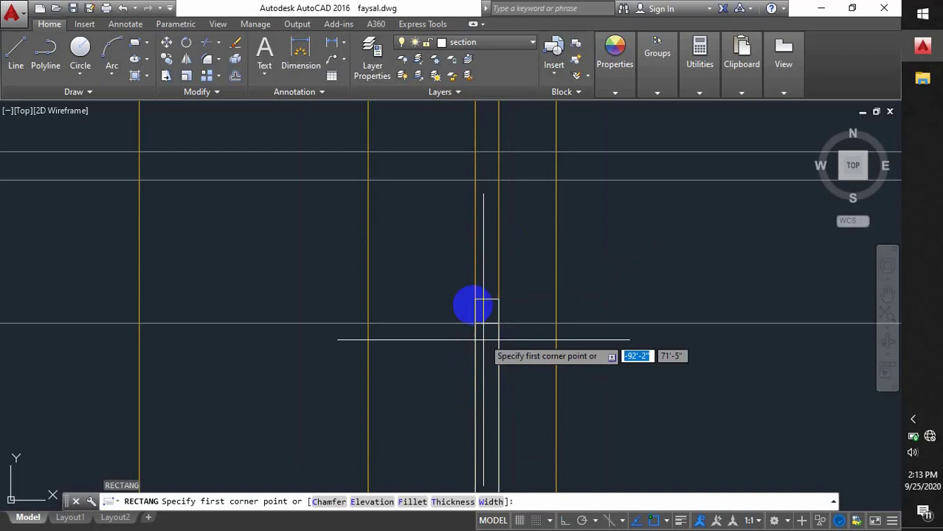
pyautogui.click(475, 299)
pyautogui.click(498, 186)
# Step: Draw the roof slab rectangle between its two level lines, spanning the same outermost projection lines as the base
pyautogui.scroll(-6, 522, 231)
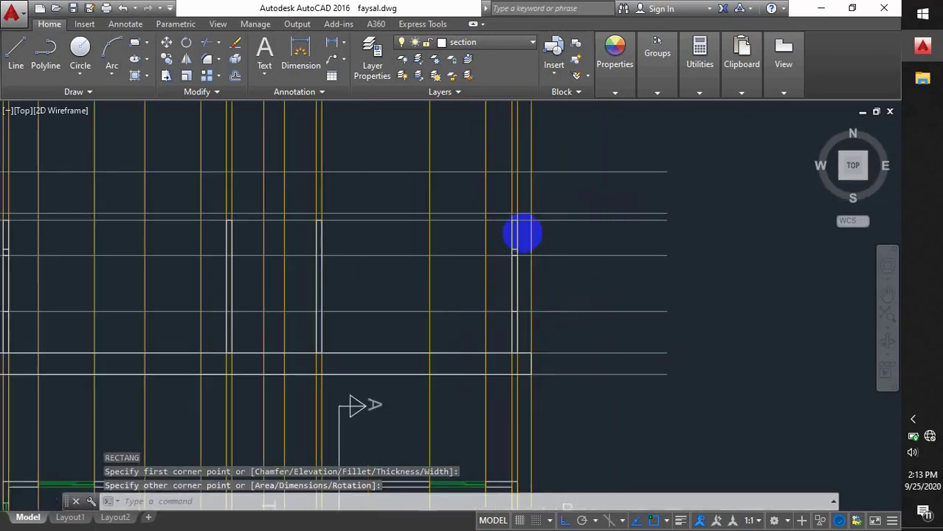
pyautogui.scroll(2, 455, 375)
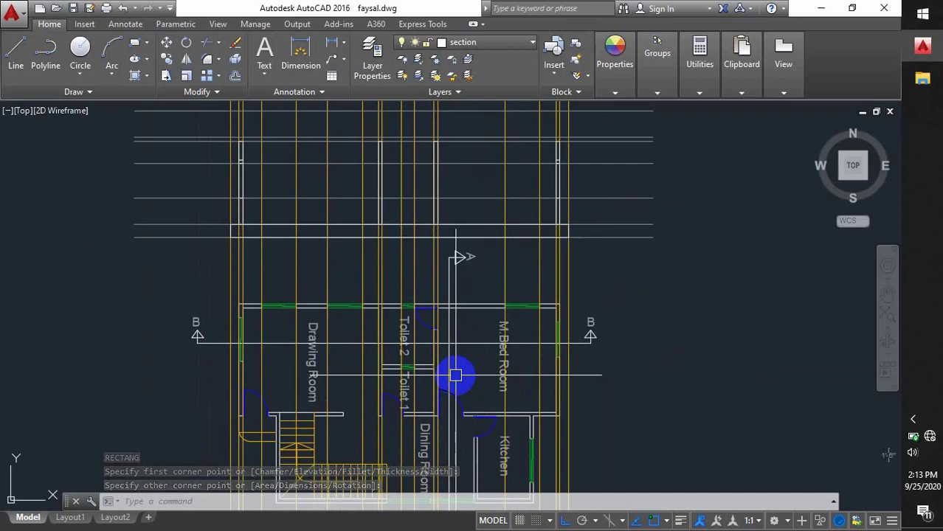
pyautogui.moveTo(440, 273); pyautogui.dragTo(480, 330, button='middle')
pyautogui.scroll(2, 561, 220)
pyautogui.moveTo(563, 221)
pyautogui.mouseDown(button='middle')
pyautogui.moveTo(609, 265)
pyautogui.moveTo(603, 254)
pyautogui.mouseUp(button='middle')
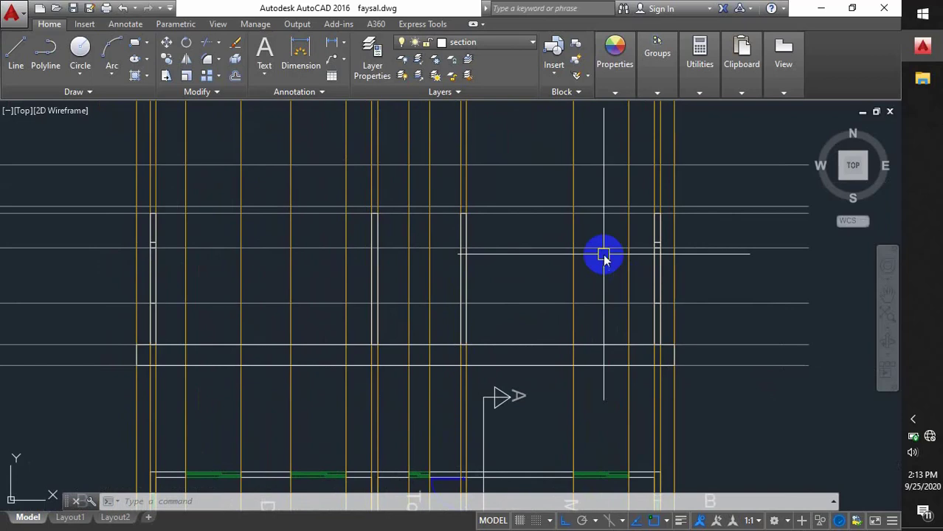
pyautogui.write('c')
pyautogui.press('Return')
pyautogui.scroll(2, 667, 209)
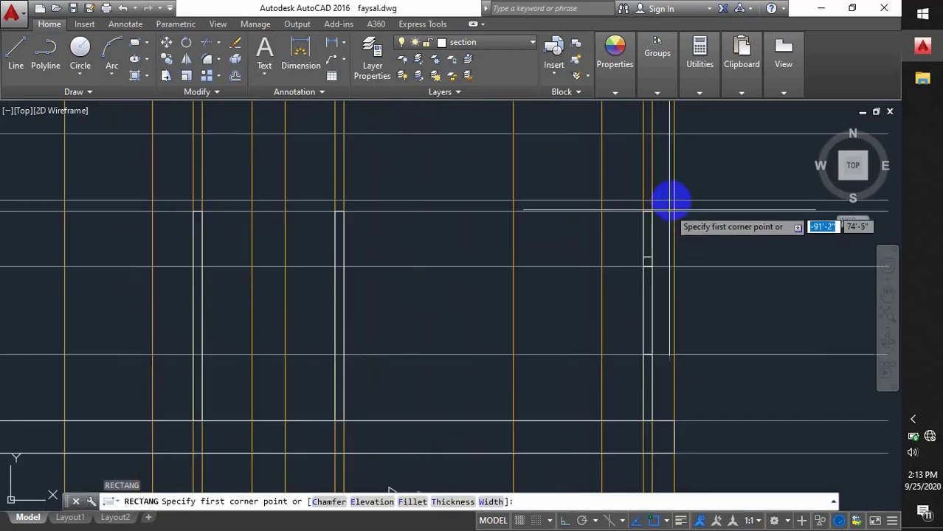
pyautogui.click(675, 200)
pyautogui.scroll(-2, 465, 264)
pyautogui.scroll(2, 110, 251)
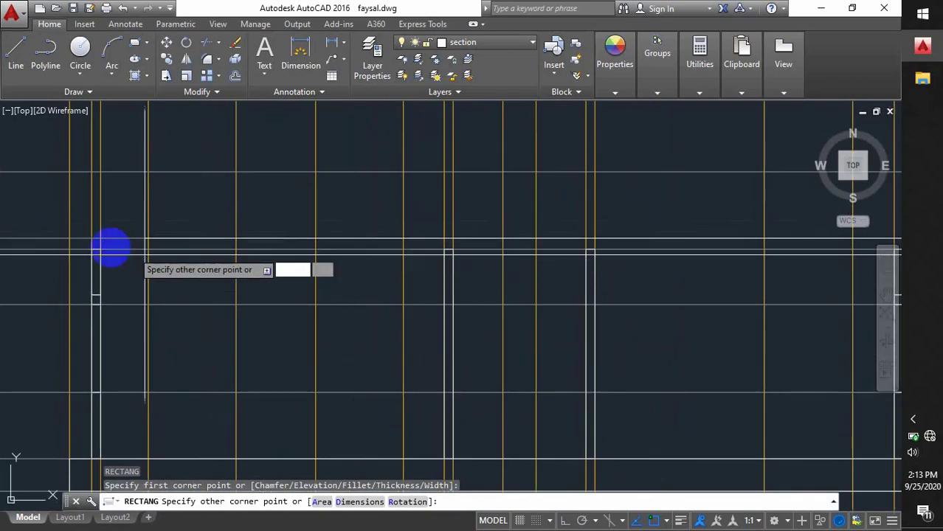
pyautogui.click(70, 250)
pyautogui.scroll(-1, 314, 259)
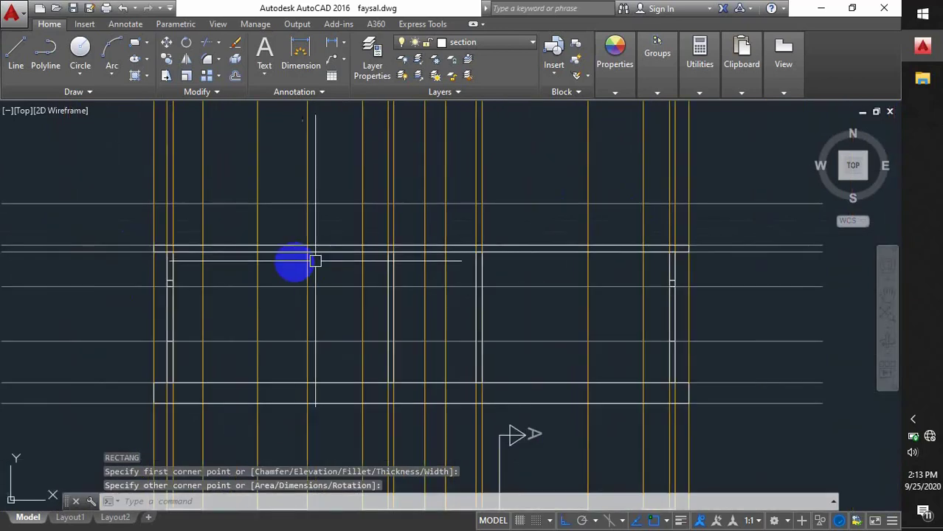
# Step: Draw a parapet rectangle above the drawing room's outer wall, from the uppermost level line down to the roof slab's upper edge
pyautogui.scroll(-2, 284, 211)
pyautogui.scroll(5, 326, 262)
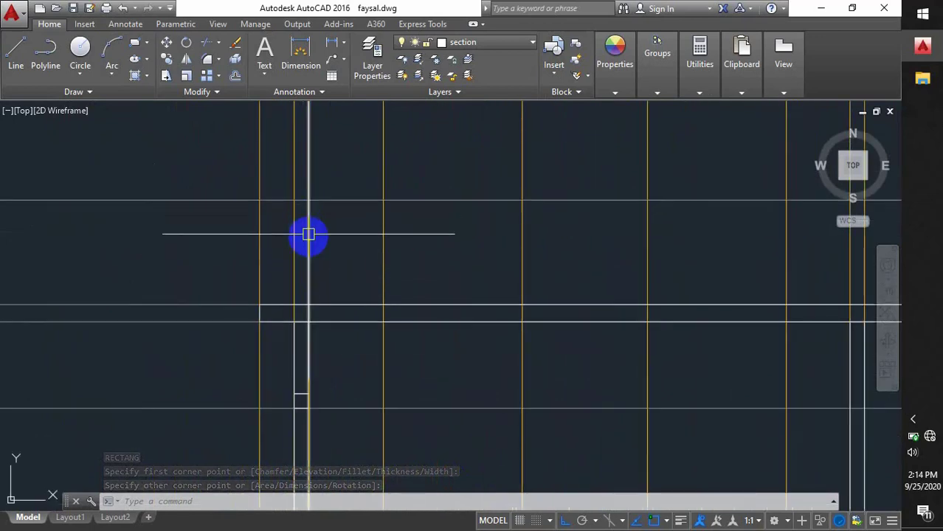
pyautogui.click(309, 237)
pyautogui.write('rec')
pyautogui.press('Return')
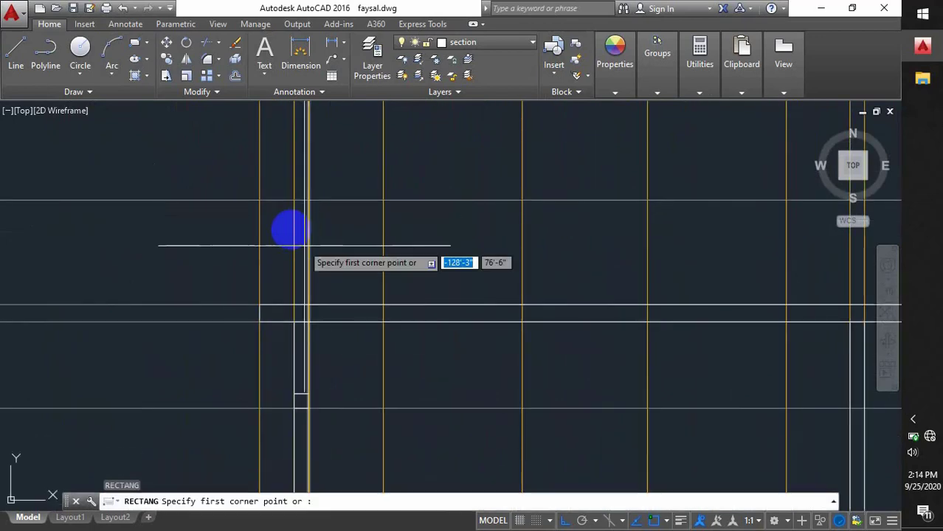
pyautogui.click(293, 199)
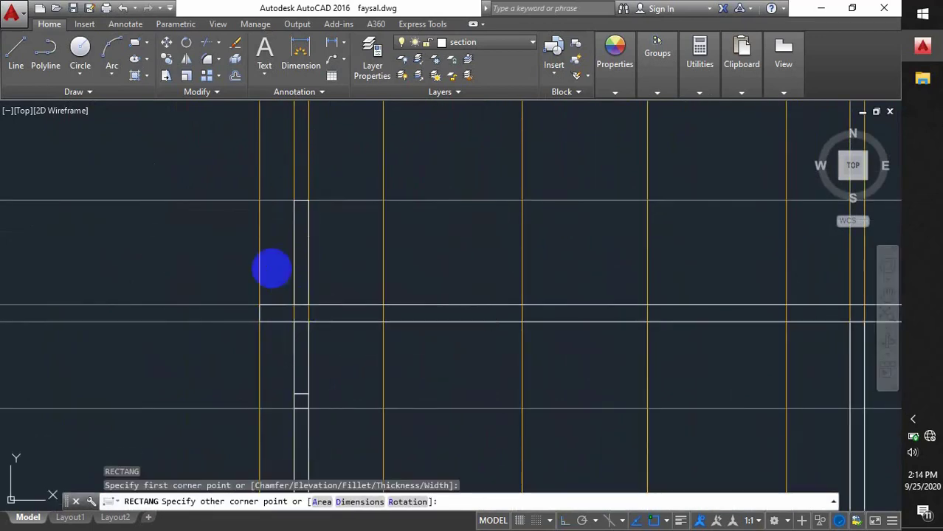
pyautogui.click(271, 268)
# Step: Draw a parapet rectangle above the master bedroom's outer wall, from the uppermost level line down to the roof slab's upper edge
pyautogui.scroll(-3, 497, 282)
pyautogui.scroll(3, 554, 232)
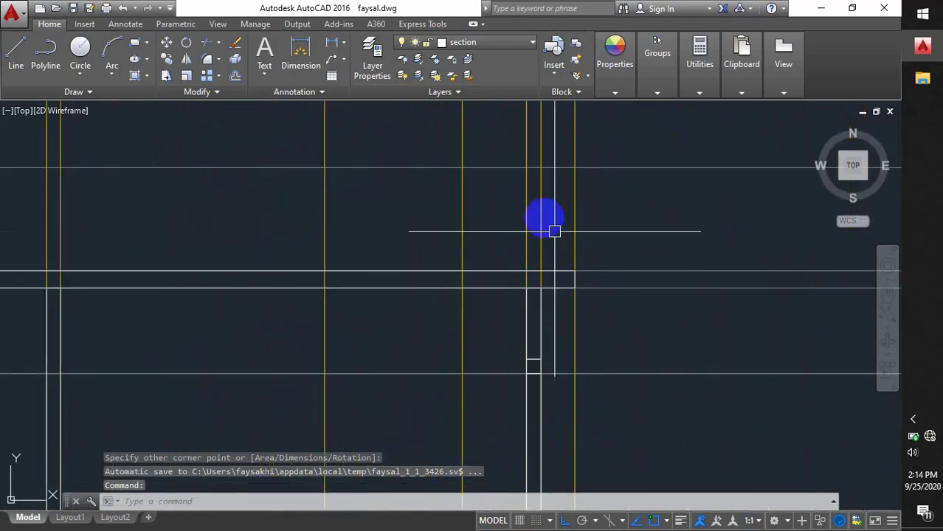
pyautogui.press('Return')
pyautogui.click(526, 167)
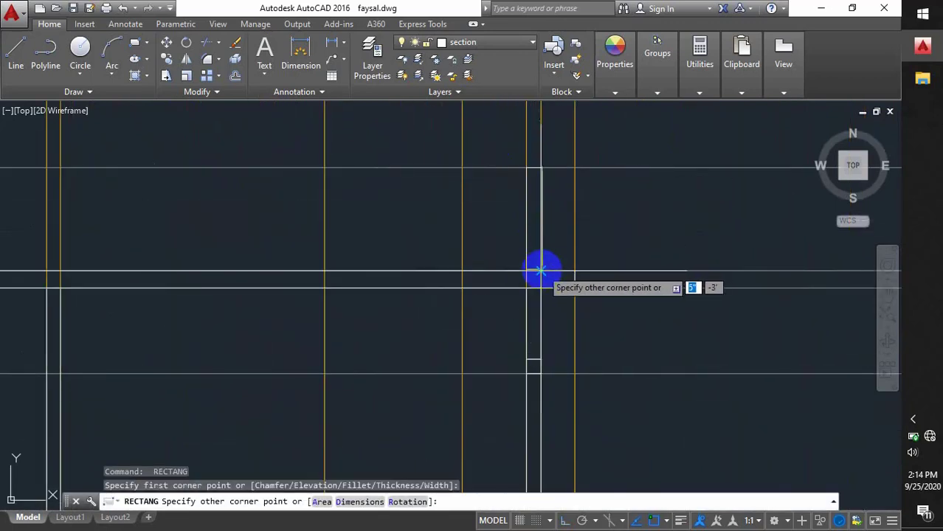
pyautogui.click(541, 271)
# Step: Draw the drawing room's outer window as a rectangle between its two projection lines, from the lintel level line down to the sill level line
pyautogui.scroll(-3, 592, 234)
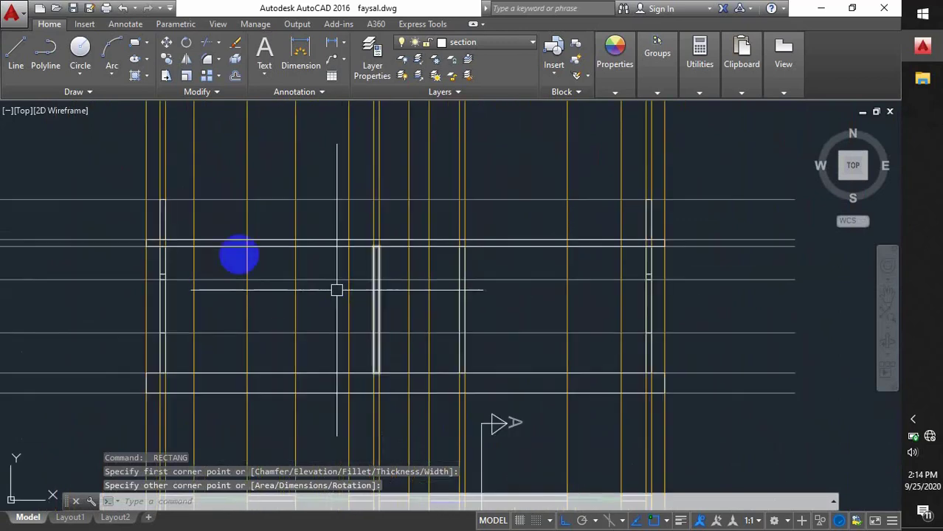
pyautogui.scroll(-3, 415, 260)
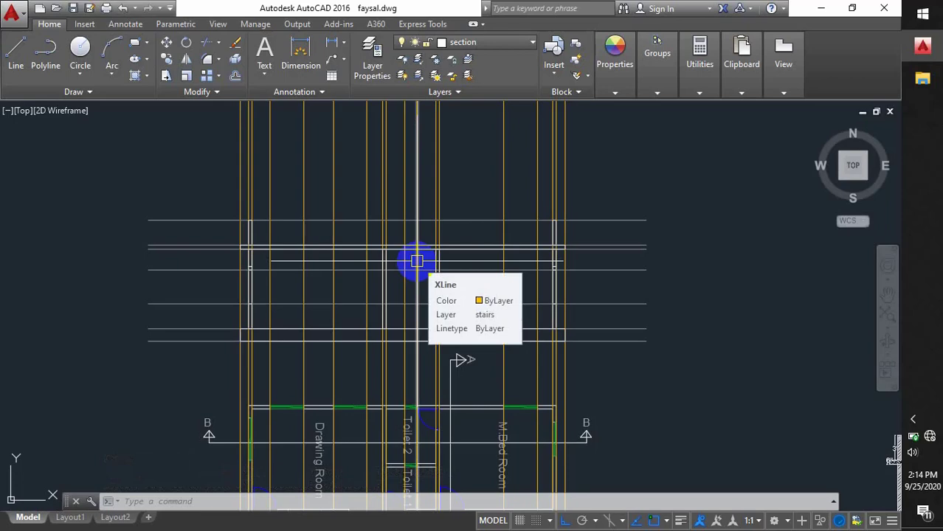
pyautogui.scroll(-2, 432, 362)
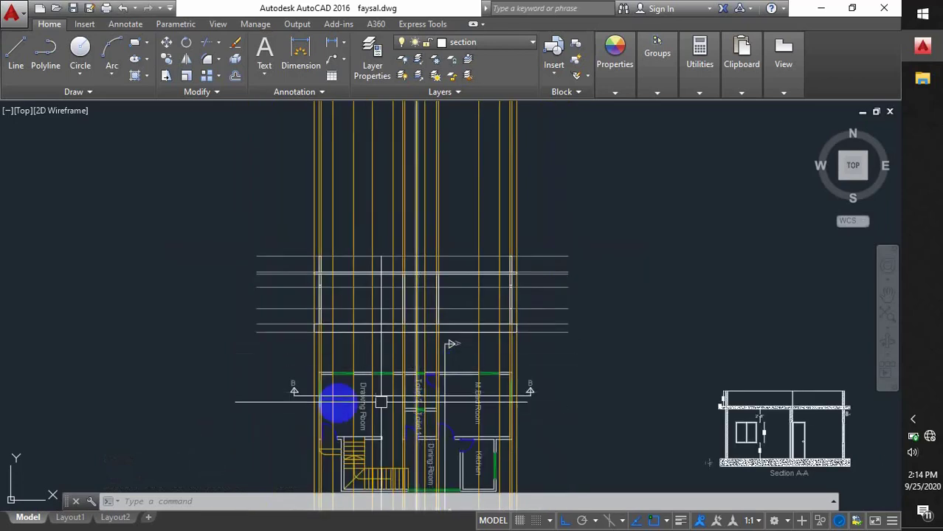
pyautogui.scroll(4, 348, 358)
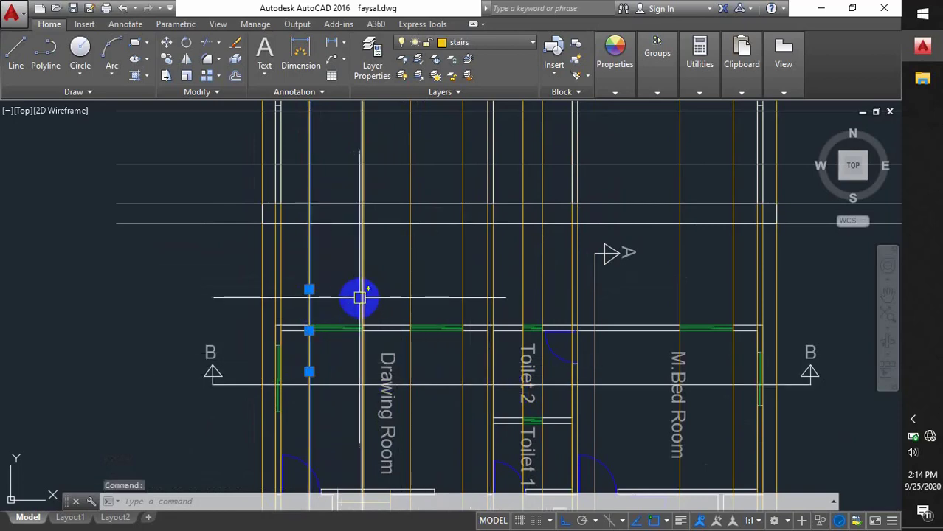
pyautogui.click(360, 298)
pyautogui.moveTo(352, 325); pyautogui.dragTo(358, 432, button='middle')
pyautogui.scroll(2, 330, 238)
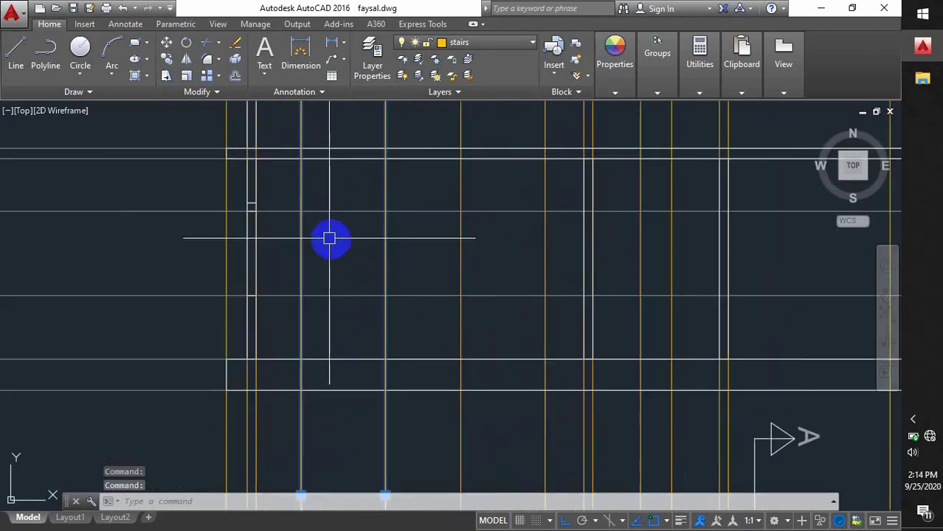
pyautogui.scroll(2, 329, 238)
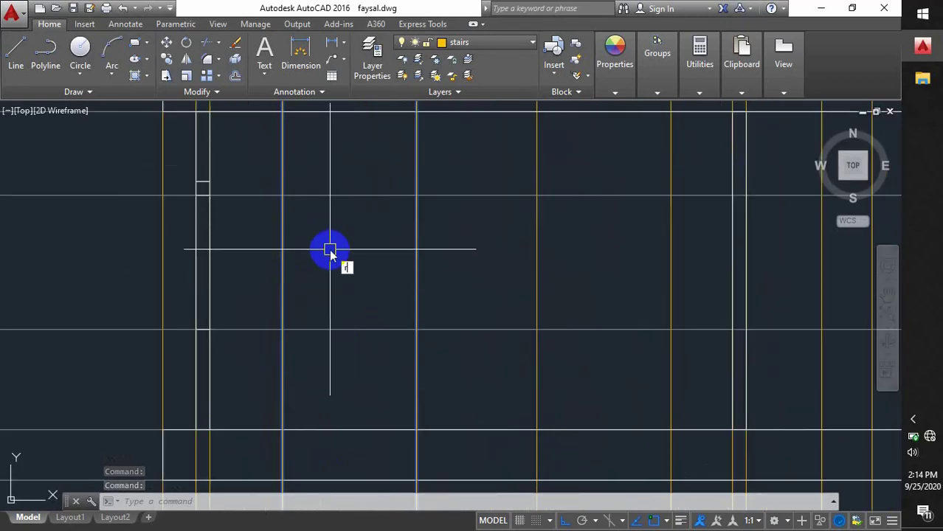
pyautogui.press('Return')
pyautogui.click(283, 196)
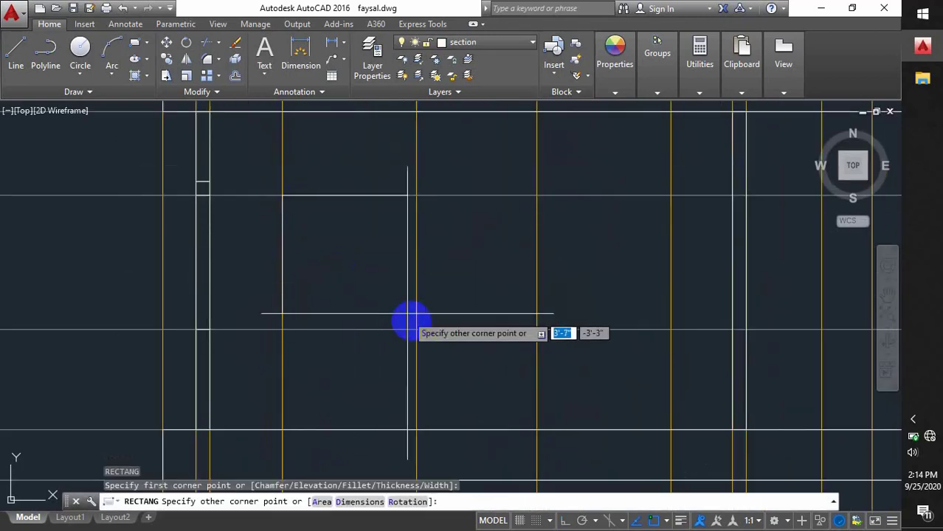
pyautogui.click(417, 328)
# Step: Draw the drawing room's second window, nearer Toilet 2, as a rectangle between its projection lines from lintel level to sill level
pyautogui.scroll(-4, 447, 261)
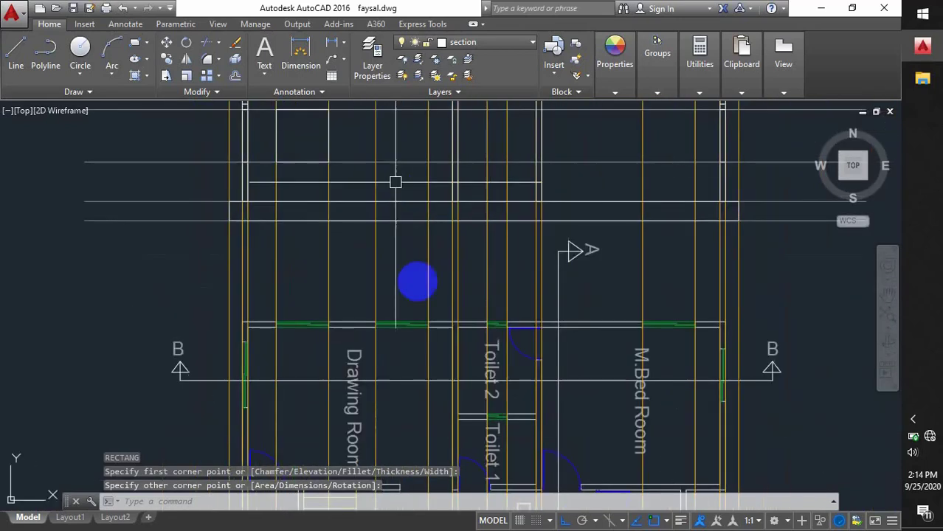
pyautogui.click(426, 303)
pyautogui.click(372, 299)
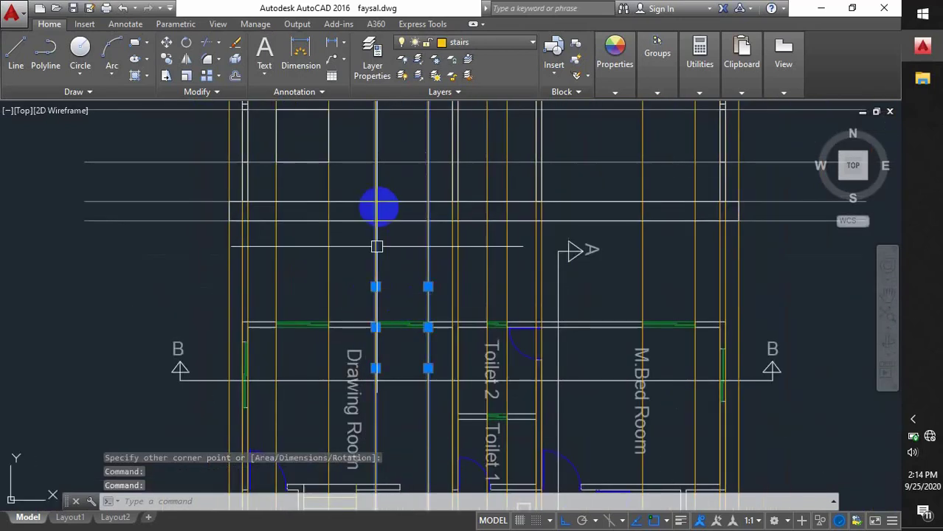
pyautogui.moveTo(378, 204); pyautogui.dragTo(382, 276, button='middle')
pyautogui.scroll(2, 375, 224)
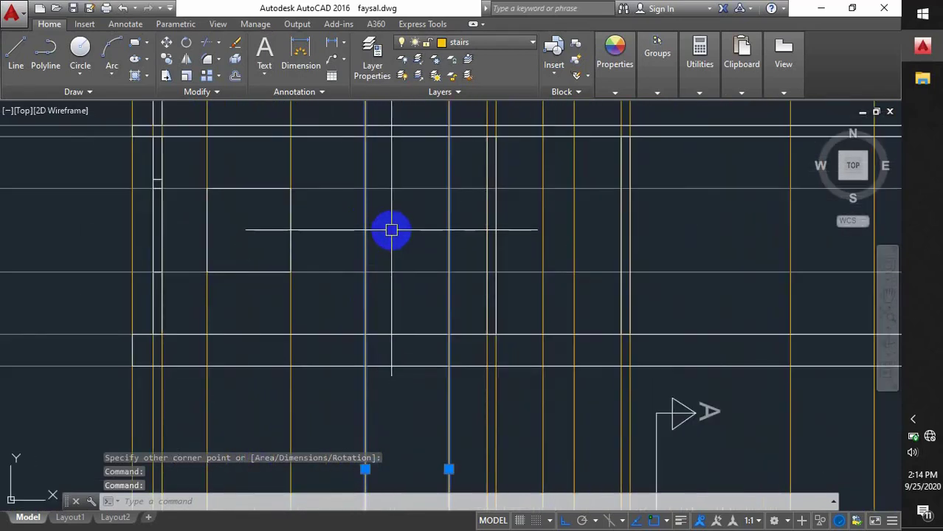
pyautogui.press('Return')
pyautogui.click(366, 189)
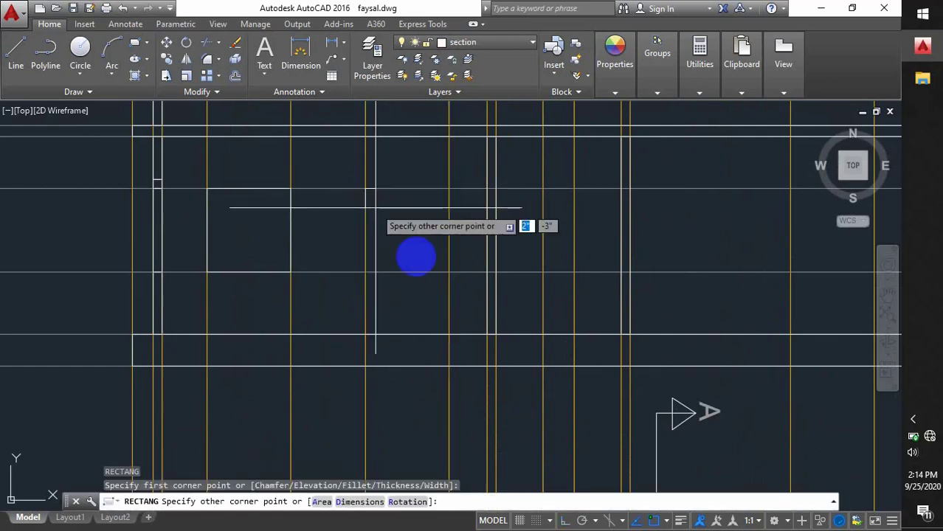
pyautogui.click(450, 273)
# Step: Offset the lintel level line 12" downward to mark the lower edge of the Toilet 2 ventilator
pyautogui.scroll(-3, 447, 269)
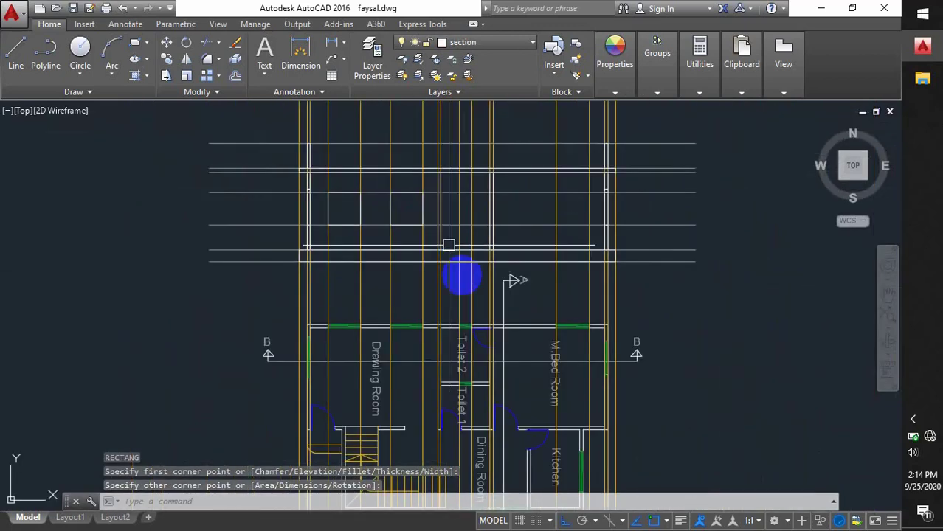
pyautogui.scroll(4, 450, 288)
pyautogui.scroll(2, 443, 318)
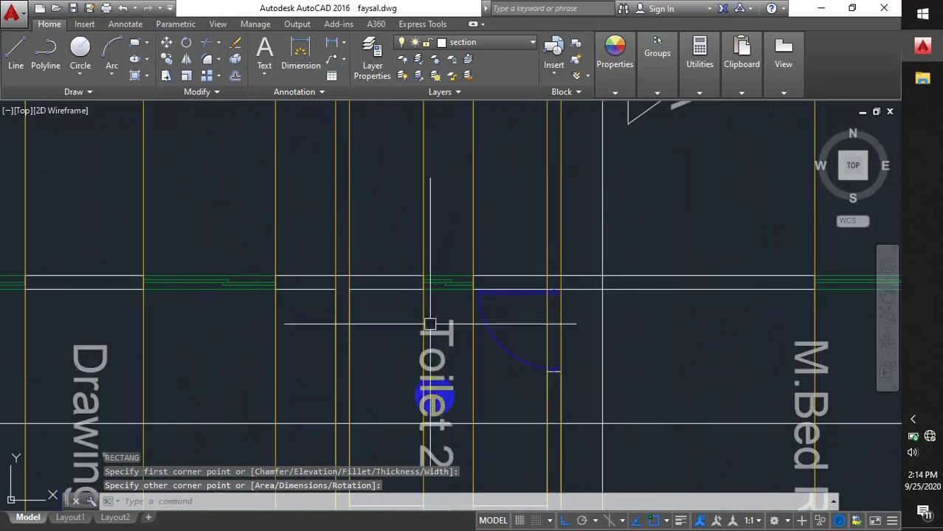
pyautogui.scroll(-2, 435, 354)
pyautogui.scroll(3, 435, 353)
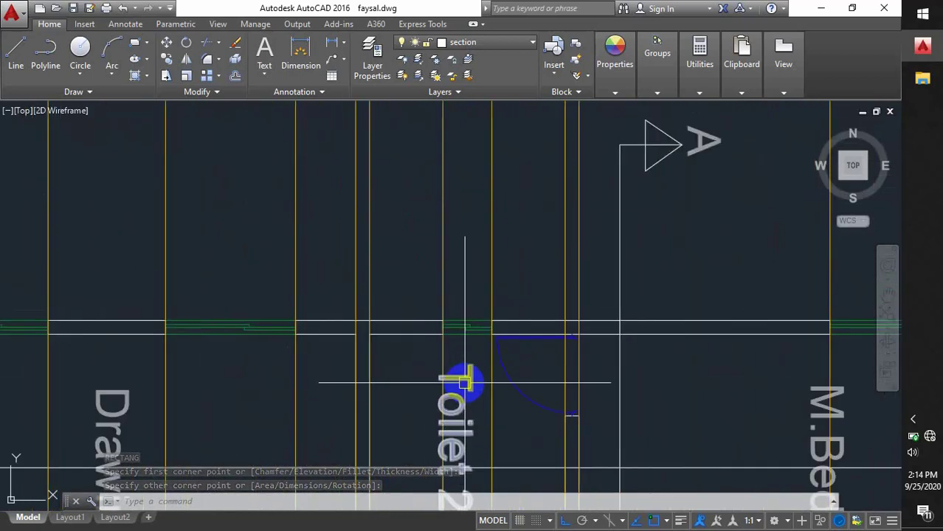
pyautogui.scroll(-2, 469, 373)
pyautogui.moveTo(455, 169); pyautogui.dragTo(471, 303, button='middle')
pyautogui.scroll(2, 472, 304)
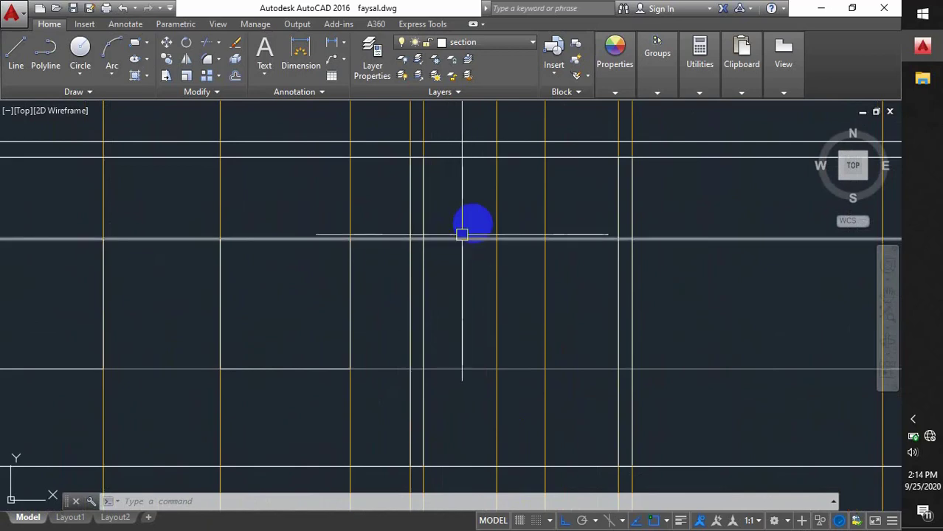
pyautogui.click(462, 234)
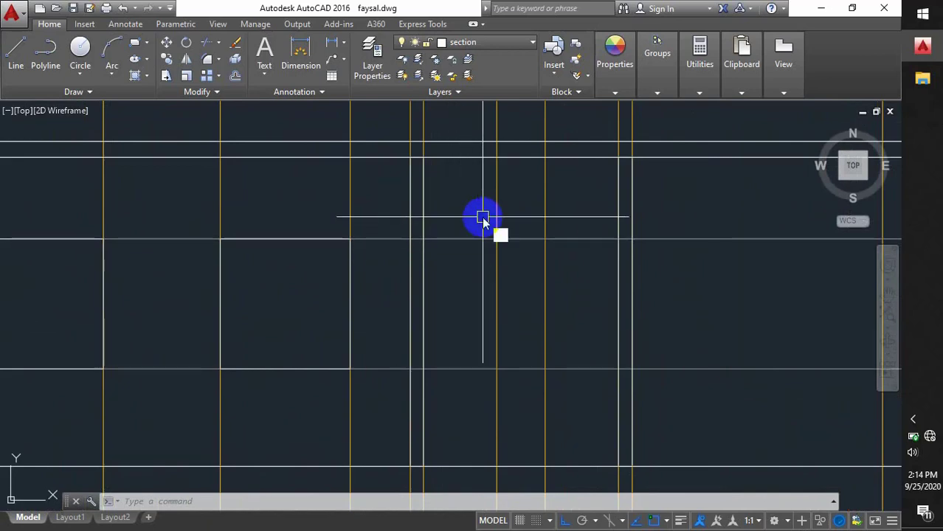
pyautogui.write('o')
pyautogui.press('Return')
pyautogui.write('12')
pyautogui.press('Return')
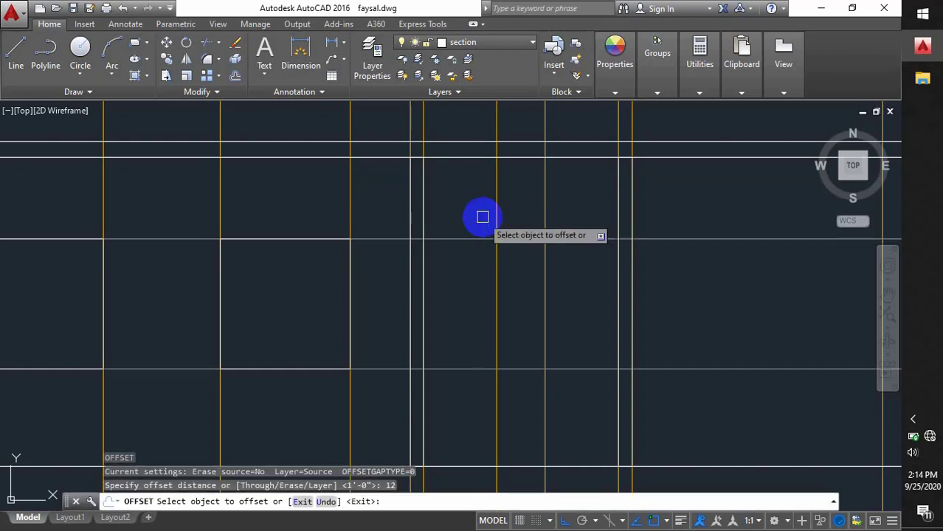
pyautogui.click(463, 238)
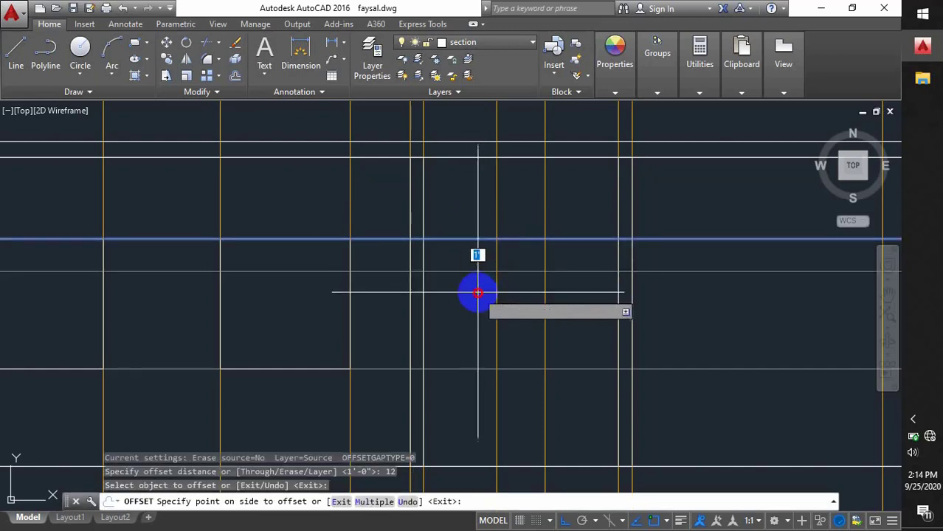
pyautogui.click(480, 297)
pyautogui.press('Escape')
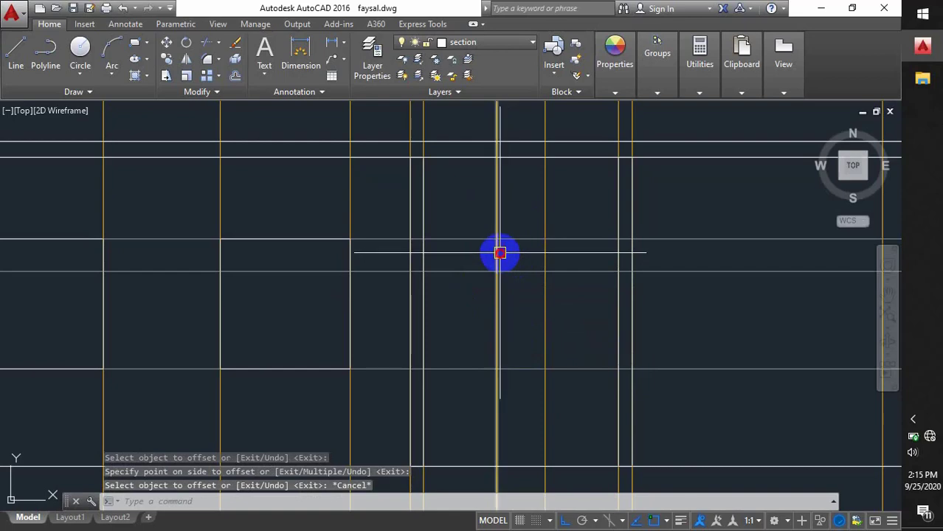
# Step: Draw the Toilet 2 ventilator rectangle between its projection lines, from the lintel level line down to the 12" offset line
pyautogui.click(500, 253)
pyautogui.click(545, 258)
pyautogui.scroll(-3, 532, 213)
pyautogui.scroll(3, 538, 441)
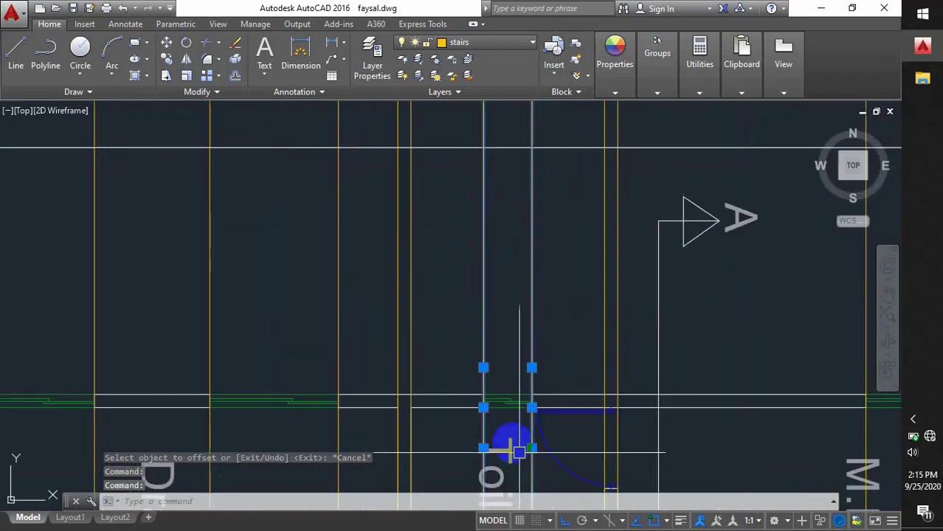
pyautogui.press('Escape')
pyautogui.scroll(-3, 501, 432)
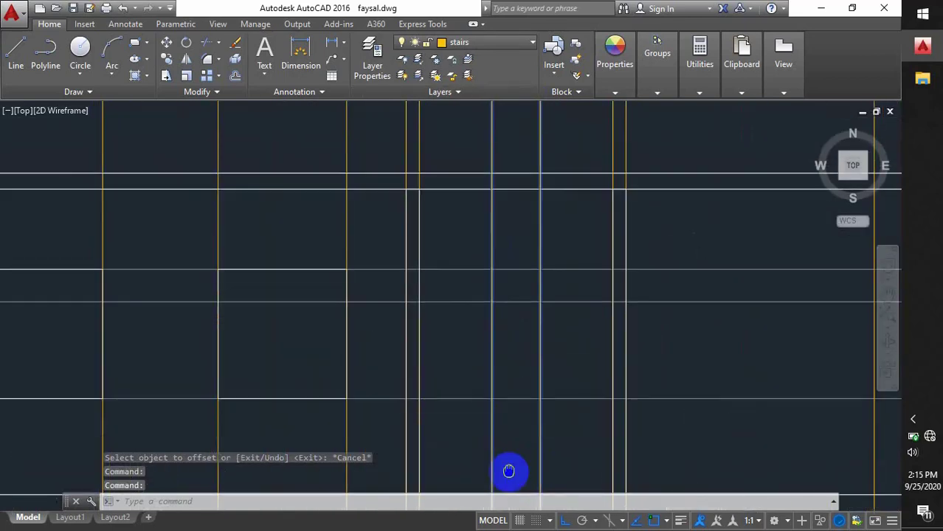
pyautogui.scroll(3, 508, 291)
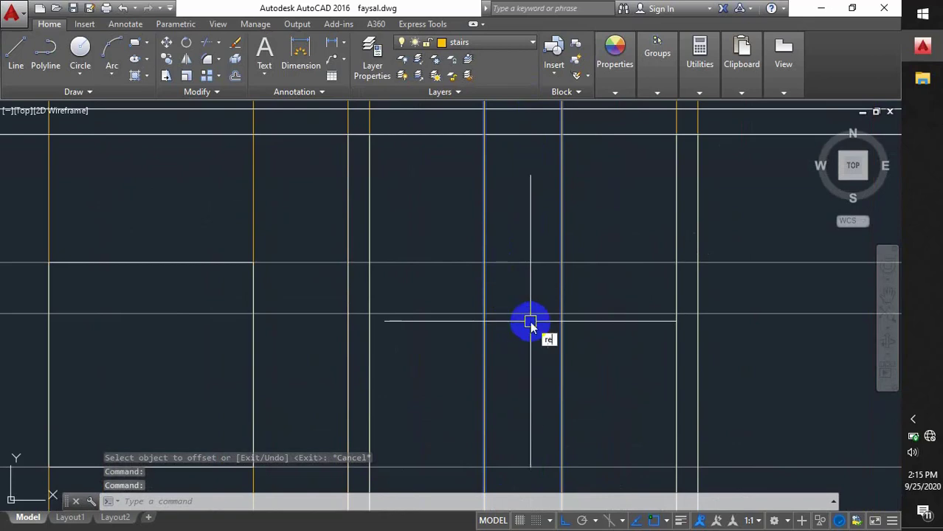
pyautogui.write('rec')
pyautogui.press('Return')
pyautogui.click(485, 263)
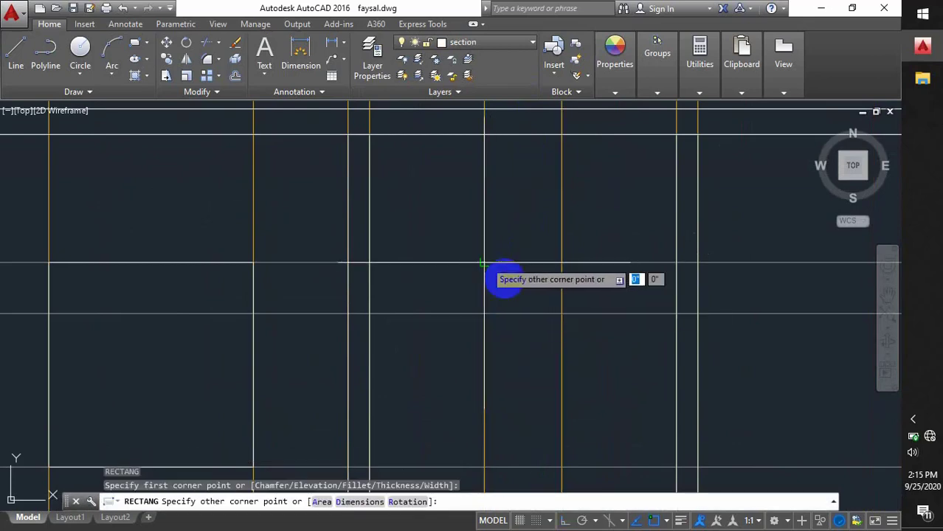
pyautogui.click(568, 320)
# Step: Erase the offset level line running along the lower edge of the Toilet 2 ventilator
pyautogui.click(585, 313)
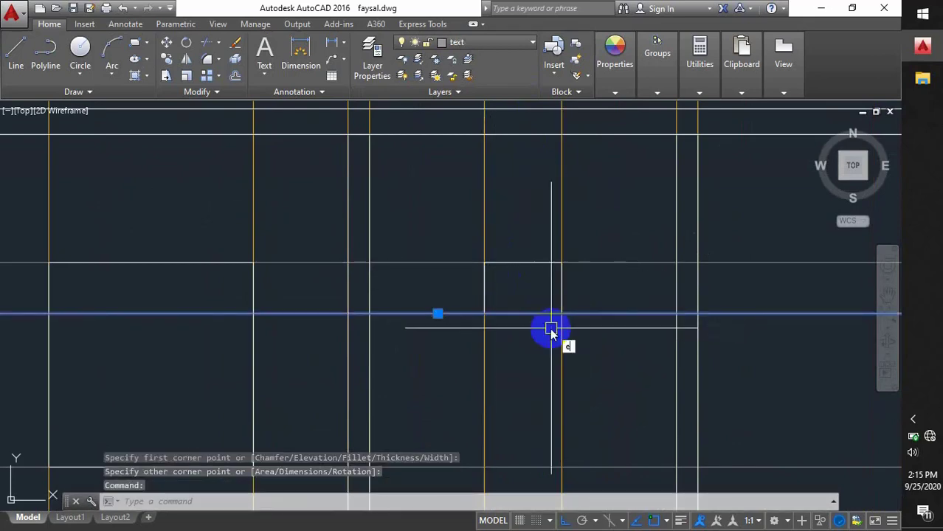
pyautogui.press('Return')
pyautogui.scroll(-3, 550, 325)
pyautogui.scroll(2, 514, 347)
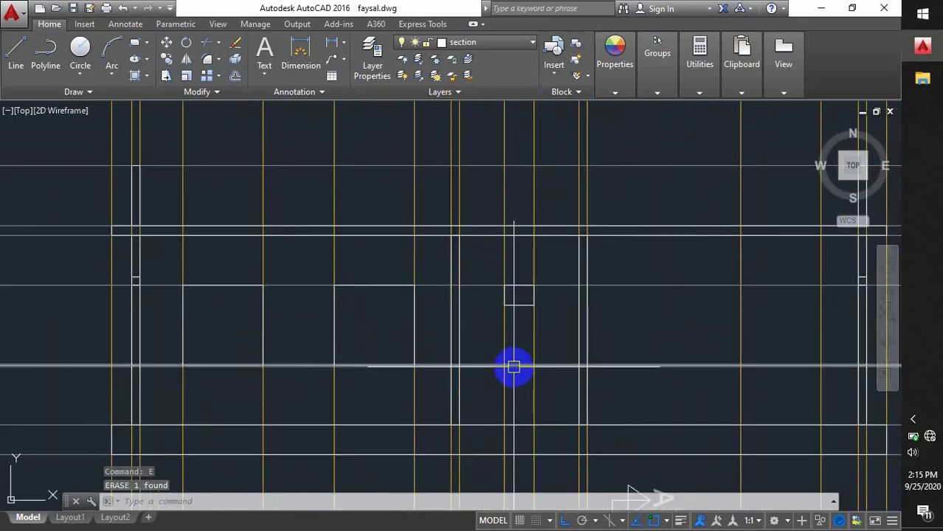
# Step: Draw the master bedroom window as a rectangle between its two projection lines, from the lintel level line down to the sill level line
pyautogui.moveTo(514, 367)
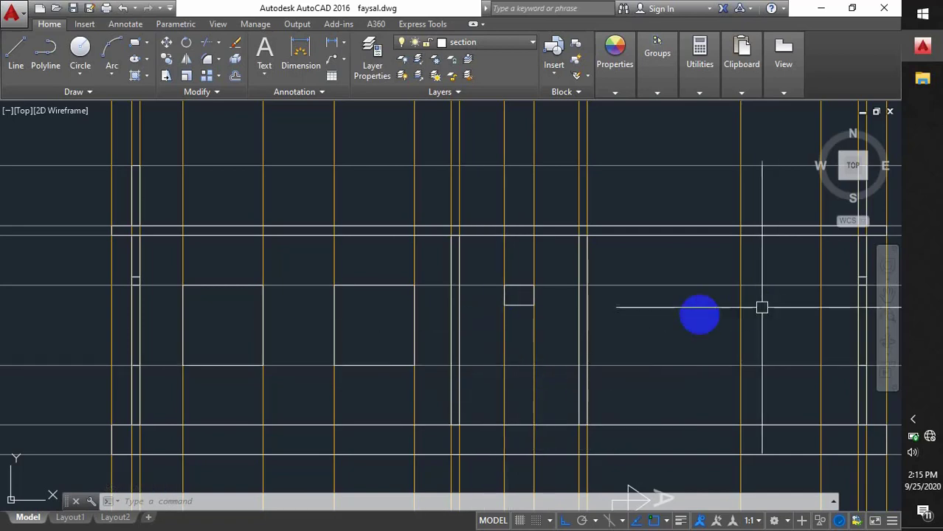
pyautogui.moveTo(618, 313); pyautogui.dragTo(466, 314, button='middle')
pyautogui.moveTo(348, 323); pyautogui.dragTo(358, 288, button='middle')
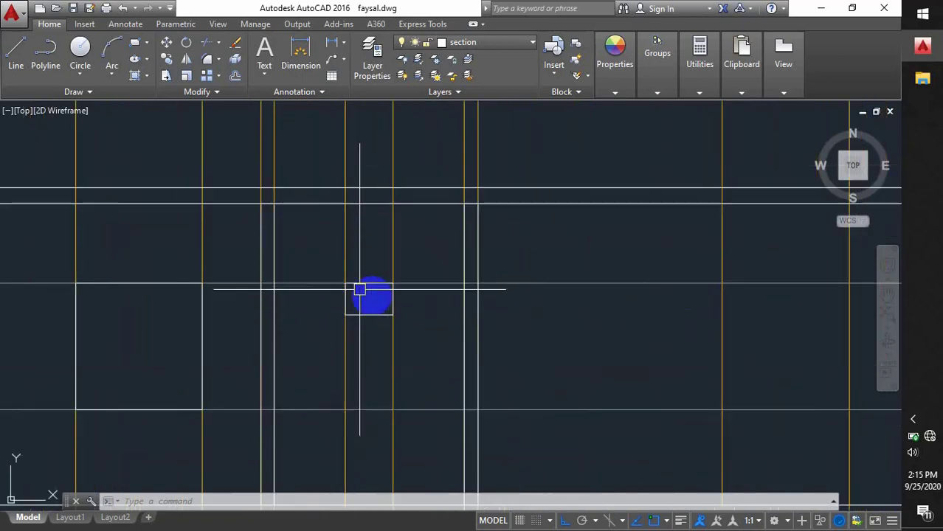
pyautogui.scroll(2, 411, 322)
pyautogui.scroll(-2, 410, 328)
pyautogui.scroll(-2, 590, 337)
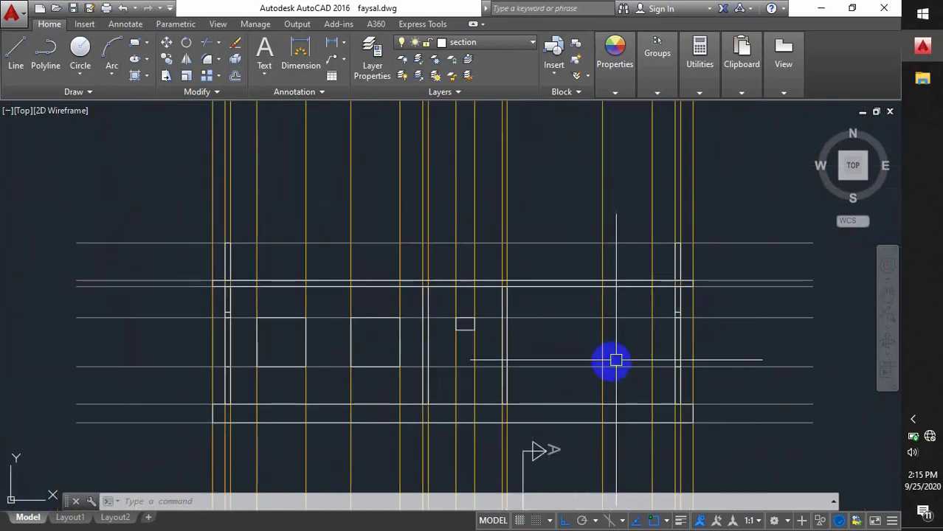
pyautogui.moveTo(616, 361); pyautogui.dragTo(588, 287, button='middle')
pyautogui.scroll(2, 592, 443)
pyautogui.click(568, 422)
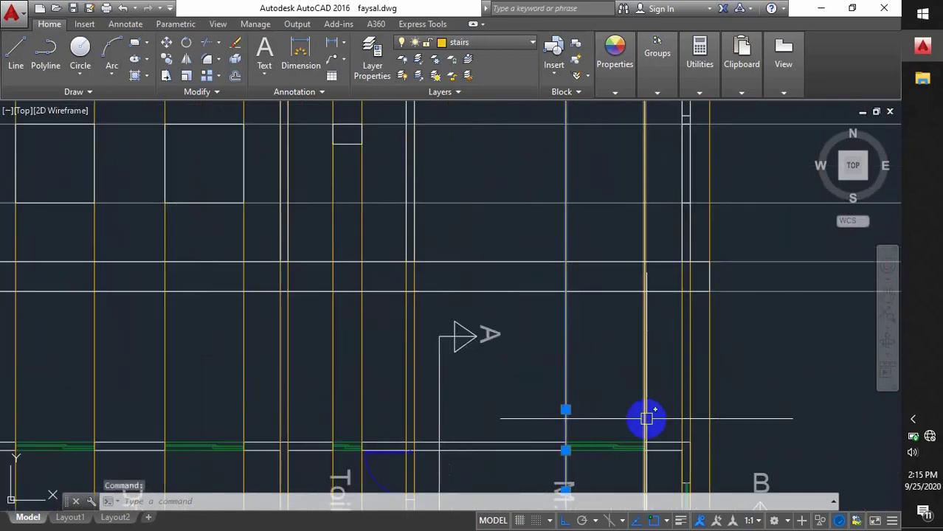
pyautogui.scroll(-2, 620, 452)
pyautogui.moveTo(574, 278); pyautogui.dragTo(574, 320, button='middle')
pyautogui.scroll(2, 584, 310)
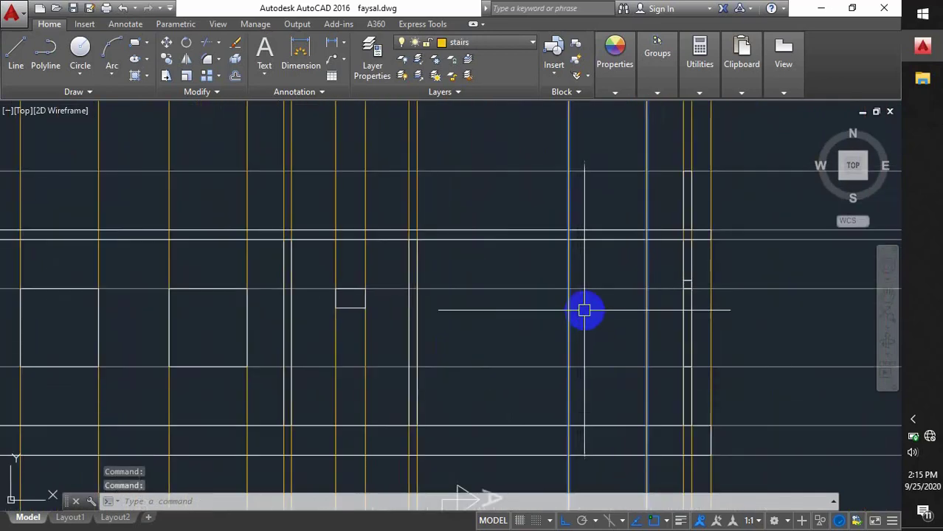
pyautogui.write('rec')
pyautogui.press('Return')
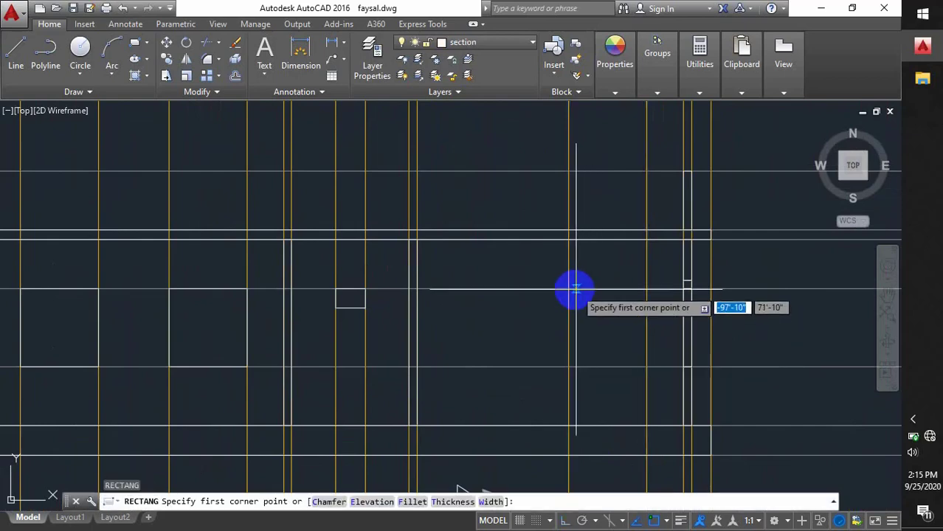
pyautogui.click(568, 290)
pyautogui.click(642, 366)
pyautogui.scroll(-3, 577, 314)
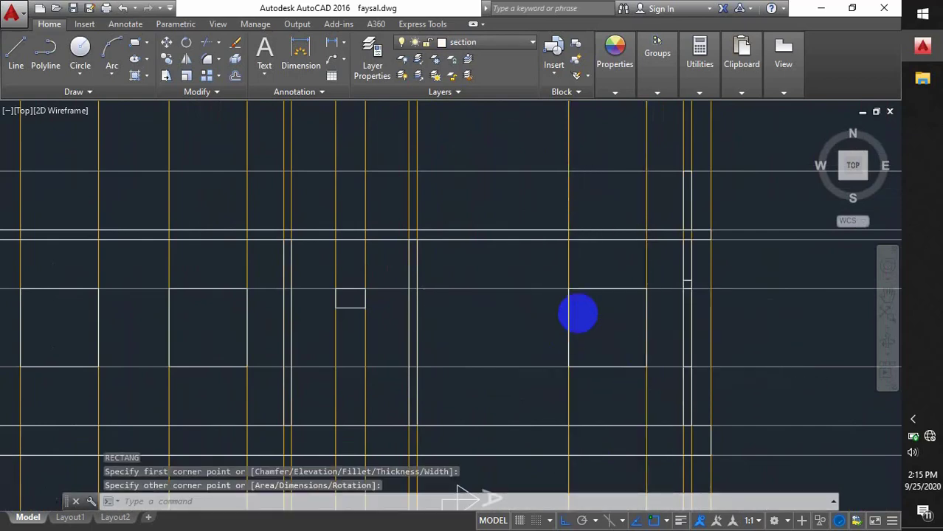
pyautogui.moveTo(547, 360); pyautogui.dragTo(551, 297, button='middle')
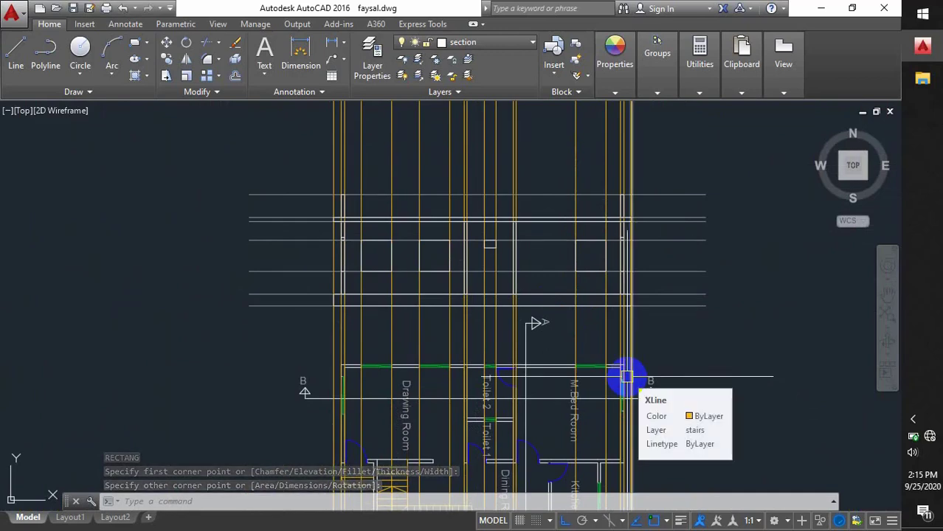
# Step: Draw a rectangle between the two end parapets, from the top parapet level line down to the top of the roof slab
pyautogui.scroll(-1, 405, 379)
pyautogui.scroll(3, 383, 389)
pyautogui.click(384, 396)
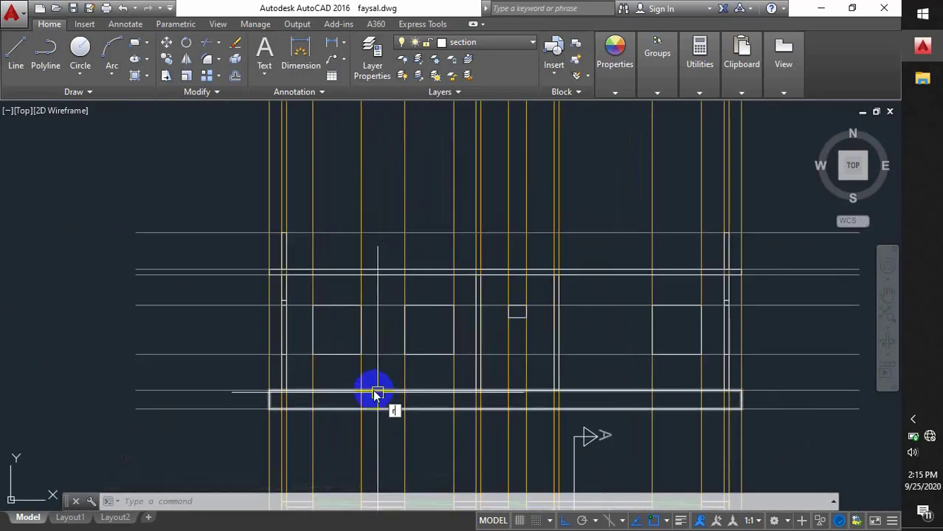
pyautogui.press('Return')
pyautogui.scroll(2, 280, 243)
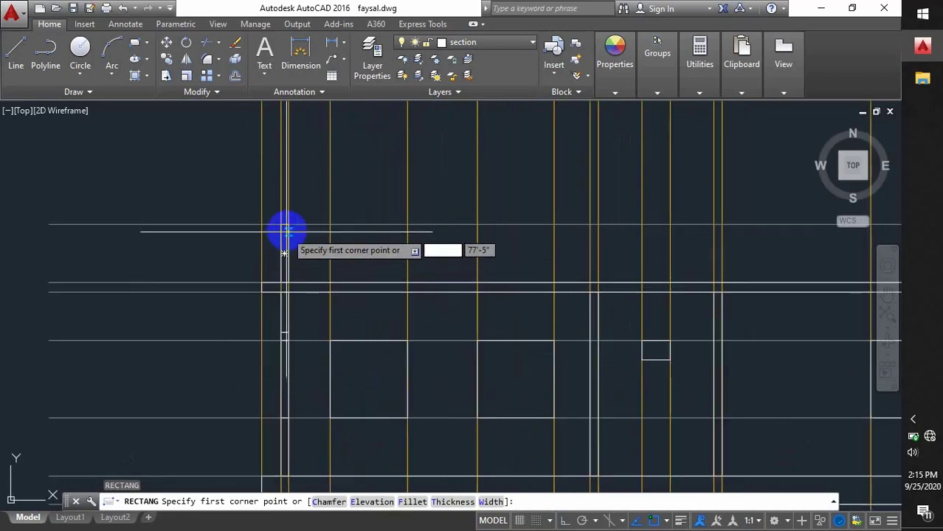
pyautogui.click(288, 227)
pyautogui.moveTo(664, 280); pyautogui.dragTo(383, 309, button='middle')
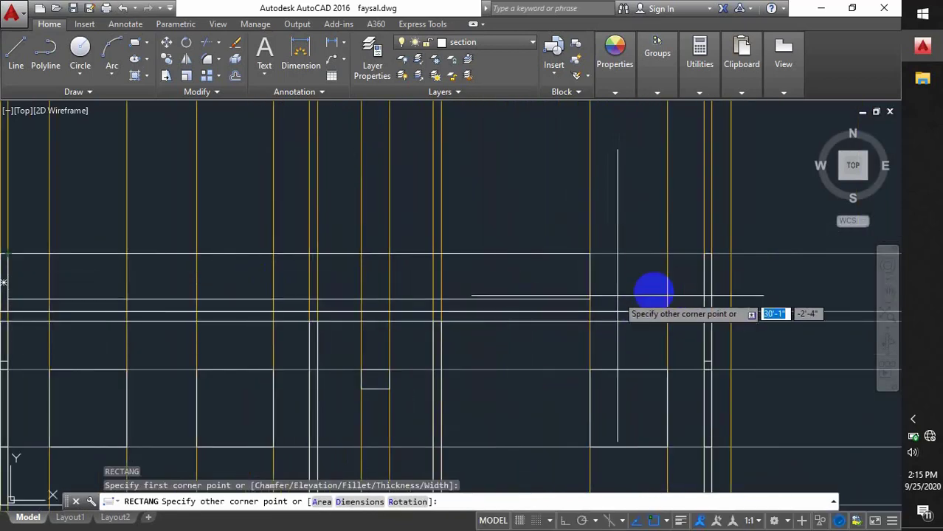
pyautogui.click(701, 311)
pyautogui.scroll(-3, 662, 276)
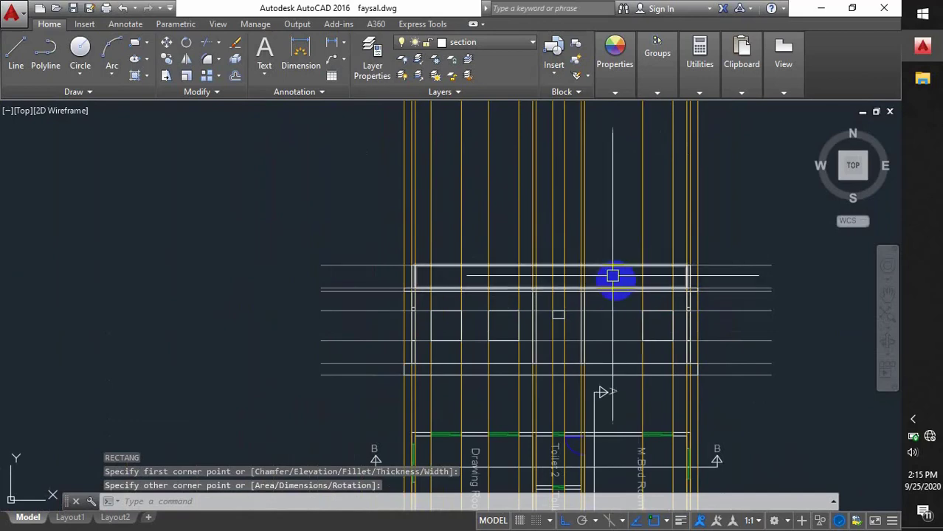
# Step: Erase all the horizontal level construction lines running across the section
pyautogui.scroll(-3, 620, 295)
pyautogui.scroll(2, 614, 292)
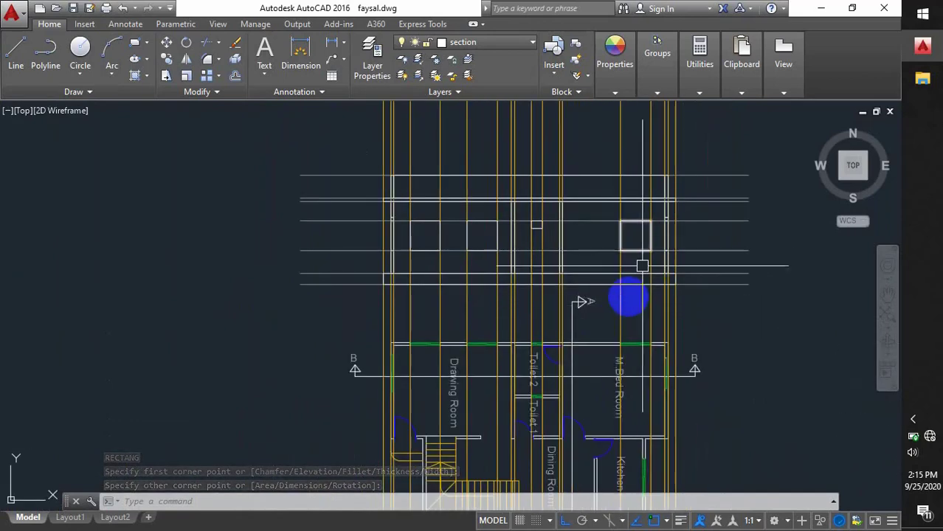
pyautogui.moveTo(627, 295); pyautogui.dragTo(644, 373, button='middle')
pyautogui.click(789, 264)
pyautogui.click(726, 437)
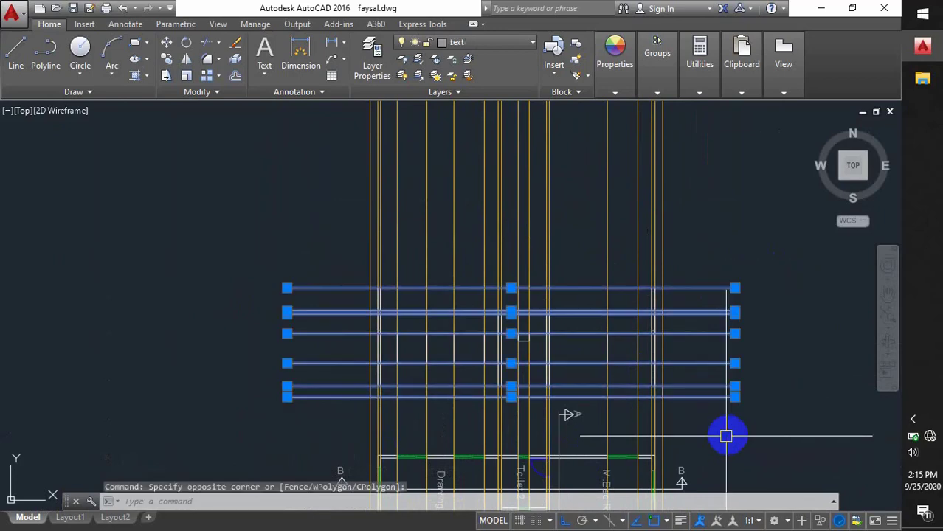
pyautogui.press('Delete')
# Step: Erase all the vertical projection construction lines running through the section and plan
pyautogui.click(768, 215)
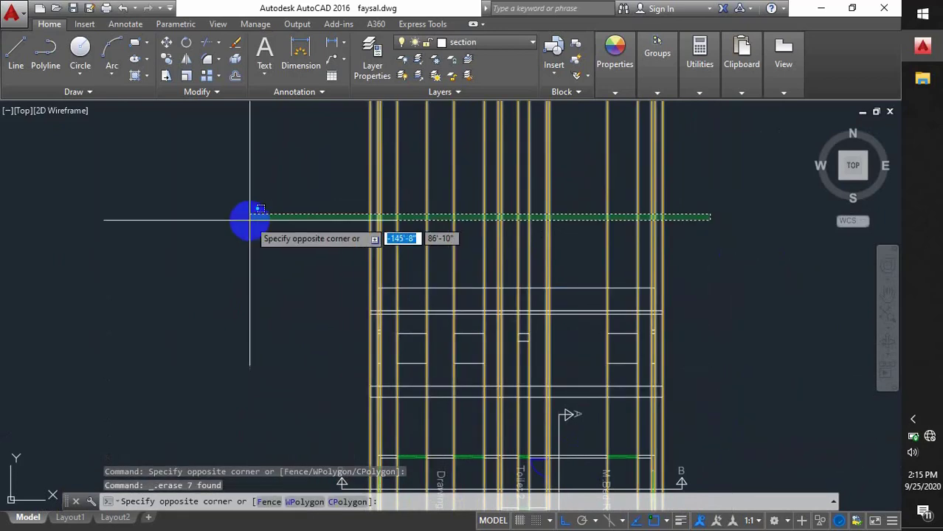
pyautogui.click(249, 215)
pyautogui.press('Delete')
pyautogui.moveTo(418, 316); pyautogui.dragTo(398, 251, button='middle')
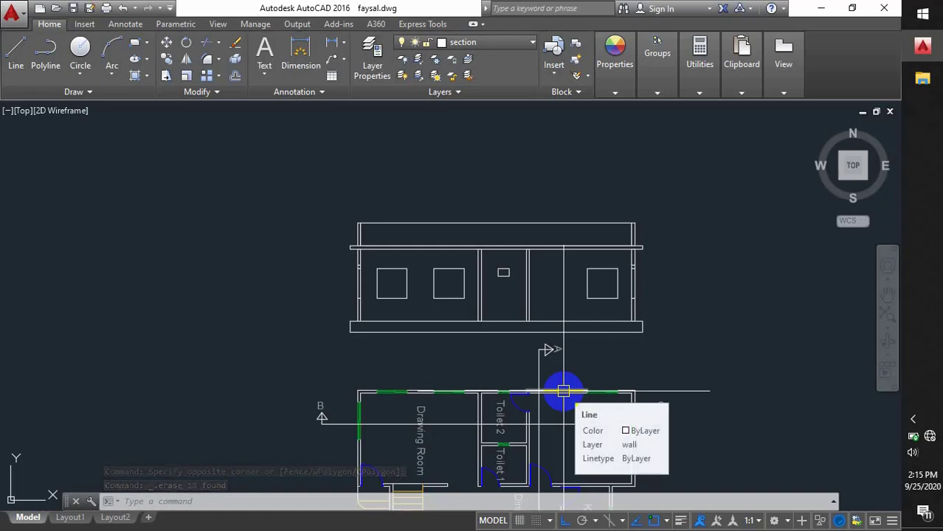
# Step: Offset the left drawing room window and the Toilet 2 ventilator outlines 2" inward to form their frames
pyautogui.scroll(5, 398, 296)
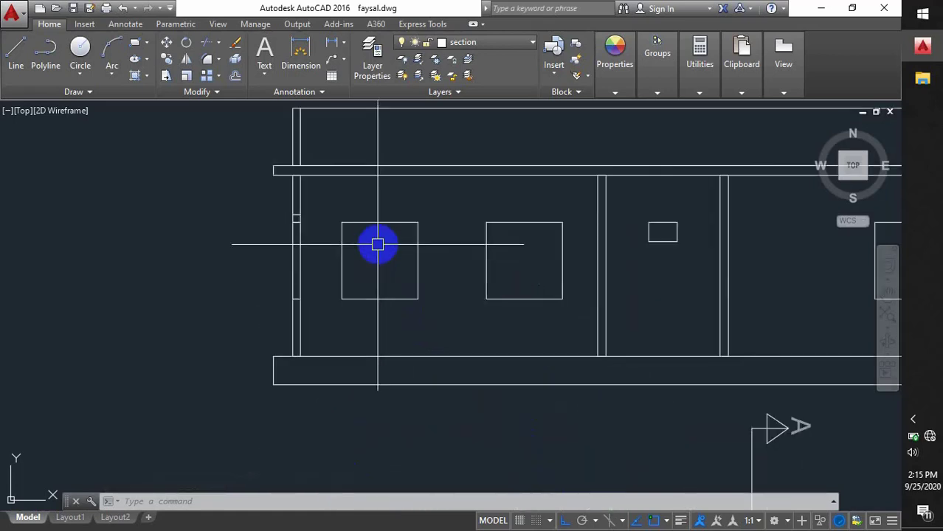
pyautogui.write('o')
pyautogui.press('Return')
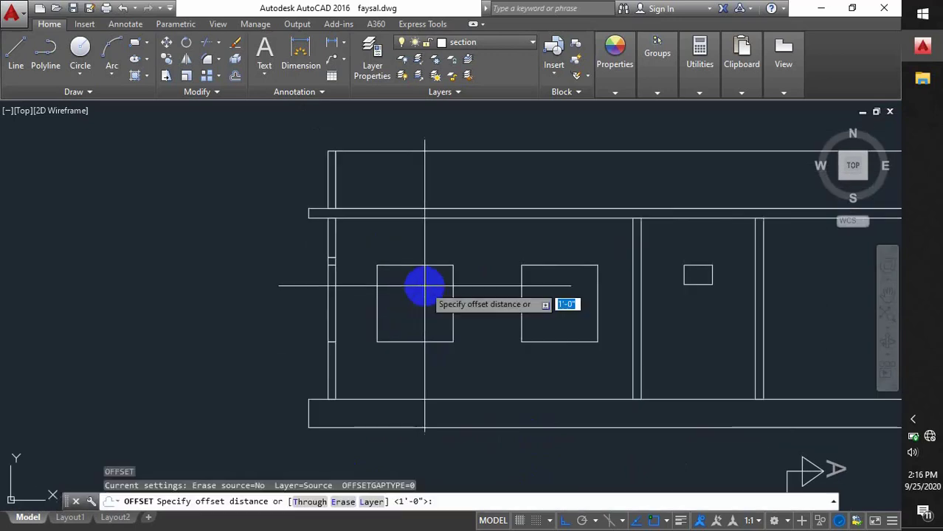
pyautogui.write('2')
pyautogui.press('Return')
pyautogui.click(410, 263)
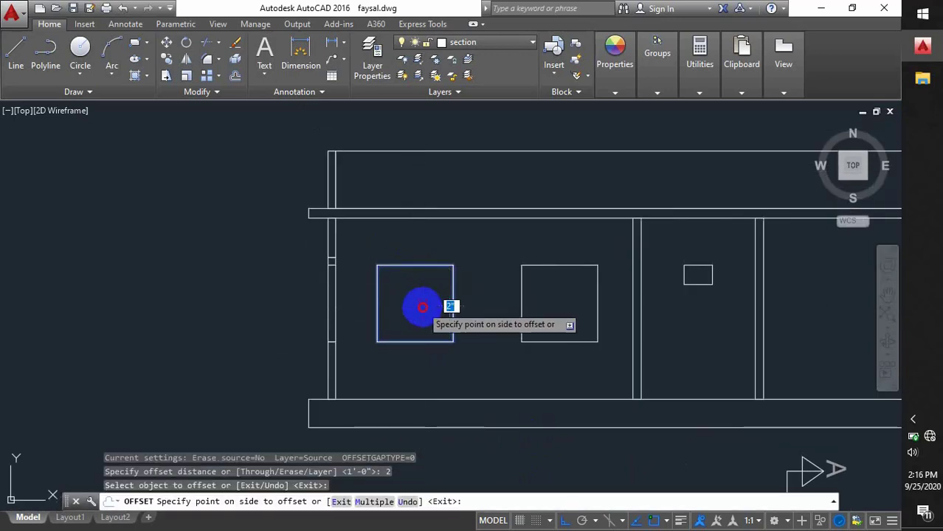
pyautogui.click(421, 305)
pyautogui.scroll(4, 734, 270)
pyautogui.click(660, 272)
pyautogui.click(638, 284)
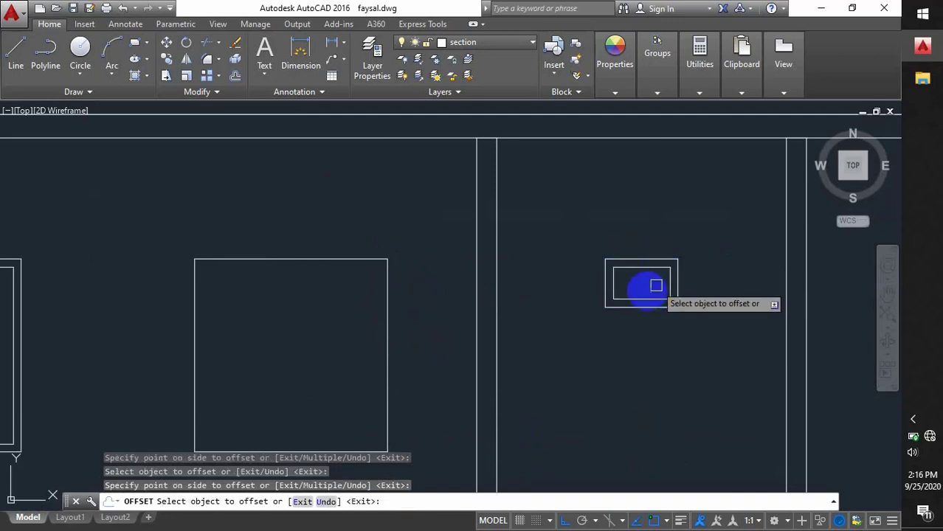
pyautogui.scroll(-2, 637, 285)
pyautogui.press('Escape')
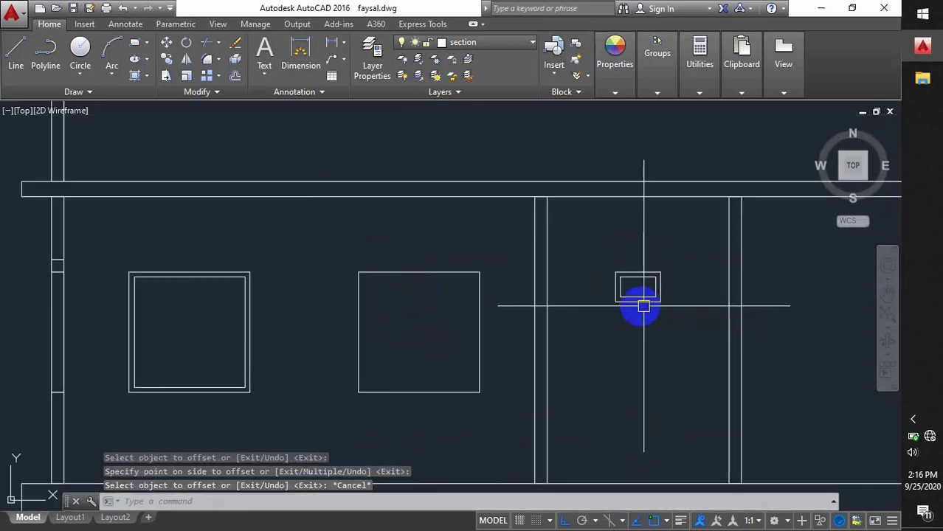
# Step: Offset the second drawing room window and the master bedroom window outlines 2" inward
pyautogui.press('Return')
pyautogui.press('Return')
pyautogui.click(392, 274)
pyautogui.click(389, 306)
pyautogui.scroll(-2, 289, 316)
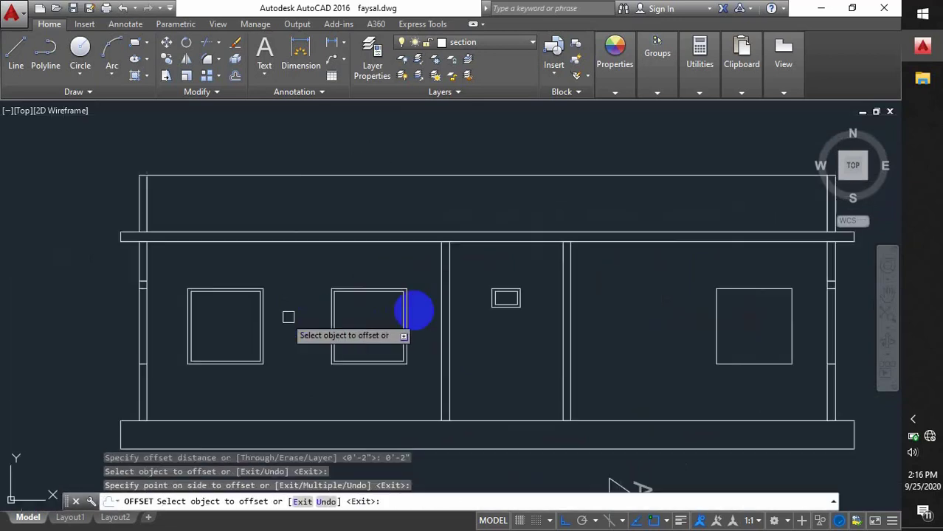
pyautogui.click(751, 288)
pyautogui.click(753, 327)
pyautogui.moveTo(255, 331); pyautogui.dragTo(350, 310, button='middle')
# Step: Offset the narrow window rectangles in the two cut outer walls 2" inward
pyautogui.scroll(6, 234, 332)
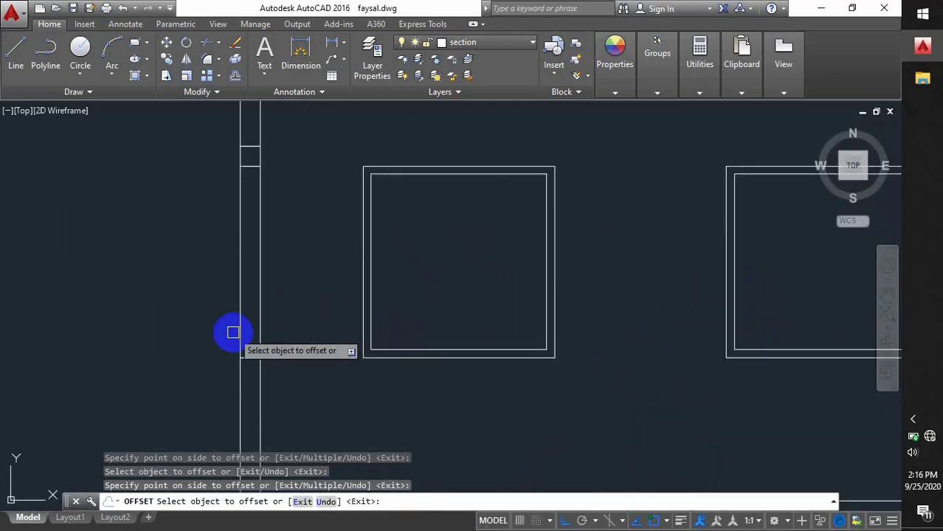
pyautogui.click(243, 330)
pyautogui.click(261, 330)
pyautogui.scroll(-6, 168, 362)
pyautogui.moveTo(476, 365); pyautogui.dragTo(145, 301, button='middle')
pyautogui.scroll(6, 547, 289)
pyautogui.click(530, 295)
pyautogui.click(522, 298)
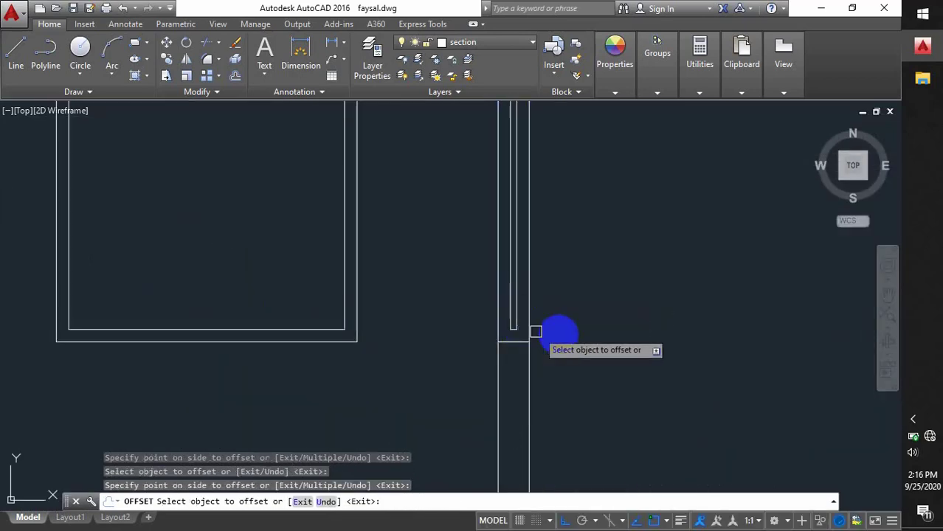
pyautogui.scroll(-4, 509, 330)
pyautogui.press('Escape')
# Step: Draw a vertical centre line through the master bedroom window from its outer top edge to its outer bottom edge
pyautogui.write('l')
pyautogui.press('Return')
pyautogui.scroll(3, 431, 276)
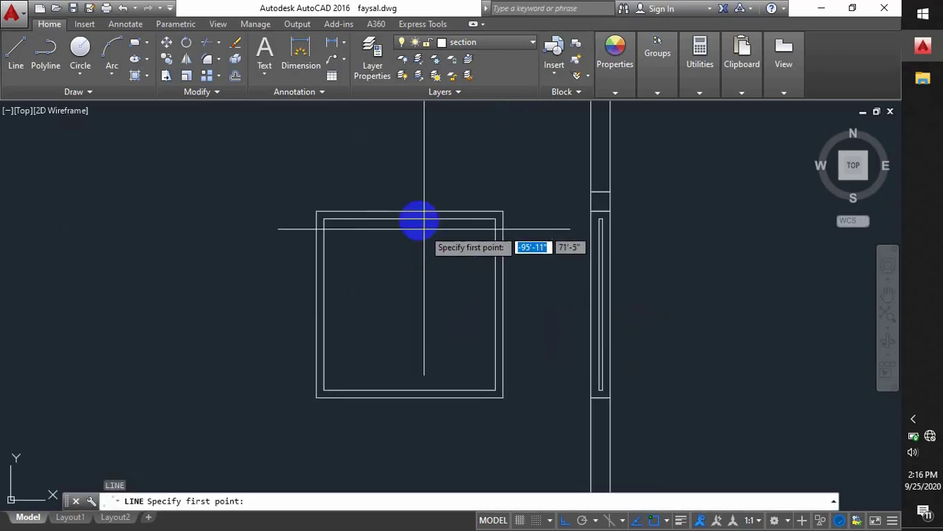
pyautogui.click(410, 218)
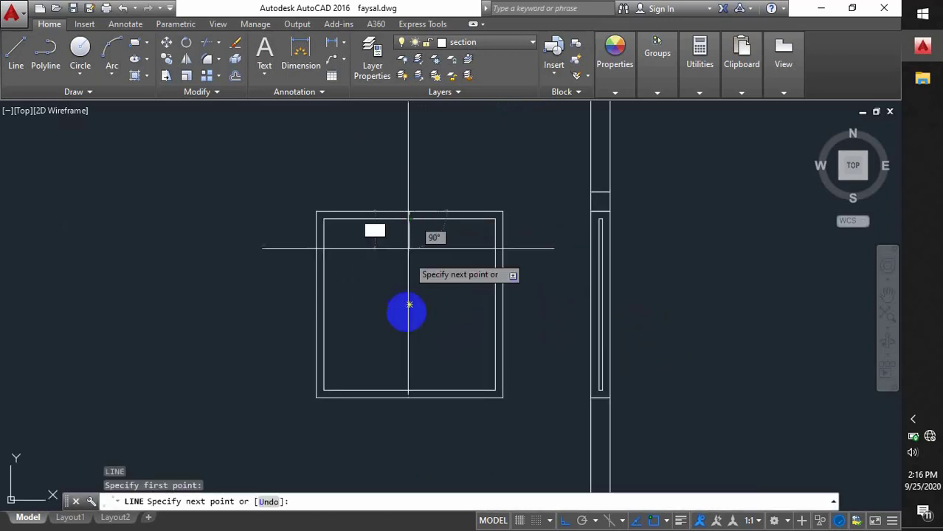
pyautogui.click(409, 398)
pyautogui.press('Return')
# Step: Offset the master bedroom window's centre line 1" to each side and erase the original centre line
pyautogui.write('o')
pyautogui.press('Return')
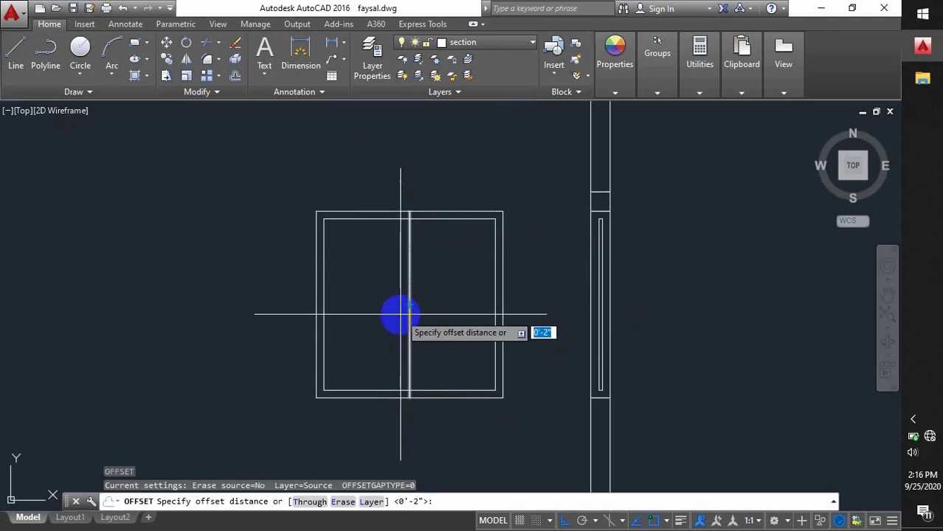
pyautogui.write('1')
pyautogui.press('Return')
pyautogui.click(408, 310)
pyautogui.click(394, 311)
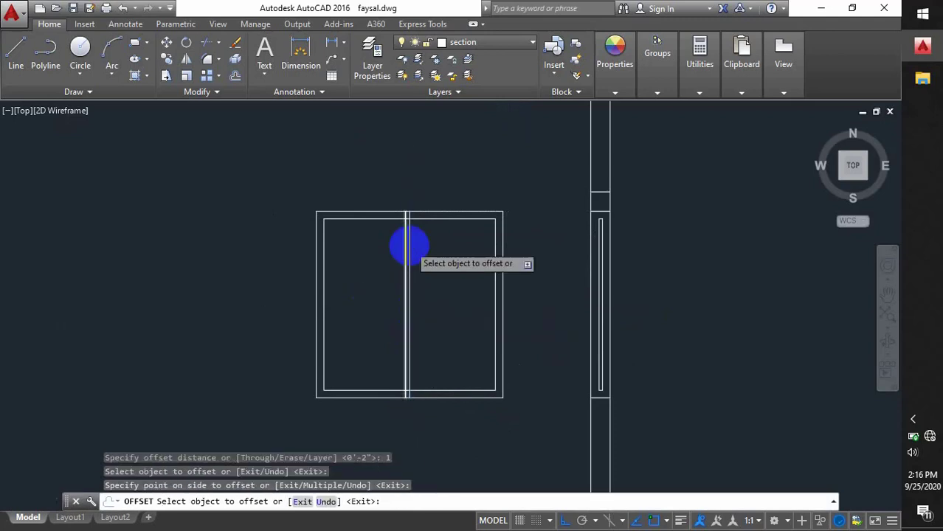
pyautogui.scroll(3, 406, 246)
pyautogui.click(406, 245)
pyautogui.click(457, 258)
pyautogui.press('Escape')
pyautogui.click(404, 232)
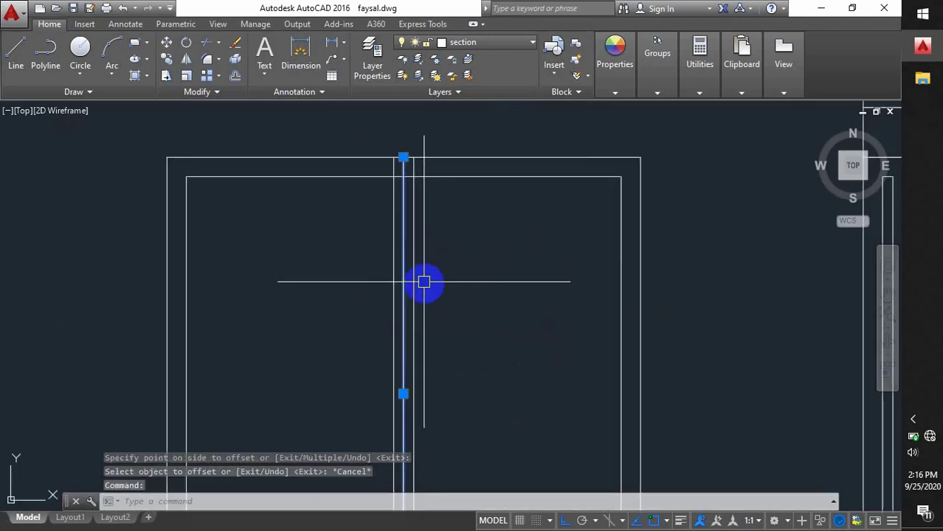
pyautogui.press('Return')
# Step: Copy the two mullion lines from the master bedroom window's upper right corner to the same corner of both drawing room windows
pyautogui.click(428, 245)
pyautogui.click(375, 282)
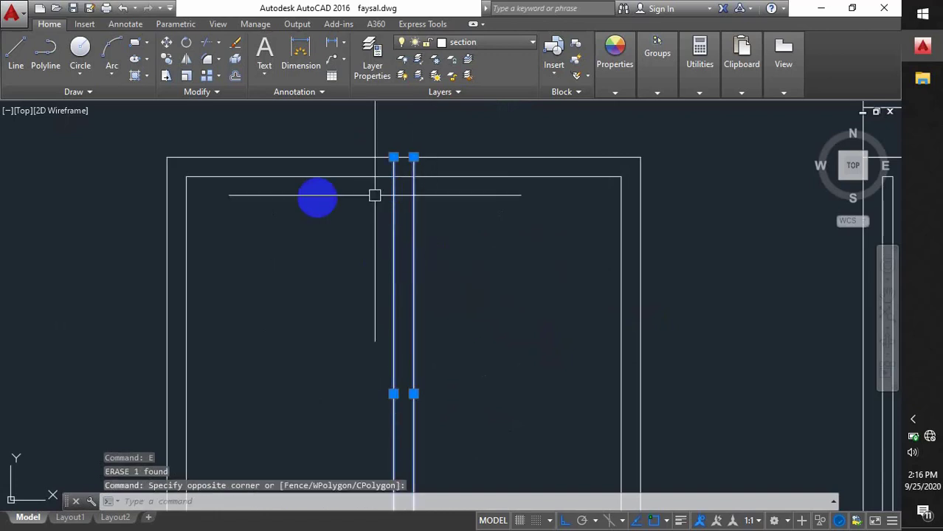
pyautogui.write('co')
pyautogui.press('Return')
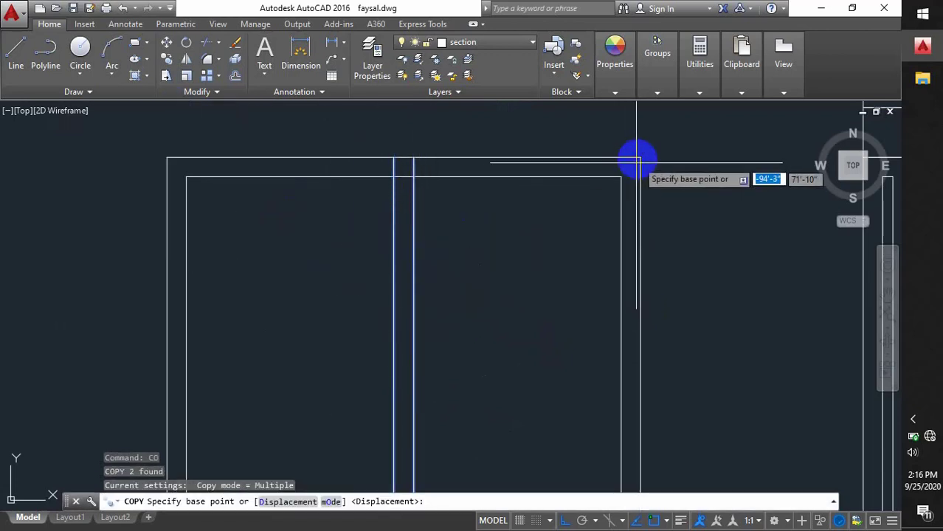
pyautogui.click(639, 158)
pyautogui.scroll(-3, 640, 221)
pyautogui.moveTo(259, 256); pyautogui.dragTo(515, 258, button='middle')
pyautogui.scroll(2, 350, 250)
pyautogui.click(341, 233)
pyautogui.scroll(-2, 369, 260)
pyautogui.moveTo(268, 259); pyautogui.dragTo(479, 269, button='middle')
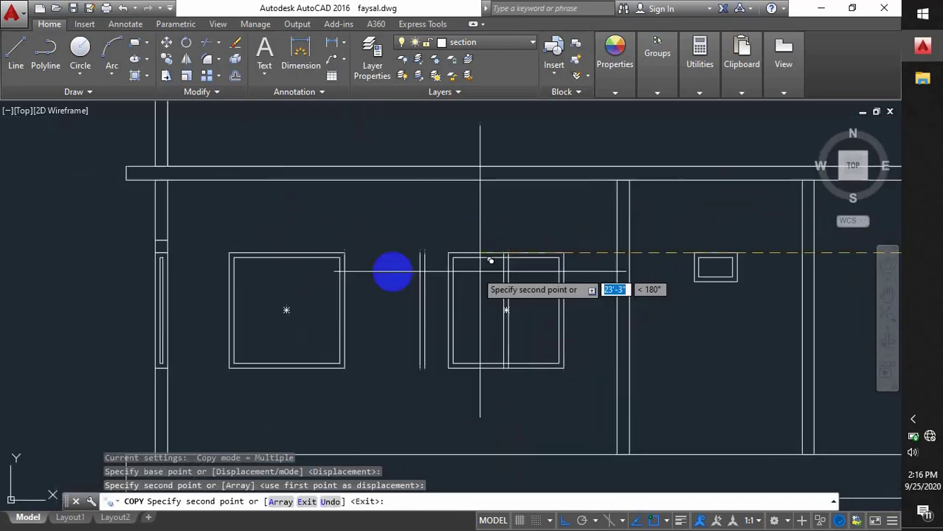
pyautogui.scroll(2, 313, 262)
pyautogui.click(360, 247)
pyautogui.scroll(-2, 238, 293)
pyautogui.scroll(-2, 544, 281)
pyautogui.press('Escape')
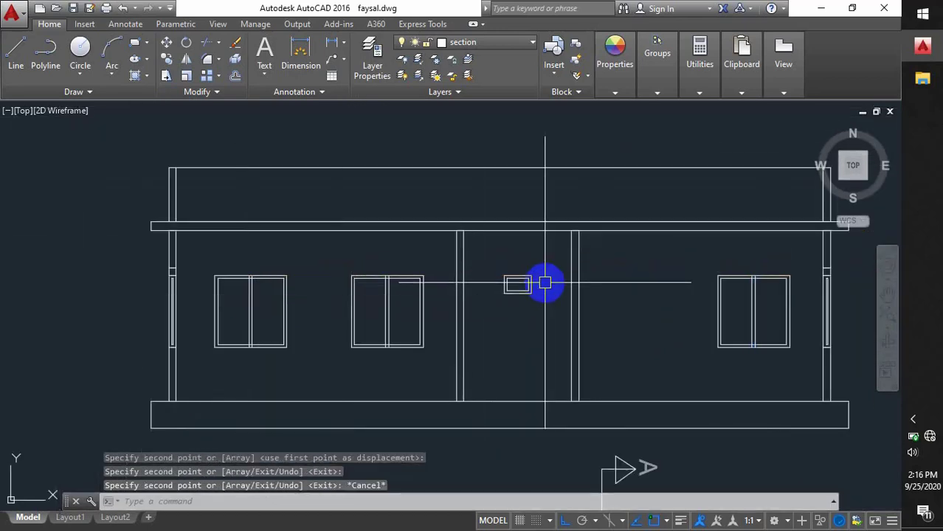
# Step: Draw a vertical centre line through the Toilet 2 ventilator from its outer top edge to its outer bottom edge
pyautogui.scroll(3, 482, 280)
pyautogui.scroll(3, 447, 280)
pyautogui.write('l')
pyautogui.press('Return')
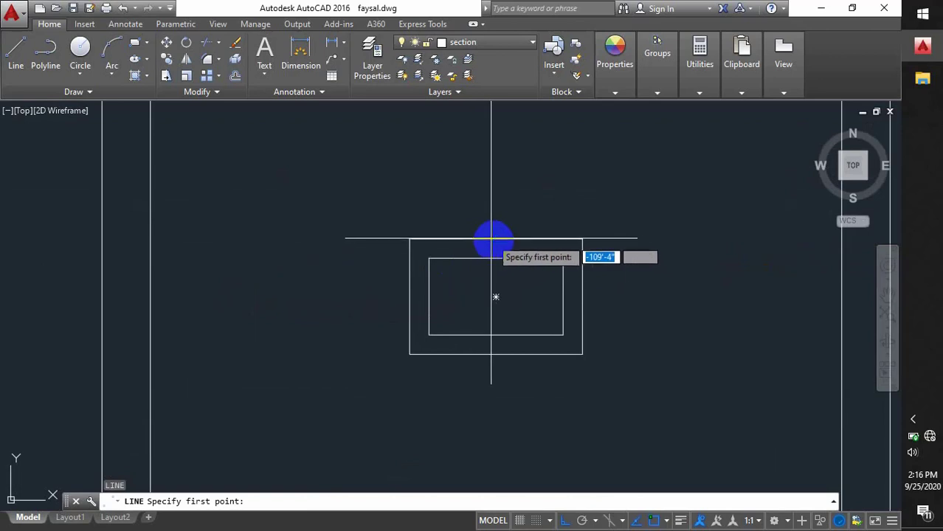
pyautogui.click(493, 238)
pyautogui.click(496, 355)
pyautogui.press('Return')
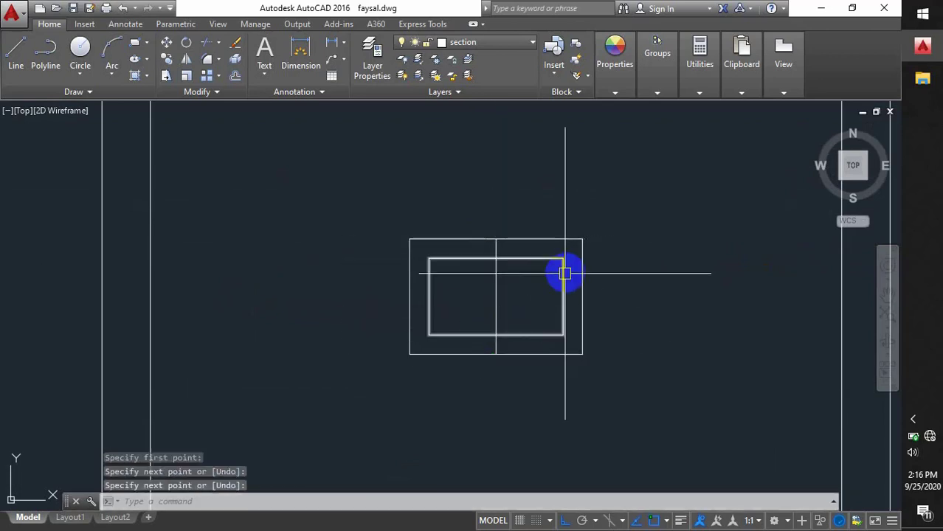
# Step: Offset the ventilator's centre line 1" to each side and erase the original centre line
pyautogui.write('o')
pyautogui.press('Return')
pyautogui.write('1')
pyautogui.press('Return')
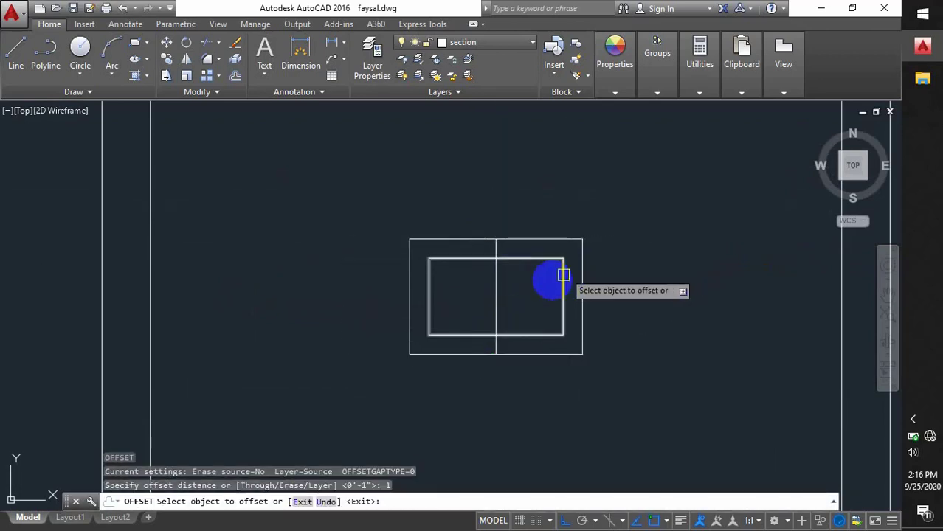
pyautogui.click(498, 296)
pyautogui.click(458, 303)
pyautogui.click(496, 303)
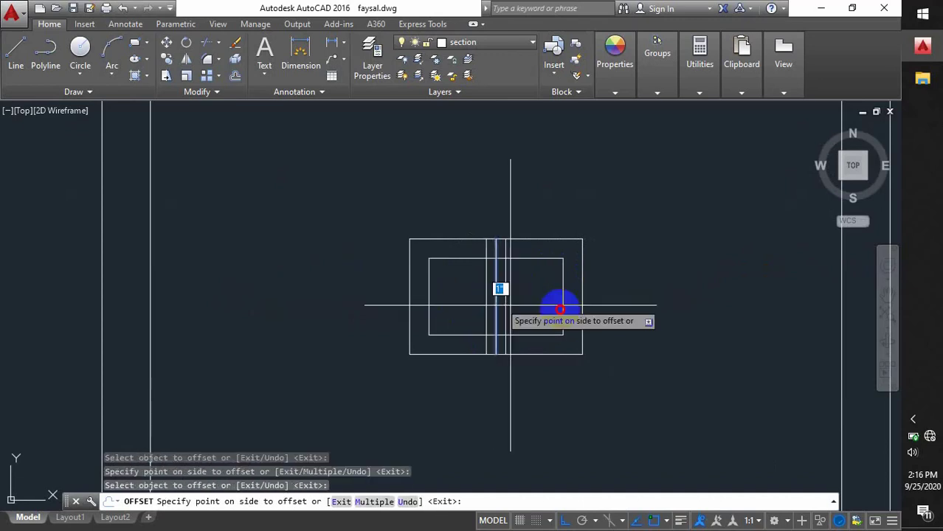
pyautogui.click(561, 308)
pyautogui.press('Escape')
pyautogui.scroll(2, 500, 304)
pyautogui.click(495, 300)
pyautogui.press('Return')
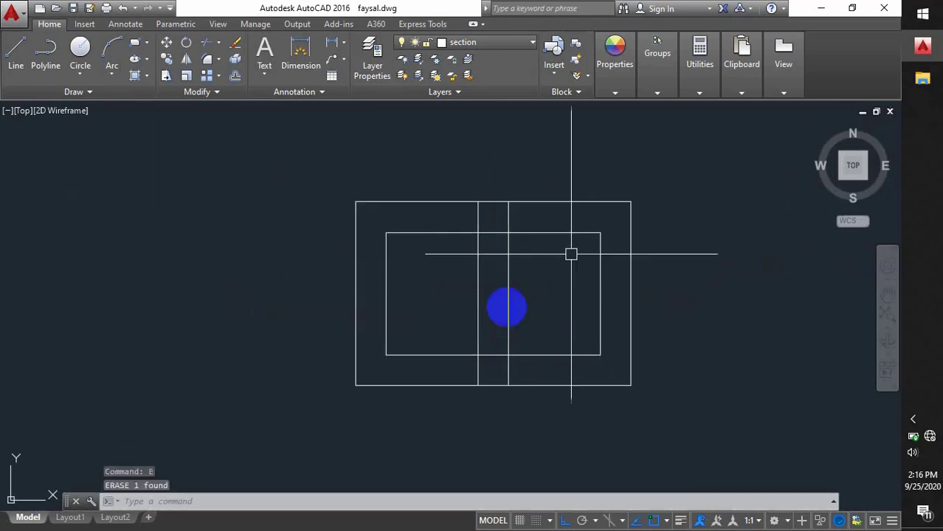
# Step: Trim the overlapping mullion and inner frame lines at the top joint of the drawing room window nearest the outer wall
pyautogui.scroll(-5, 534, 265)
pyautogui.scroll(5, 343, 291)
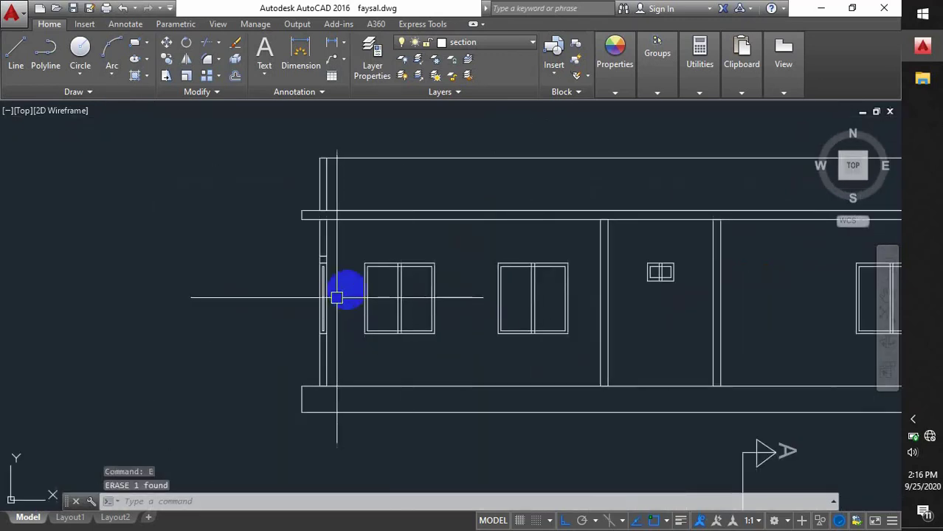
pyautogui.scroll(2, 462, 228)
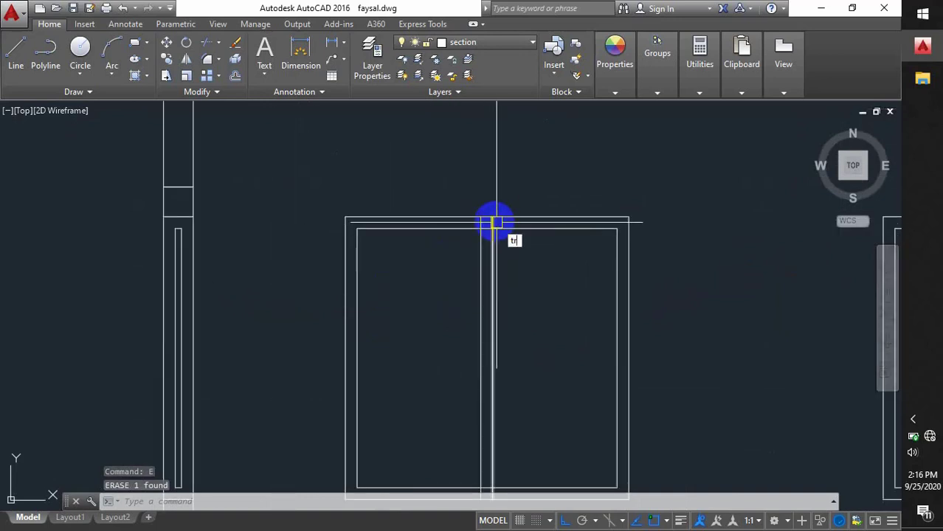
pyautogui.press('Return')
pyautogui.press('Return')
pyautogui.scroll(6, 496, 222)
pyautogui.click(499, 225)
pyautogui.click(469, 231)
pyautogui.click(465, 240)
pyautogui.click(456, 292)
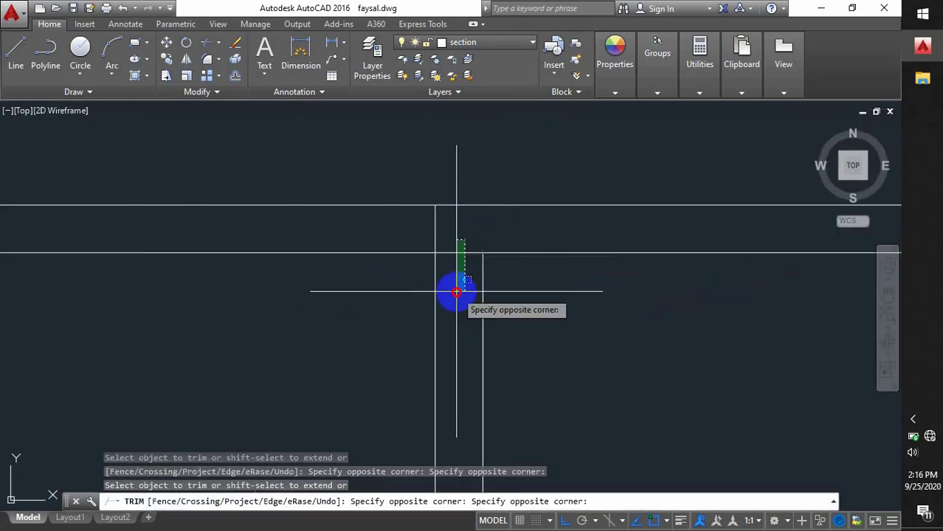
# Step: Trim the overlapping mullion and inner frame lines at the bottom joint of the same drawing room window
pyautogui.scroll(-5, 454, 243)
pyautogui.scroll(10, 451, 295)
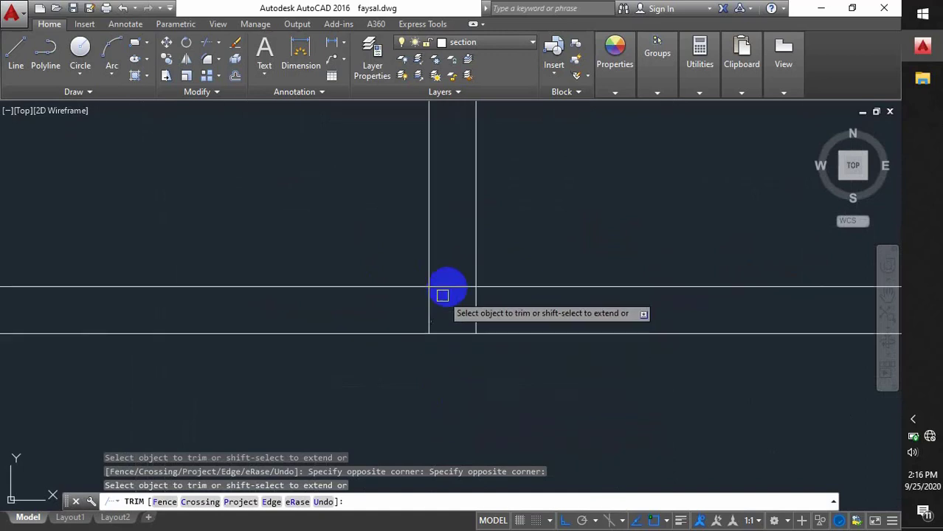
pyautogui.click(448, 287)
pyautogui.scroll(-6, 478, 317)
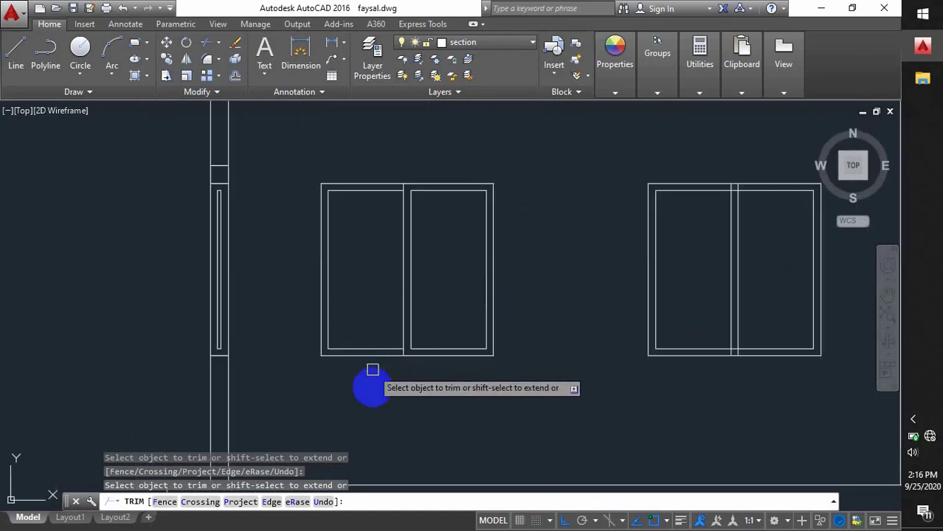
# Step: Trim the mullion and inner frame overlaps at the top and bottom joints of the second drawing room window
pyautogui.scroll(4, 556, 263)
pyautogui.scroll(4, 506, 284)
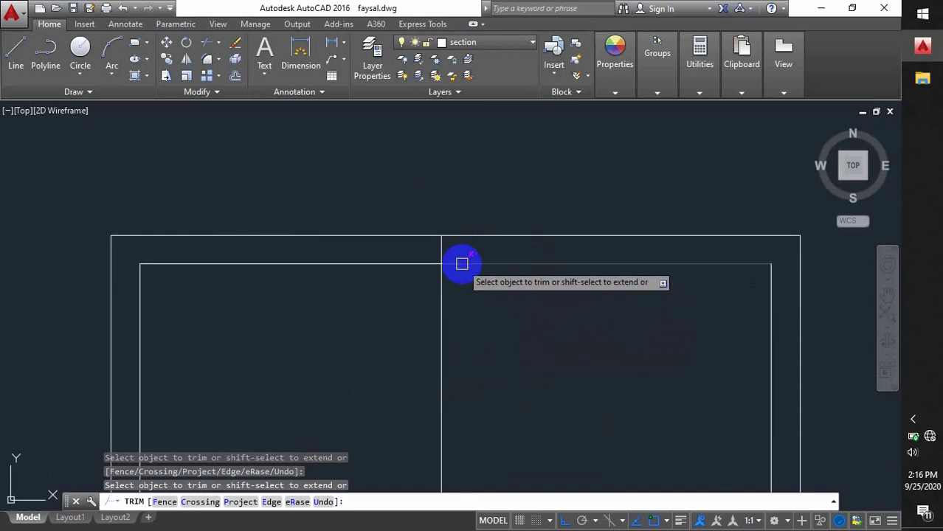
pyautogui.write('u')
pyautogui.press('Return')
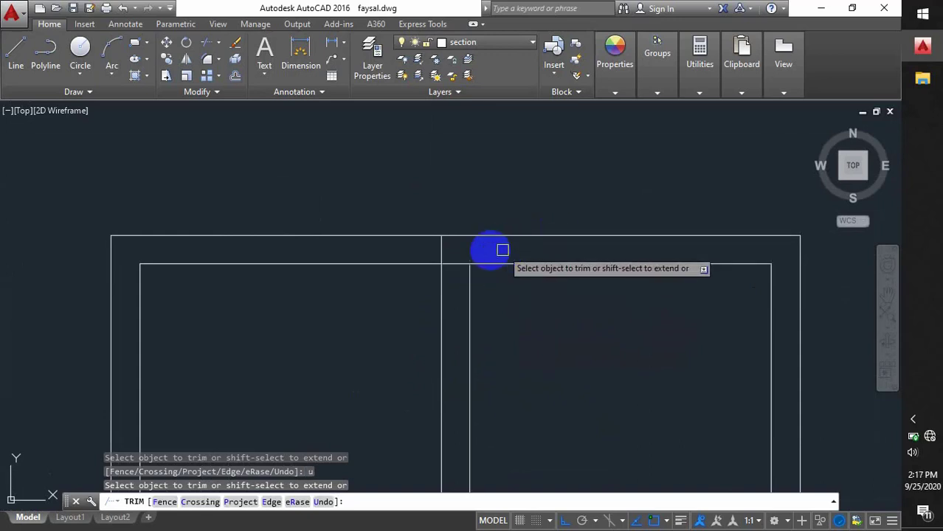
pyautogui.click(449, 264)
pyautogui.scroll(-4, 488, 351)
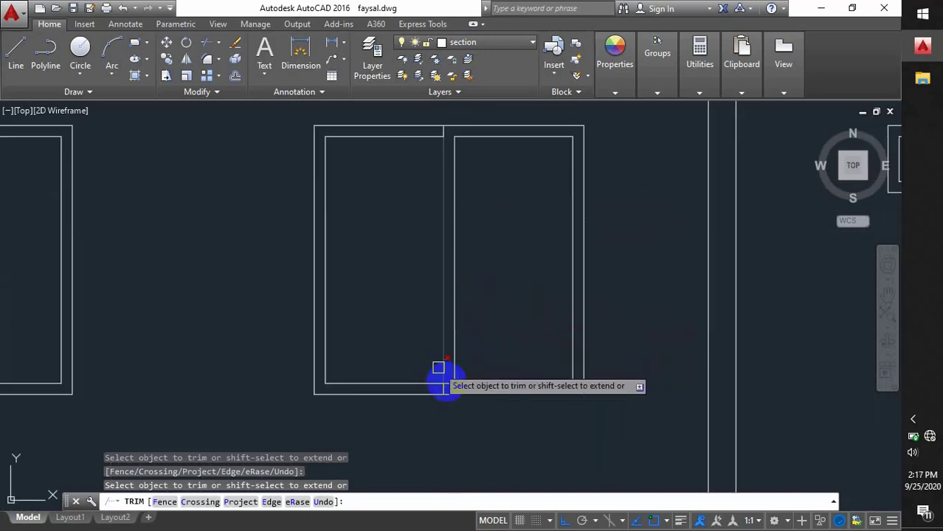
pyautogui.scroll(4, 449, 378)
pyautogui.scroll(-4, 459, 399)
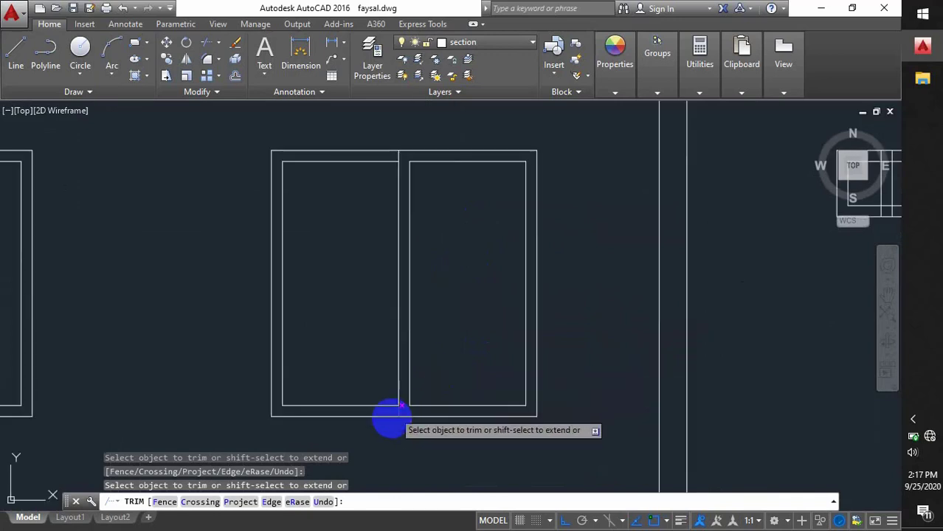
# Step: Trim the mullion and inner frame overlaps at the top and bottom joints of the Toilet 2 ventilator
pyautogui.scroll(5, 605, 277)
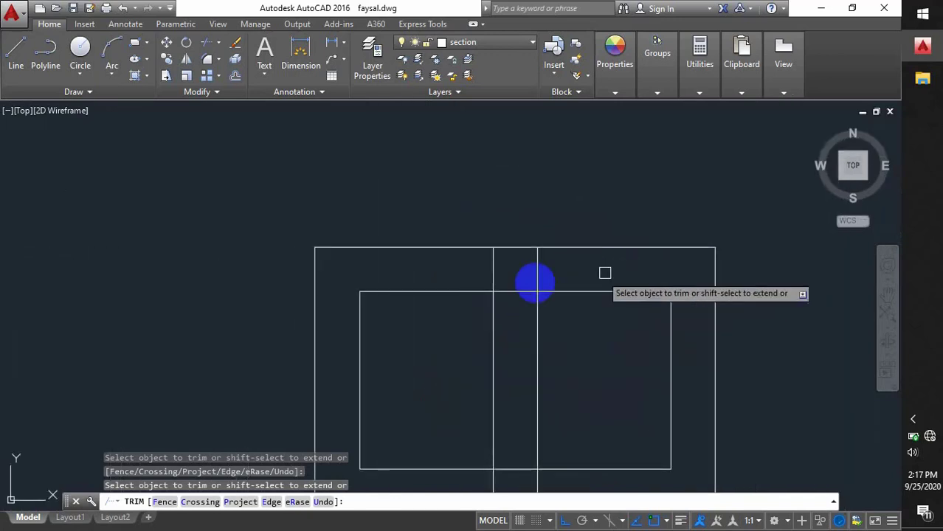
pyautogui.scroll(-2, 516, 310)
pyautogui.scroll(2, 516, 347)
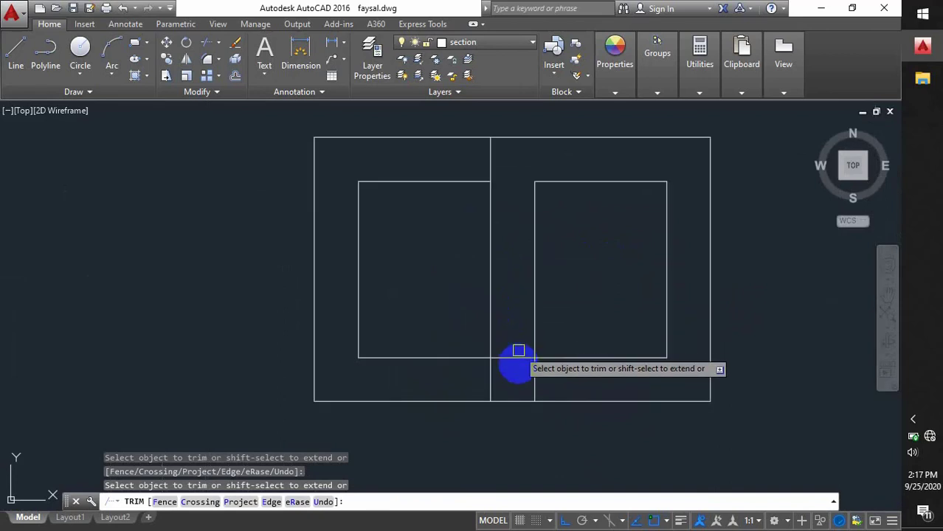
pyautogui.click(519, 364)
pyautogui.click(539, 374)
pyautogui.scroll(-4, 454, 332)
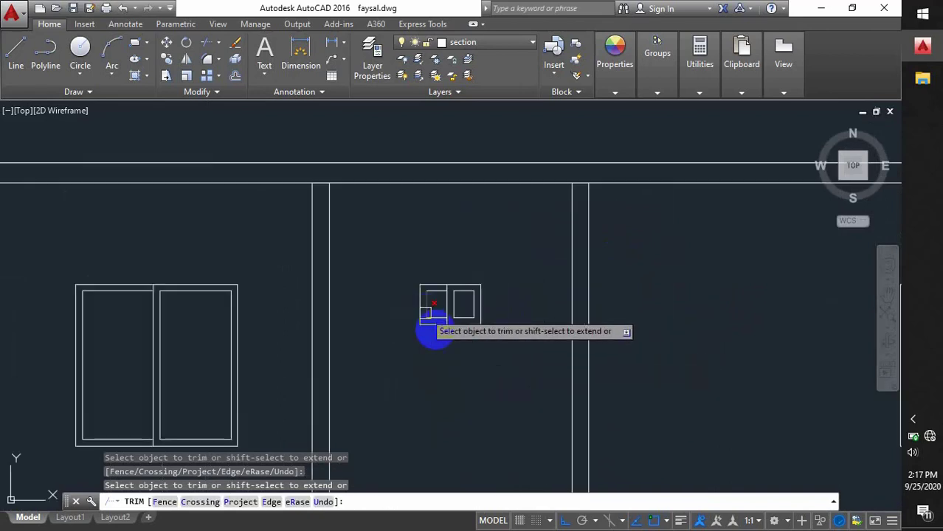
# Step: Trim the mullion and inner frame overlaps at both joints of the master bedroom window and end the trimming
pyautogui.scroll(5, 671, 295)
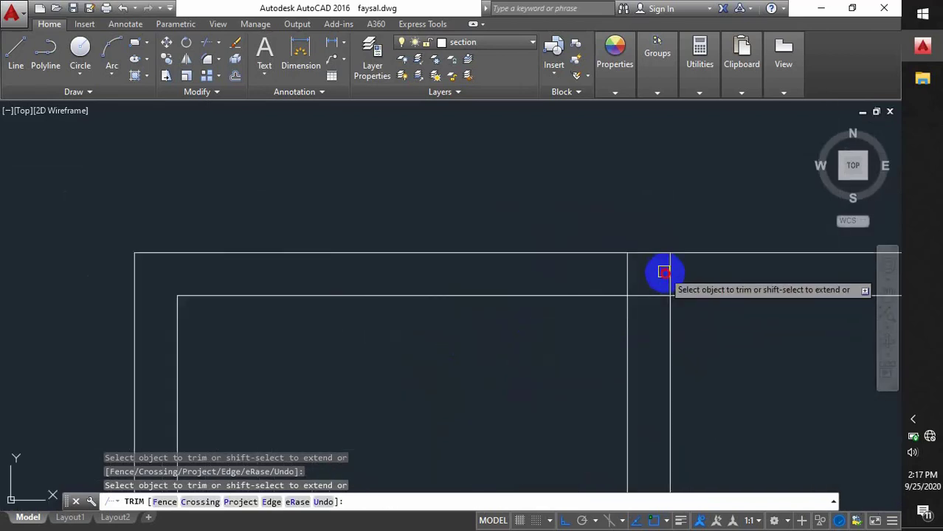
pyautogui.click(684, 272)
pyautogui.click(684, 275)
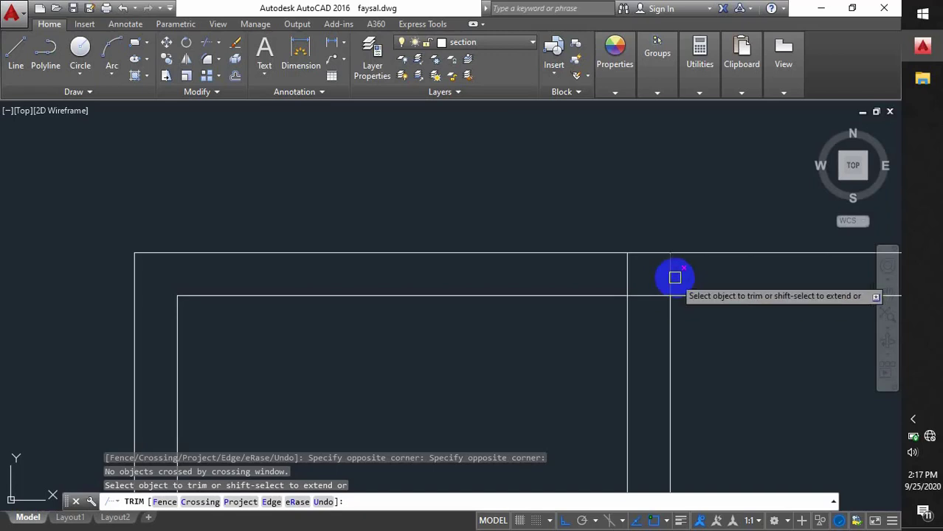
pyautogui.click(673, 279)
pyautogui.scroll(-3, 465, 192)
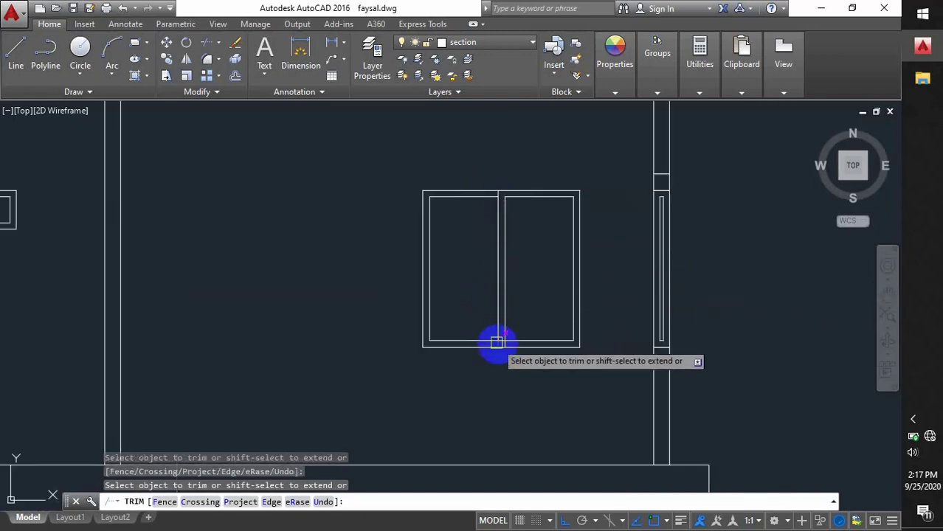
pyautogui.scroll(3, 497, 341)
pyautogui.scroll(-3, 480, 389)
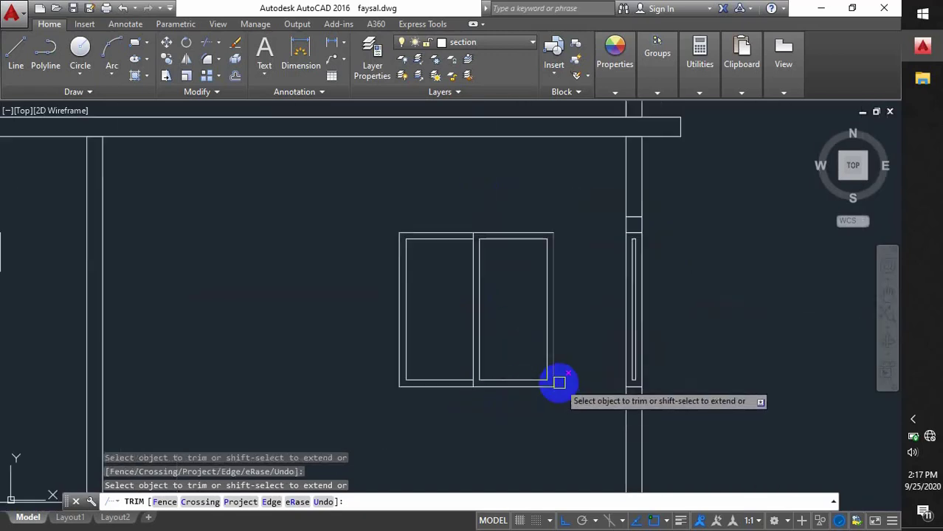
pyautogui.scroll(-3, 559, 382)
pyautogui.moveTo(457, 379); pyautogui.dragTo(519, 363, button='middle')
pyautogui.press('Escape')
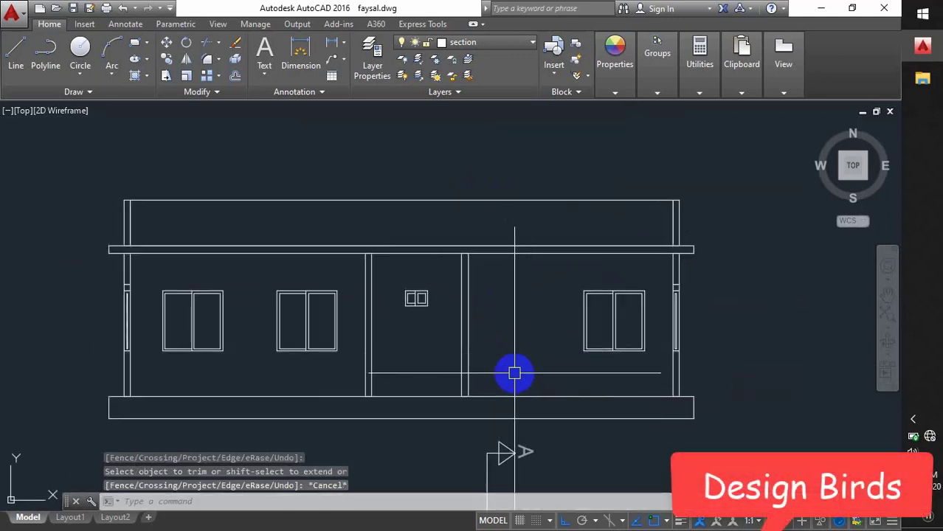
# Step: Hatch the plinth strip under the section's walls with the AR-SAND pattern
pyautogui.scroll(-5, 533, 377)
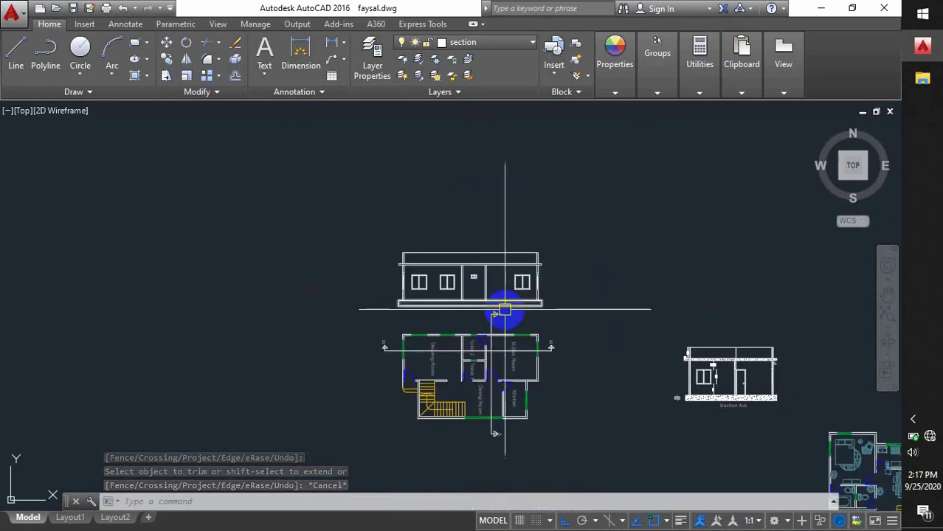
pyautogui.scroll(2, 504, 310)
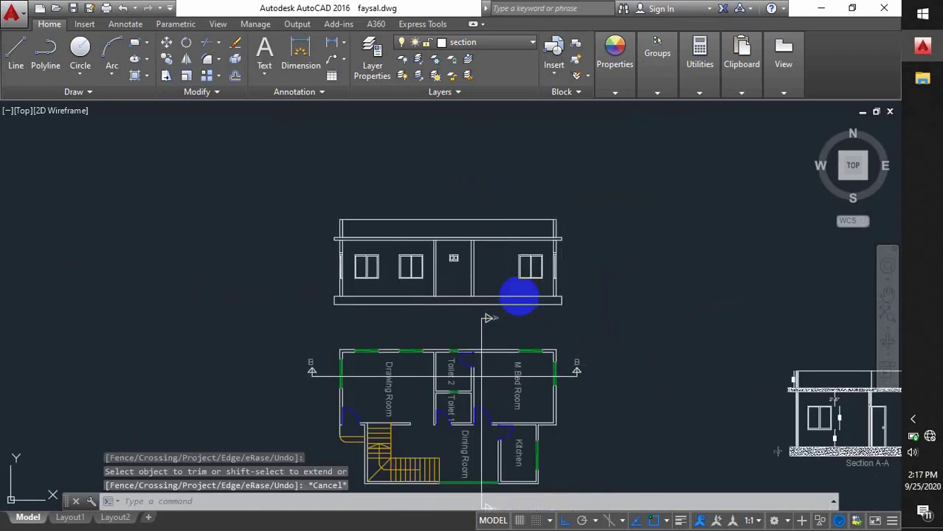
pyautogui.write('h')
pyautogui.press('Return')
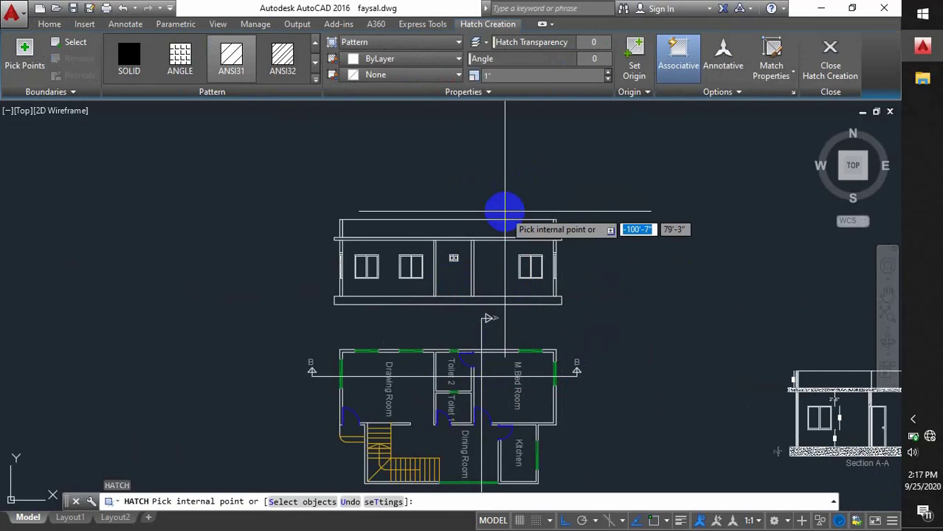
pyautogui.click(315, 76)
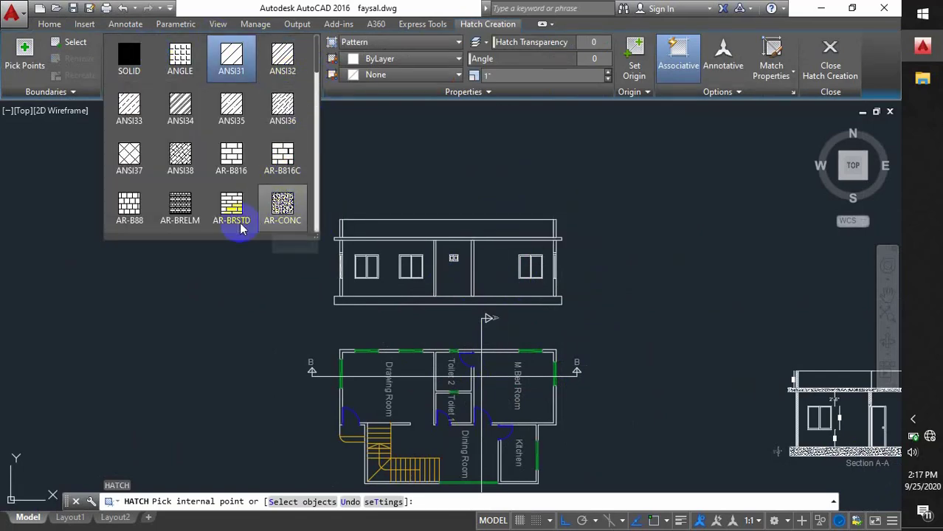
pyautogui.scroll(-2, 229, 175)
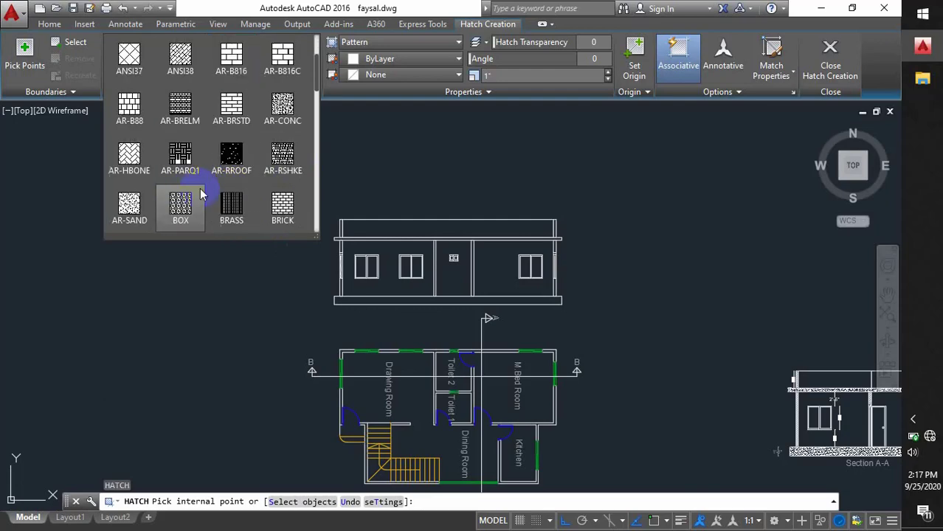
pyautogui.click(144, 214)
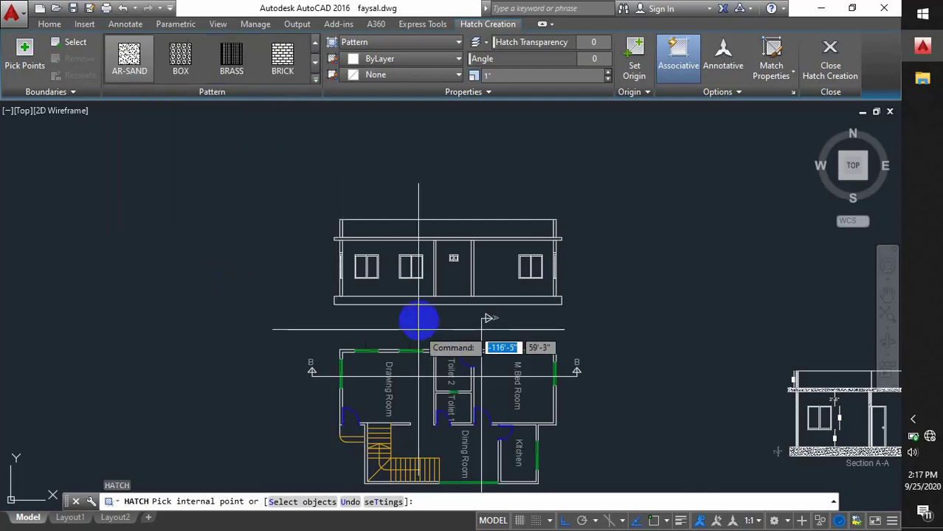
pyautogui.scroll(4, 428, 310)
pyautogui.click(432, 295)
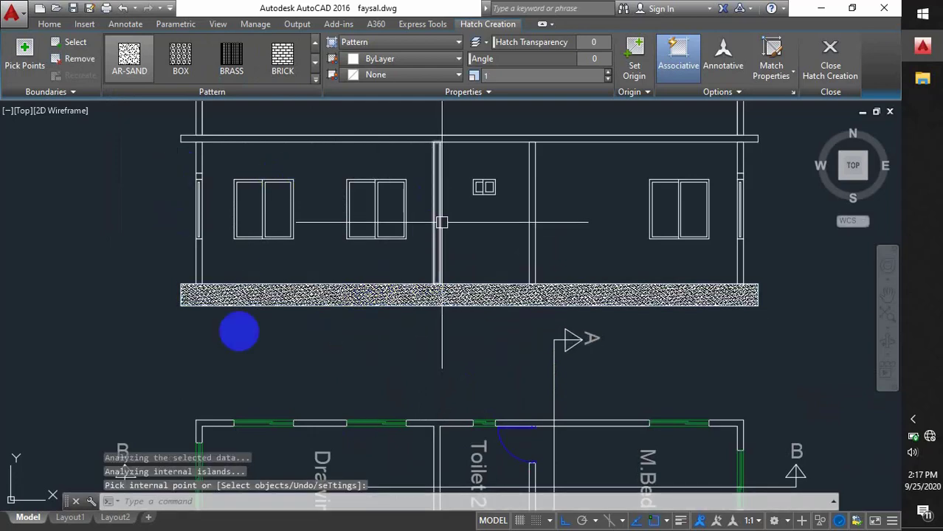
pyautogui.press('Return')
# Step: Start an ANSI34 hatch and fill the drawing room's outer wall segment between the plinth and the window sill
pyautogui.scroll(-3, 491, 371)
pyautogui.scroll(3, 447, 358)
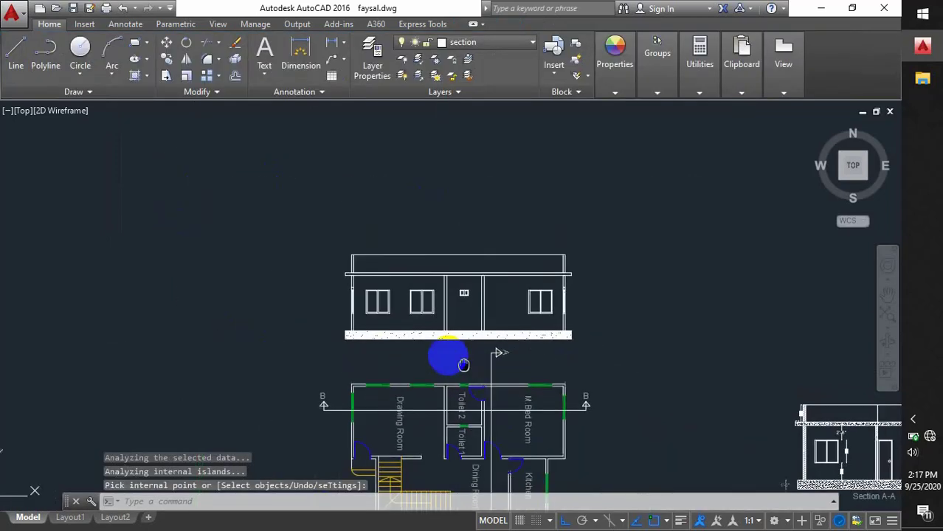
pyautogui.scroll(2, 434, 337)
pyautogui.scroll(-2, 285, 333)
pyautogui.scroll(4, 390, 371)
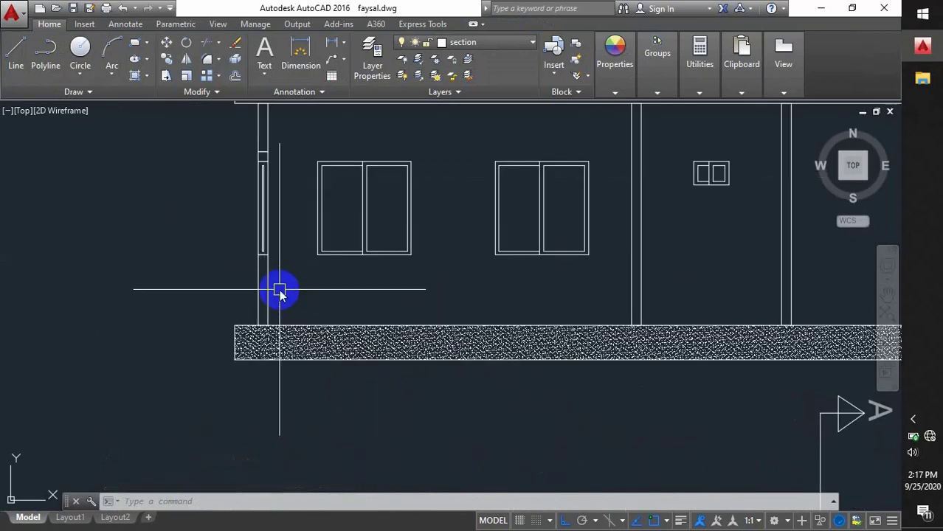
pyautogui.write('h')
pyautogui.press('Return')
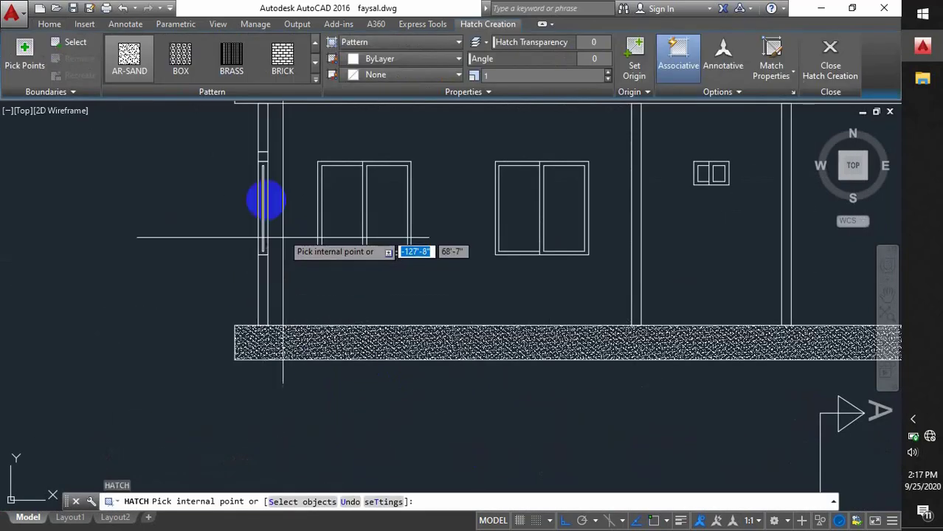
pyautogui.click(315, 80)
pyautogui.scroll(5, 236, 140)
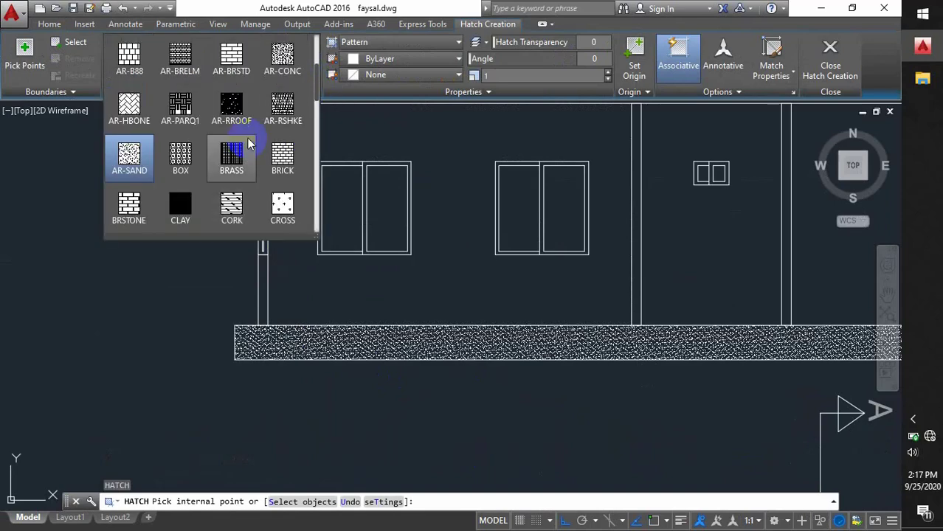
pyautogui.click(183, 65)
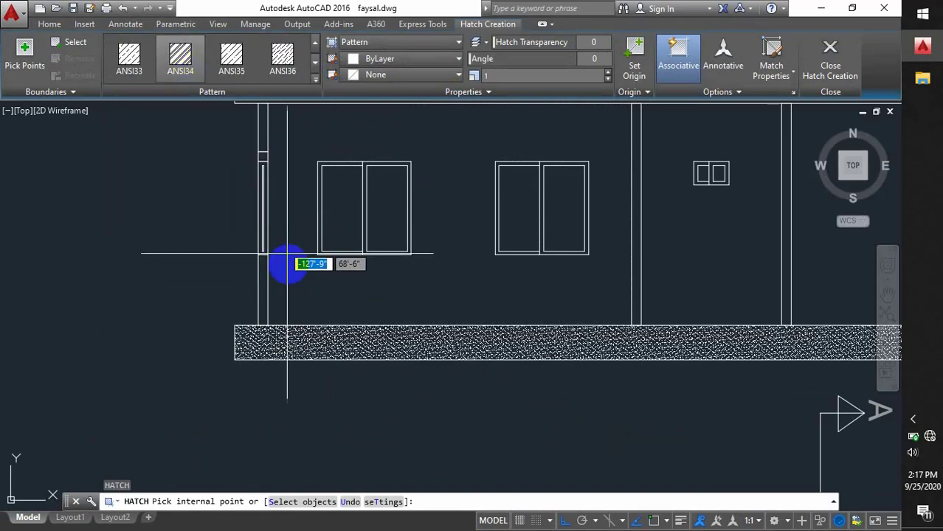
pyautogui.scroll(2, 258, 279)
pyautogui.click(262, 282)
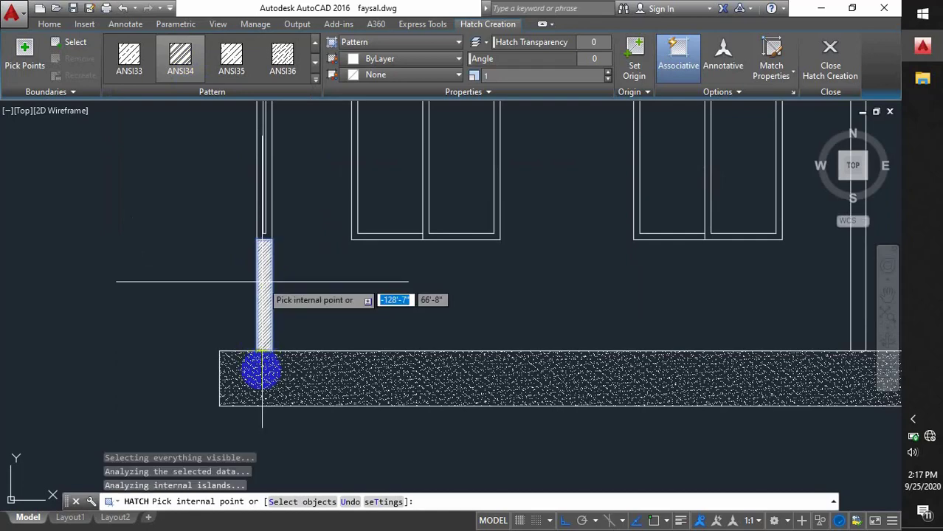
# Step: Add the drawing room's outer wall segment above the lintel and the parapet above it to the ANSI34 hatch
pyautogui.scroll(-3, 262, 365)
pyautogui.scroll(2, 235, 247)
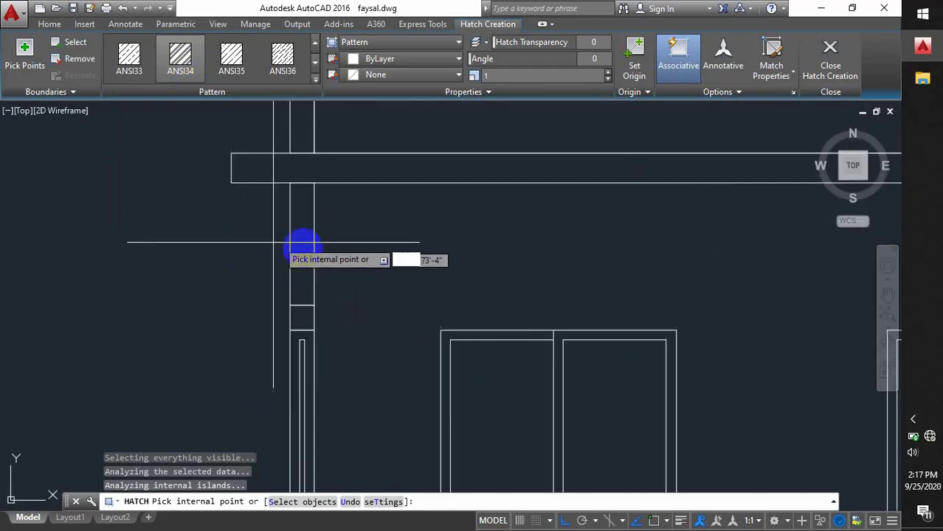
pyautogui.moveTo(288, 256); pyautogui.dragTo(292, 375, button='middle')
pyautogui.scroll(4, 295, 283)
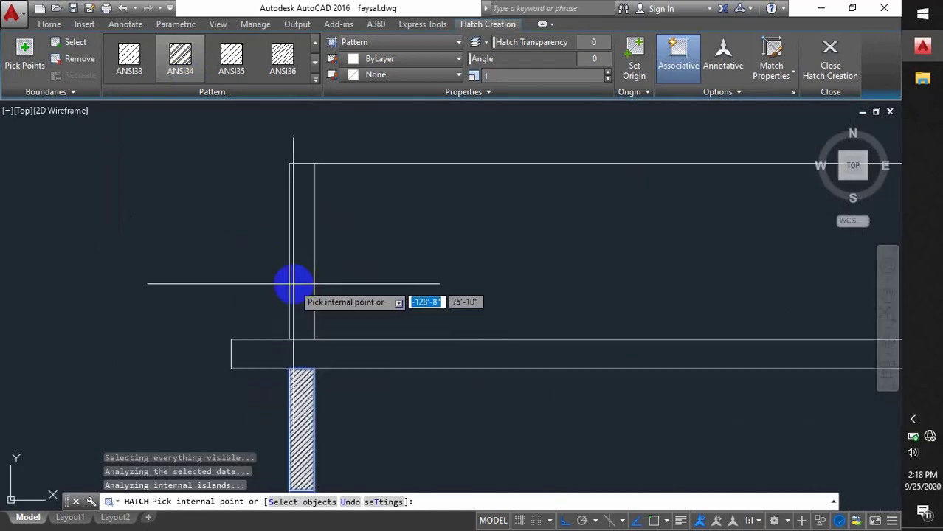
pyautogui.click(299, 289)
pyautogui.scroll(-4, 140, 297)
# Step: Add the parapet on the master bedroom side and the outer wall segment between its slab and lintel to the hatch
pyautogui.moveTo(410, 305); pyautogui.dragTo(9, 286, button='middle')
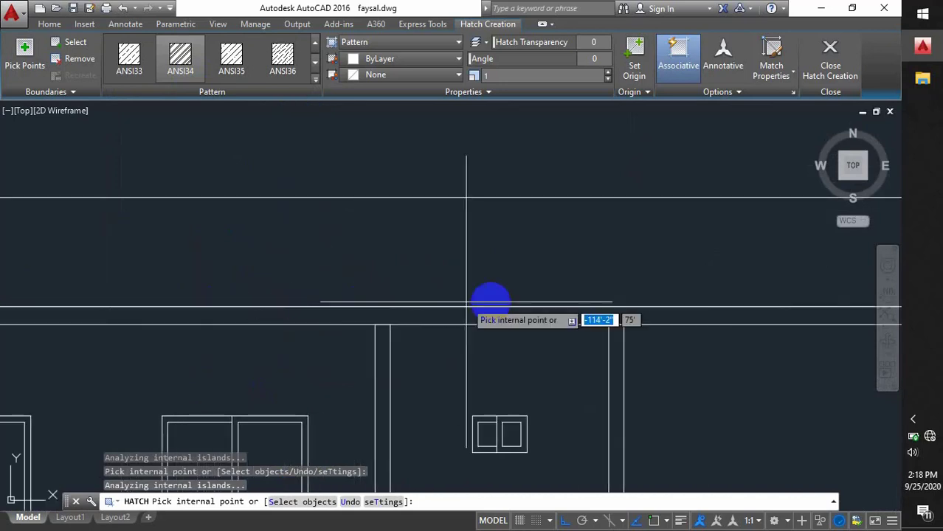
pyautogui.moveTo(514, 303); pyautogui.dragTo(246, 302, button='middle')
pyautogui.scroll(2, 622, 271)
pyautogui.click(629, 260)
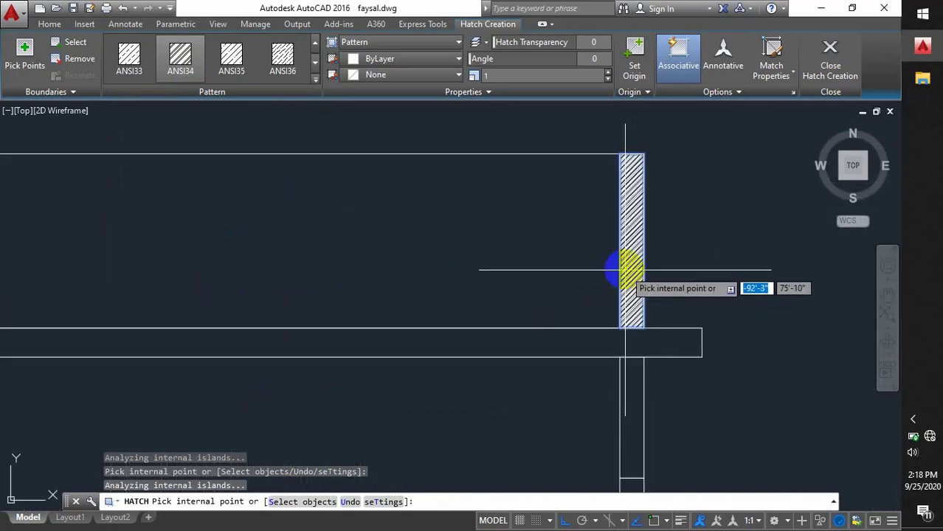
pyautogui.scroll(-2, 623, 289)
pyautogui.moveTo(623, 289); pyautogui.dragTo(621, 257, button='middle')
pyautogui.scroll(3, 625, 283)
pyautogui.click(637, 284)
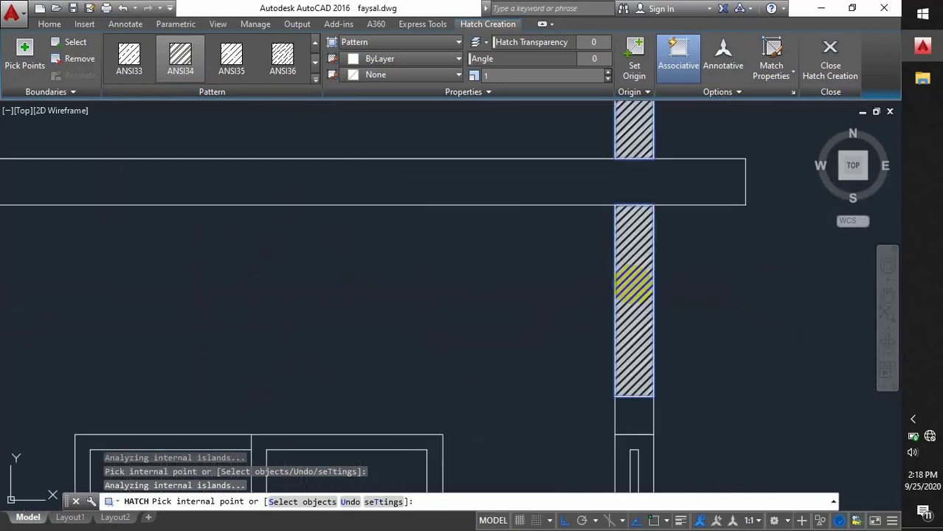
# Step: Add the master bedroom's outer wall segment between the plinth and the window sill to the ANSI34 hatch
pyautogui.scroll(-2, 654, 226)
pyautogui.moveTo(655, 325); pyautogui.dragTo(630, 177, button='middle')
pyautogui.moveTo(629, 346); pyautogui.dragTo(580, 205, button='middle')
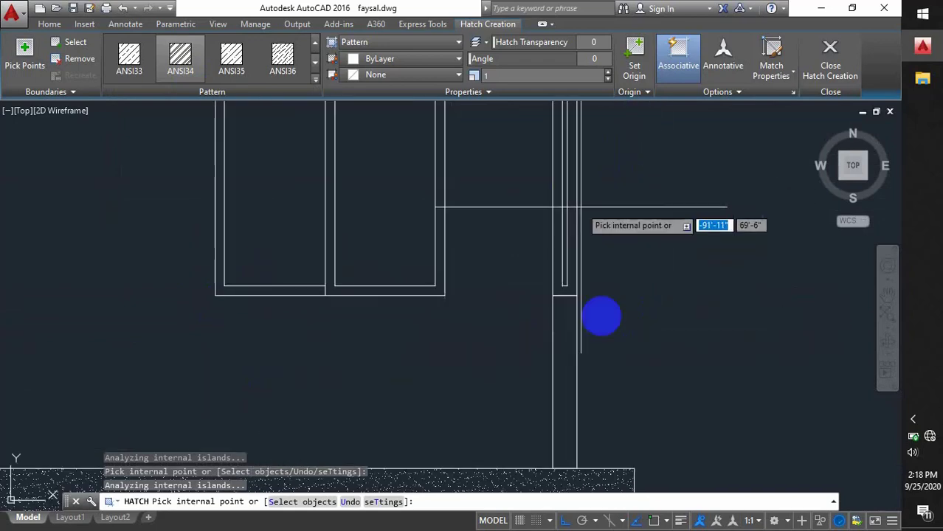
pyautogui.scroll(2, 575, 394)
pyautogui.click(553, 389)
pyautogui.scroll(-4, 588, 350)
pyautogui.scroll(-3, 388, 312)
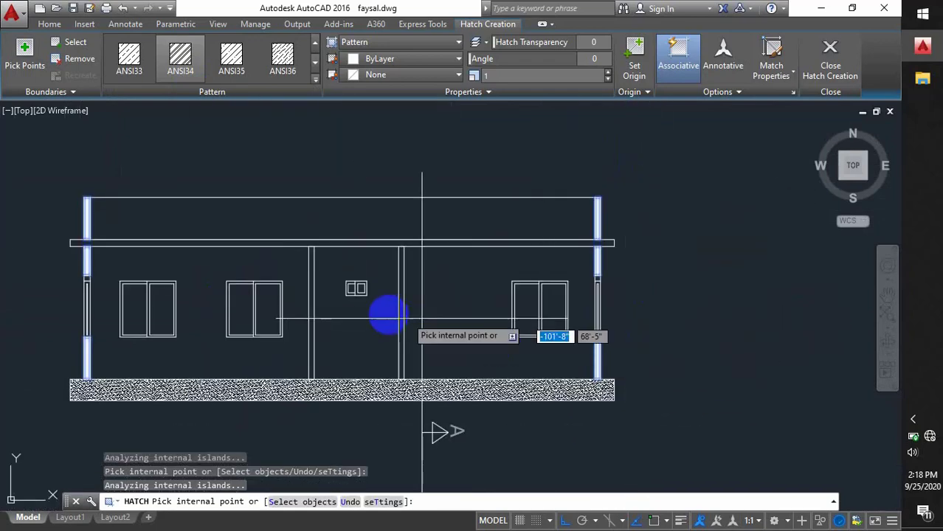
# Step: Add the two inner walls on either side of the toilet to the ANSI34 hatch and finish it
pyautogui.scroll(5, 390, 238)
pyautogui.scroll(-2, 447, 310)
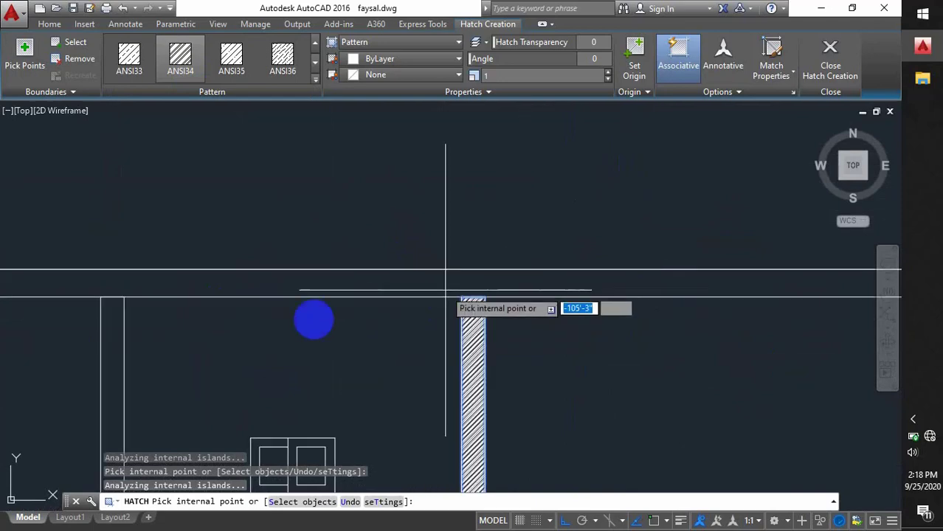
pyautogui.click(111, 326)
pyautogui.scroll(-2, 396, 210)
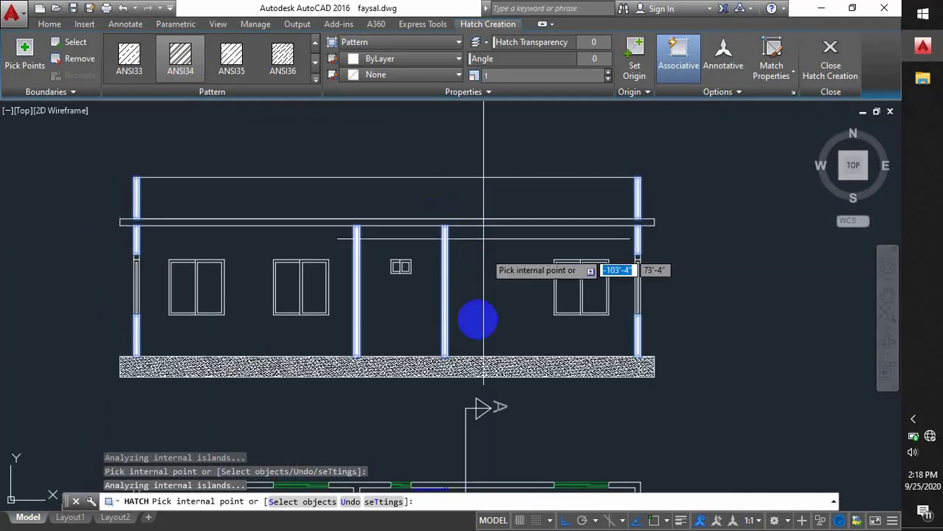
pyautogui.click(467, 348)
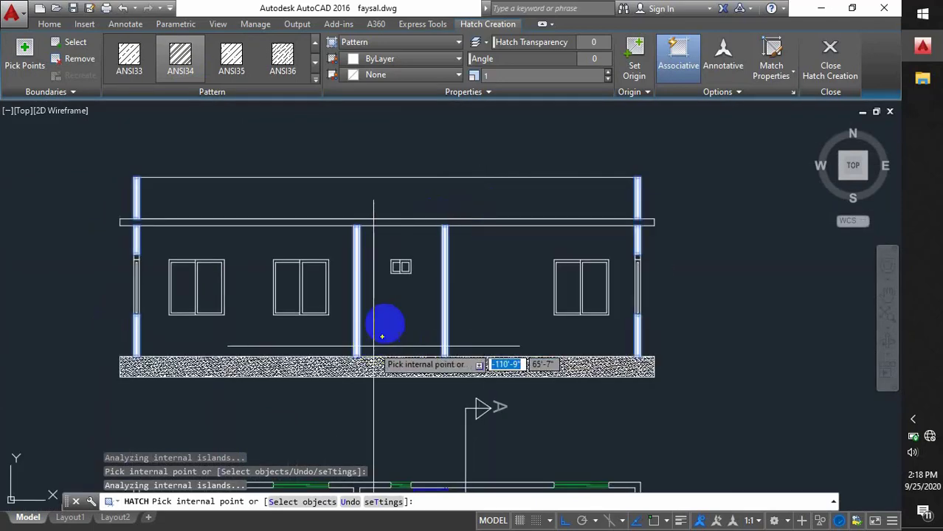
pyautogui.press('Return')
# Step: Set the scale of the section walls' ANSI34 hatch to 5 and finish editing it
pyautogui.scroll(10, 363, 319)
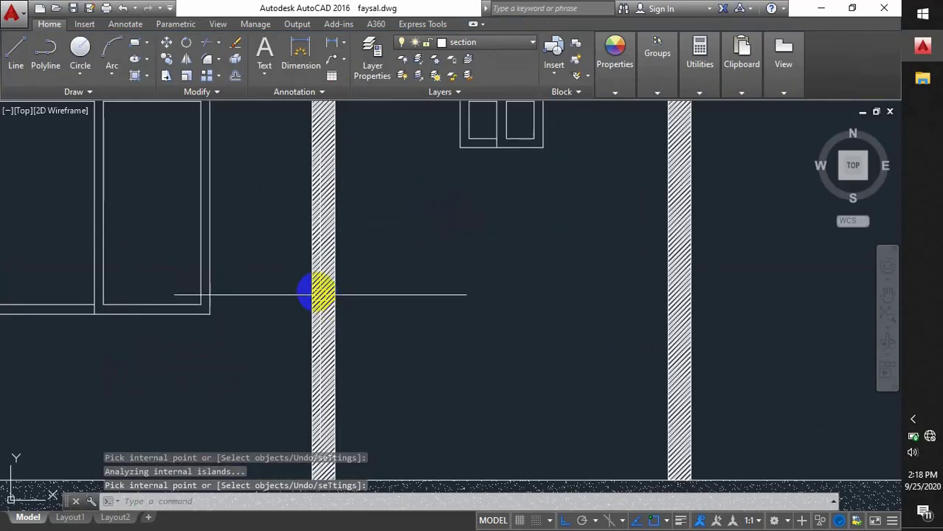
pyautogui.scroll(2, 321, 256)
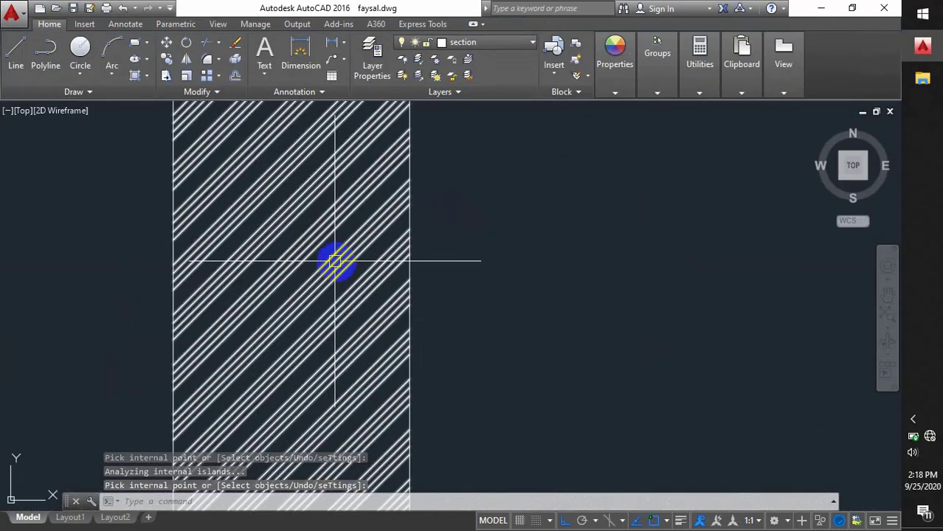
pyautogui.scroll(-12, 336, 263)
pyautogui.scroll(-3, 324, 225)
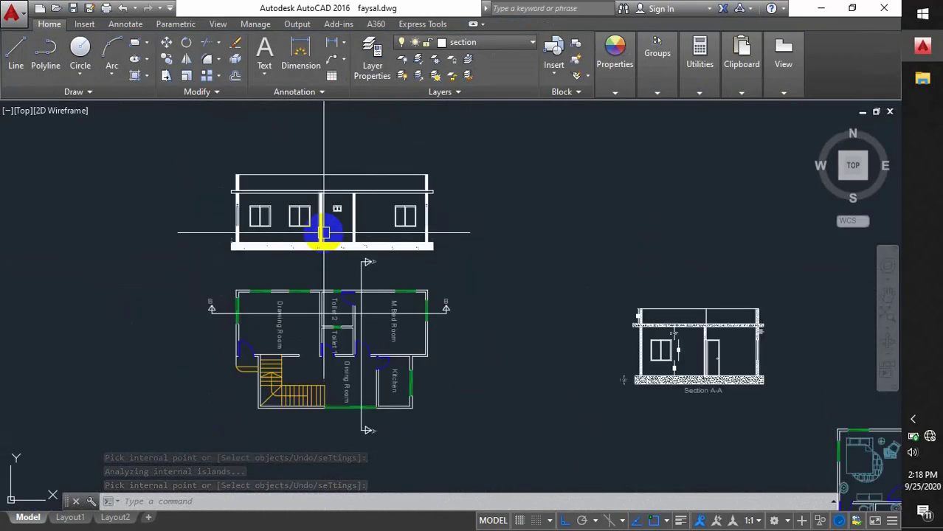
pyautogui.scroll(10, 650, 362)
pyautogui.scroll(-10, 690, 361)
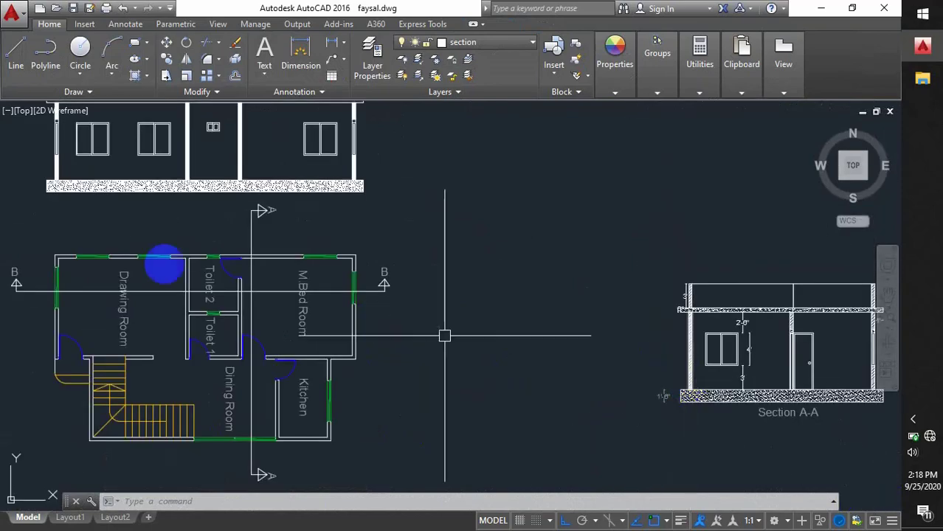
pyautogui.scroll(12, 400, 316)
pyautogui.scroll(2, 181, 296)
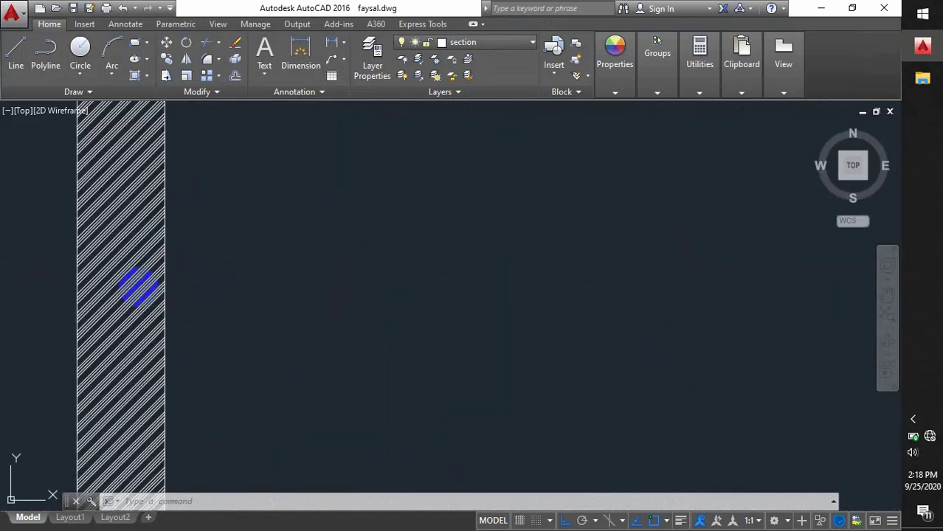
pyautogui.click(139, 286)
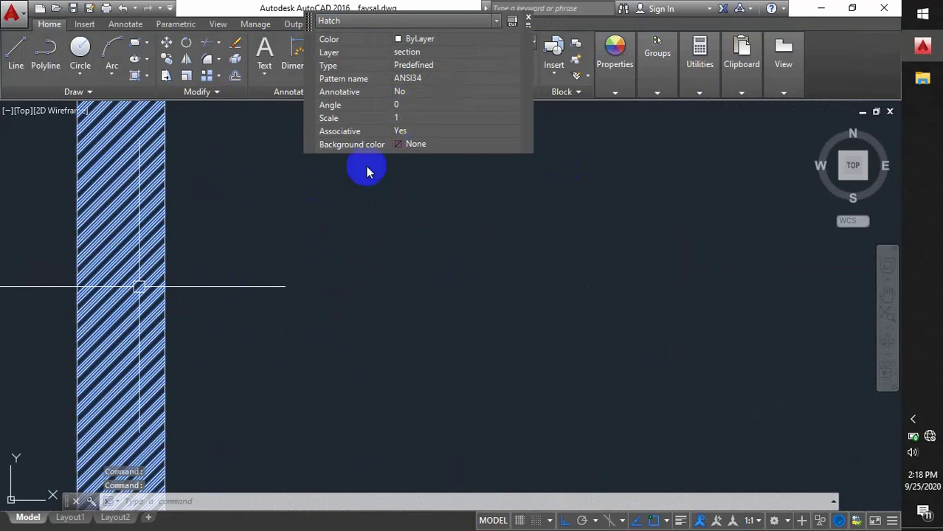
pyautogui.click(528, 19)
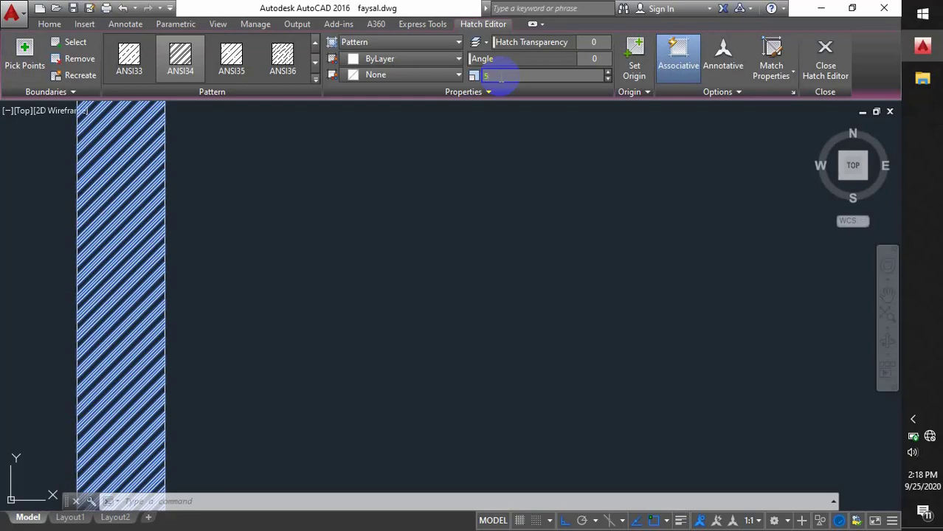
pyautogui.scroll(-4, 518, 219)
pyautogui.moveTo(518, 219)
pyautogui.mouseDown(button='middle')
pyautogui.moveTo(600, 415)
pyautogui.moveTo(631, 397)
pyautogui.mouseUp(button='middle')
pyautogui.click(825, 62)
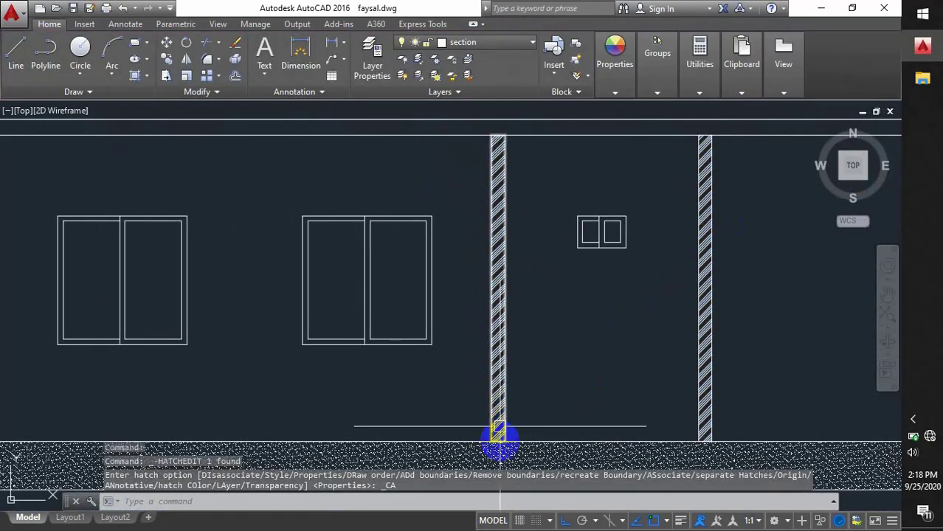
# Step: Start a hatch with the AR-CONC pattern and fill the roof slab across the section
pyautogui.scroll(-2, 498, 440)
pyautogui.scroll(1, 421, 420)
pyautogui.moveTo(523, 392)
pyautogui.mouseDown(button='middle')
pyautogui.moveTo(348, 358)
pyautogui.moveTo(431, 332)
pyautogui.mouseUp(button='middle')
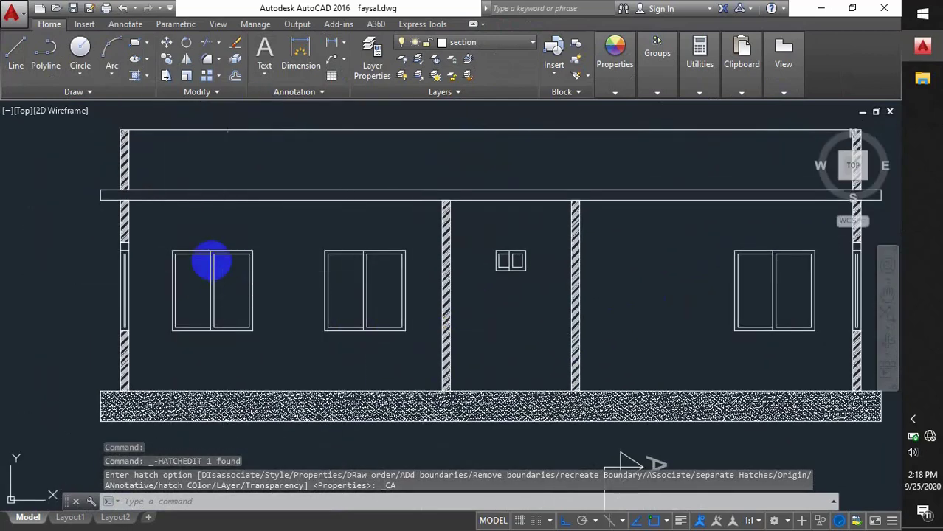
pyautogui.write('h')
pyautogui.press('Return')
pyautogui.scroll(3, 200, 195)
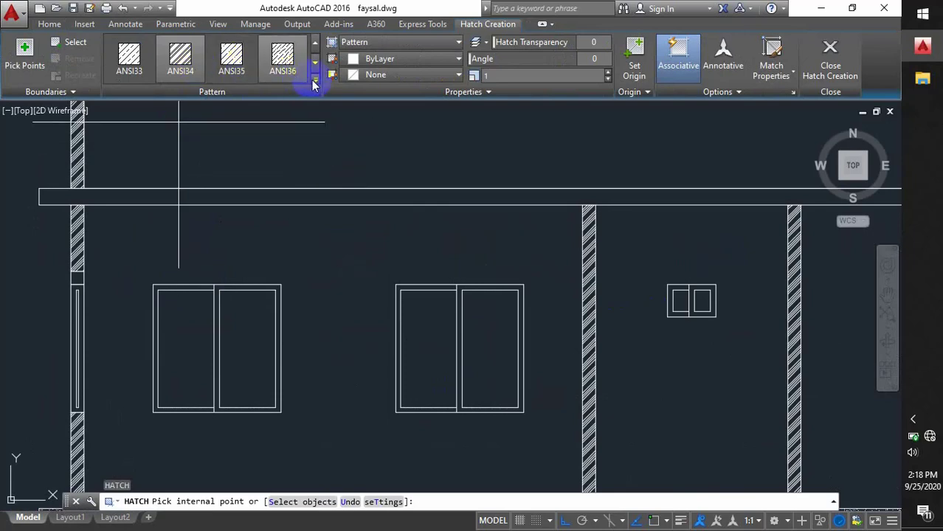
pyautogui.click(315, 78)
pyautogui.click(284, 168)
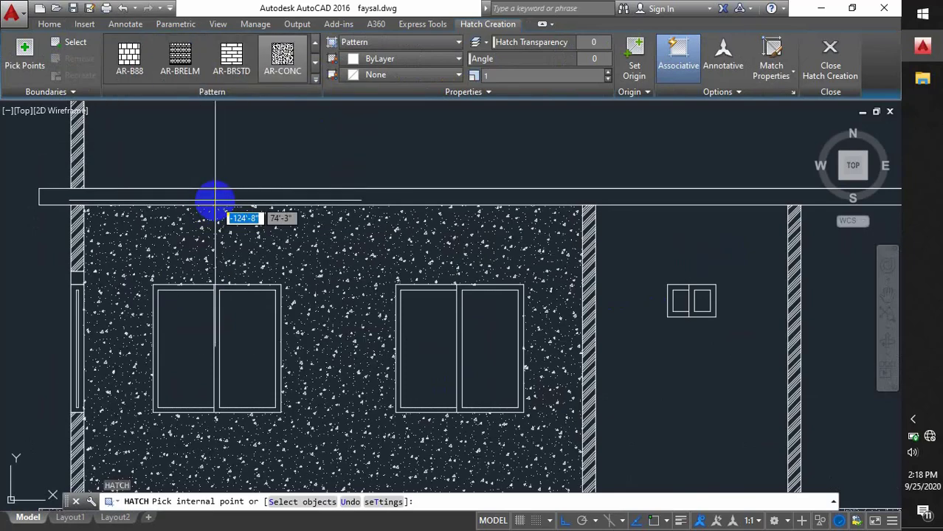
pyautogui.click(216, 198)
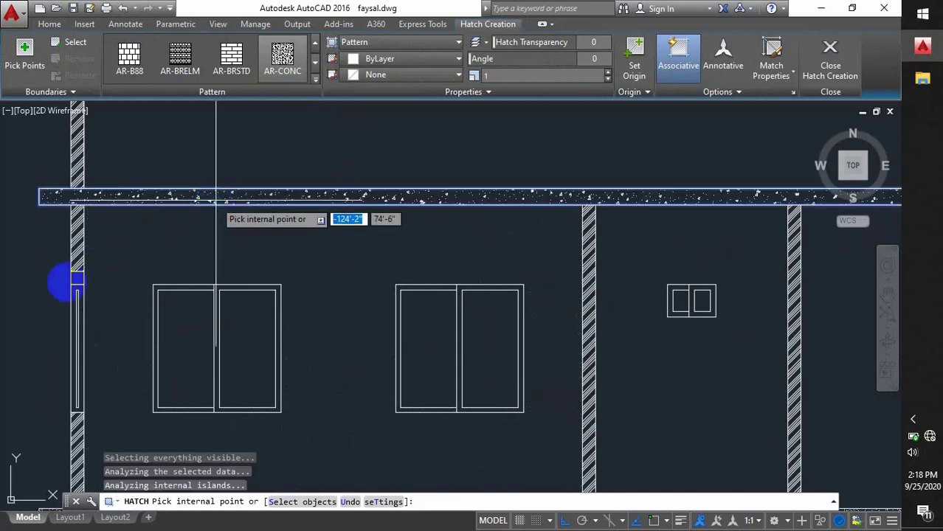
# Step: Add the lintels above the cut windows in both outer walls to the AR-CONC hatch and finish it
pyautogui.scroll(4, 78, 279)
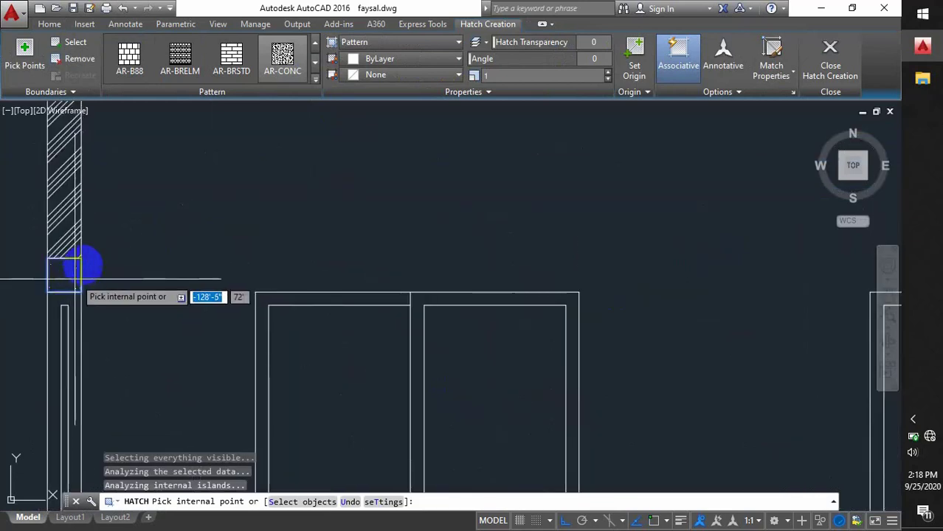
pyautogui.scroll(-5, 148, 276)
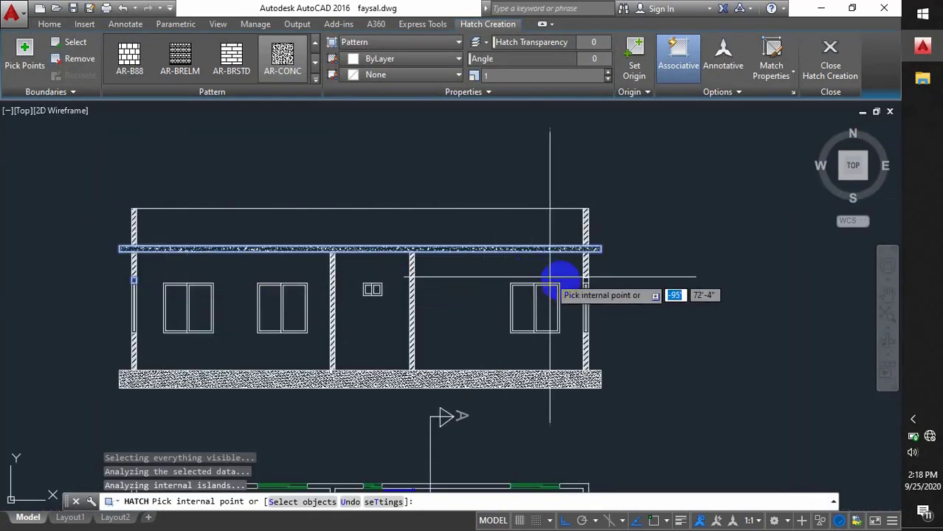
pyautogui.scroll(5, 580, 279)
pyautogui.scroll(-6, 420, 299)
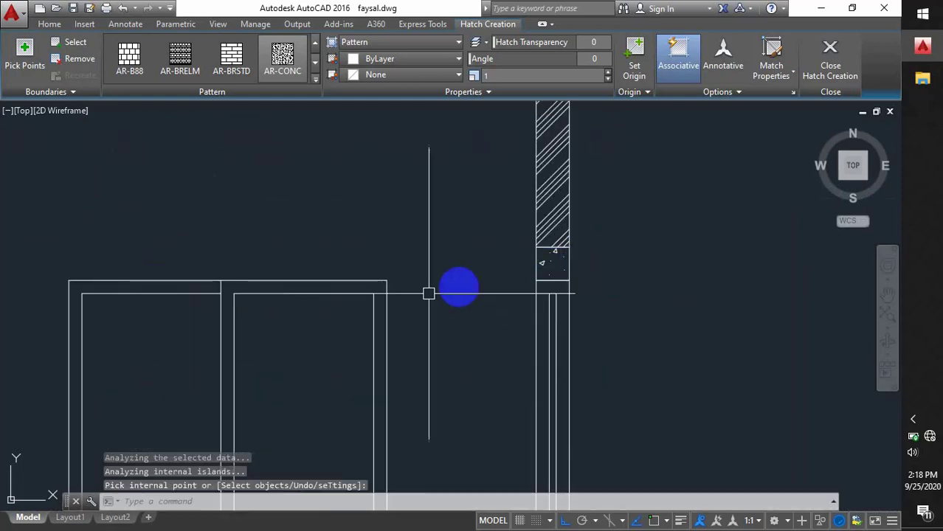
pyautogui.press('Return')
pyautogui.scroll(-6, 435, 326)
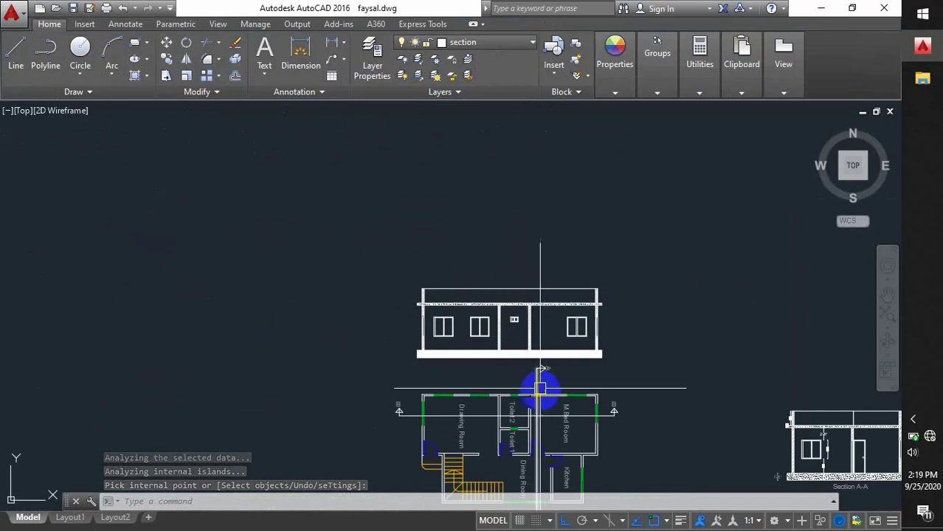
# Step: Hatch the drawing room, toilet and master bedroom wall faces between plinth and slab with the AR-BRSTD pattern
pyautogui.moveTo(536, 383); pyautogui.dragTo(467, 350, button='middle')
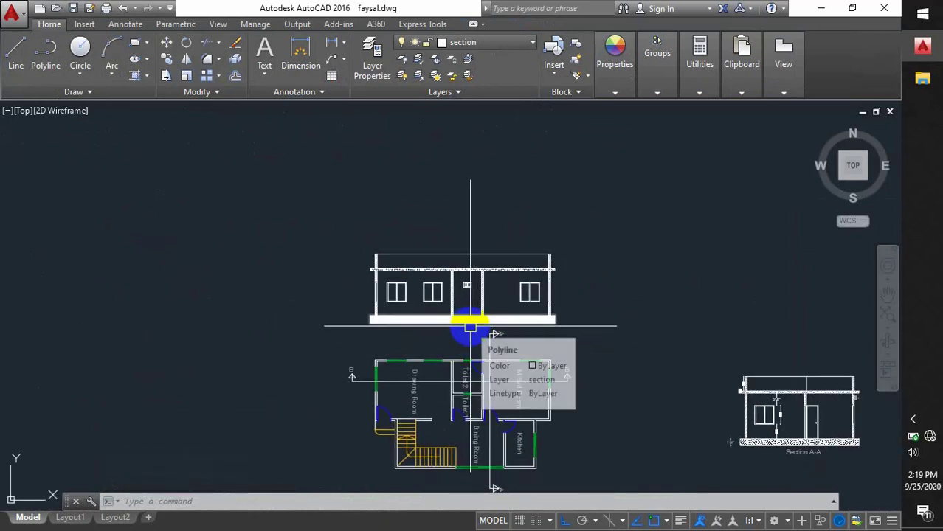
pyautogui.scroll(6, 470, 325)
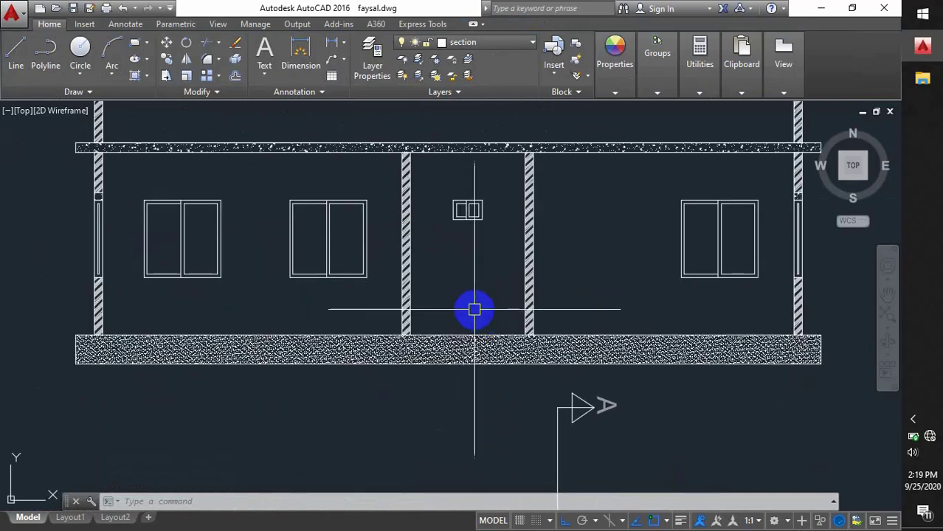
pyautogui.moveTo(479, 306); pyautogui.dragTo(460, 318, button='middle')
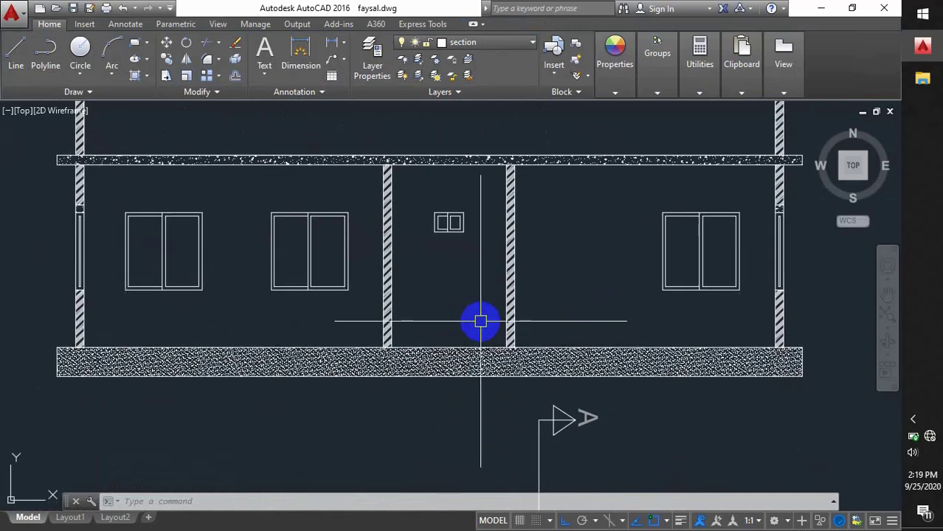
pyautogui.write('h')
pyautogui.press('Return')
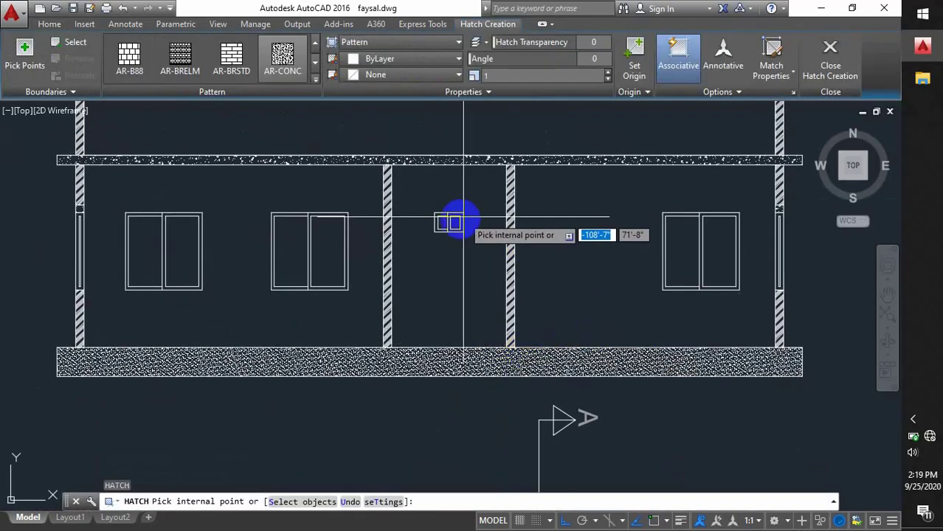
pyautogui.click(315, 78)
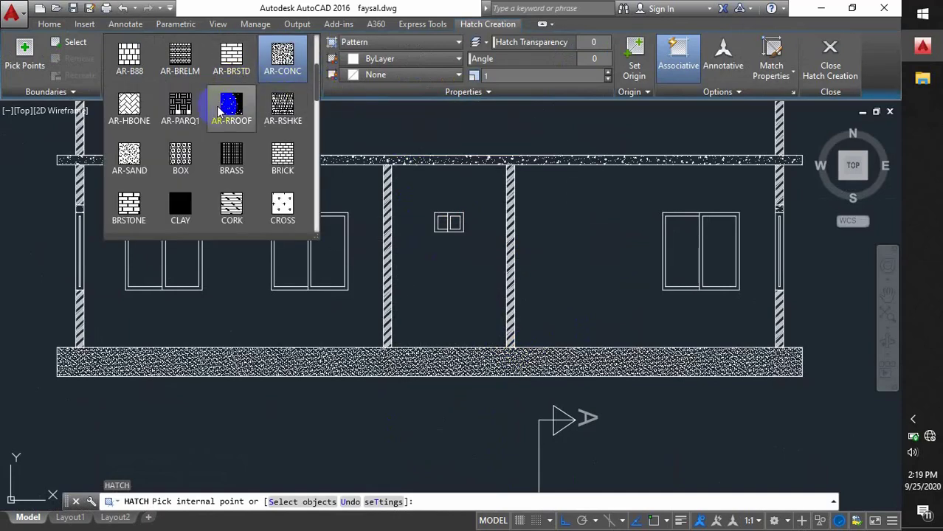
pyautogui.click(225, 62)
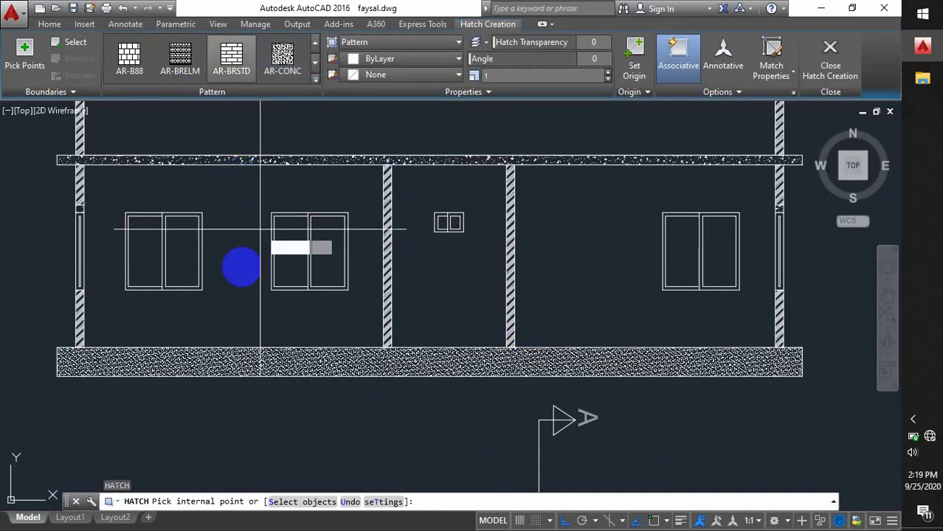
pyautogui.click(273, 289)
pyautogui.click(430, 295)
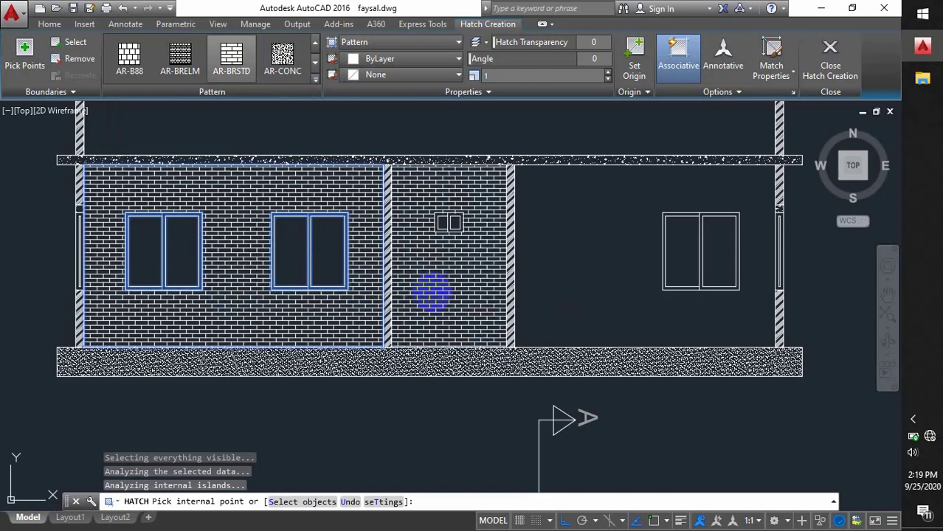
pyautogui.click(583, 295)
pyautogui.moveTo(565, 285); pyautogui.dragTo(520, 347, button='middle')
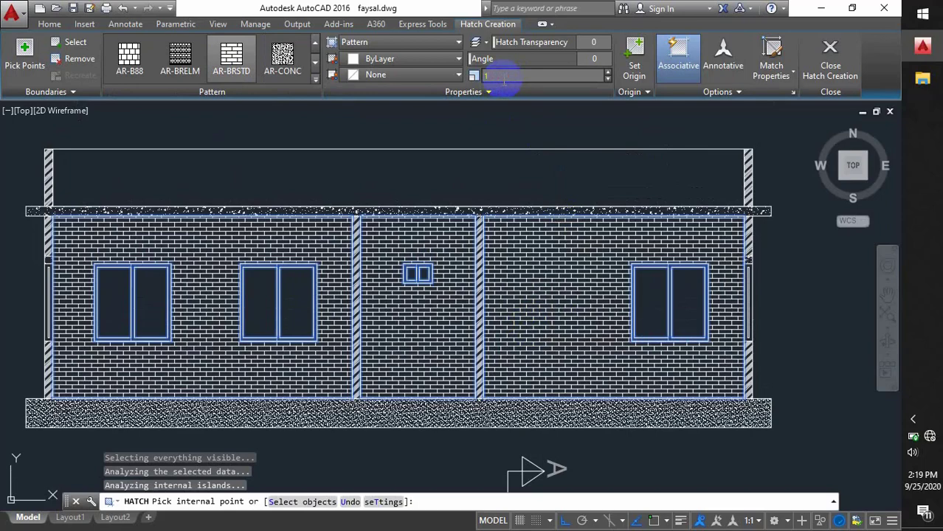
pyautogui.press('Escape')
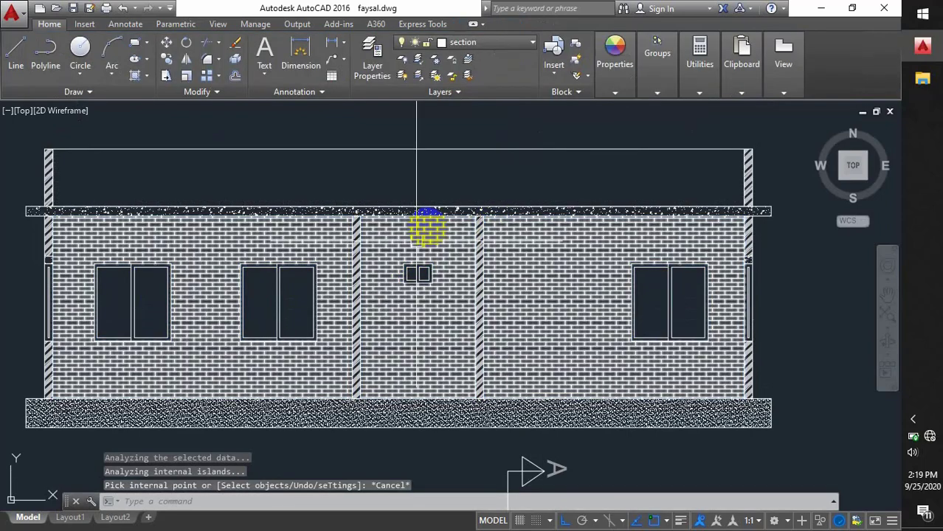
# Step: Hatch the parapet wall face above the roof slab with the AR-BRSTD pattern
pyautogui.moveTo(421, 268); pyautogui.dragTo(431, 311, button='middle')
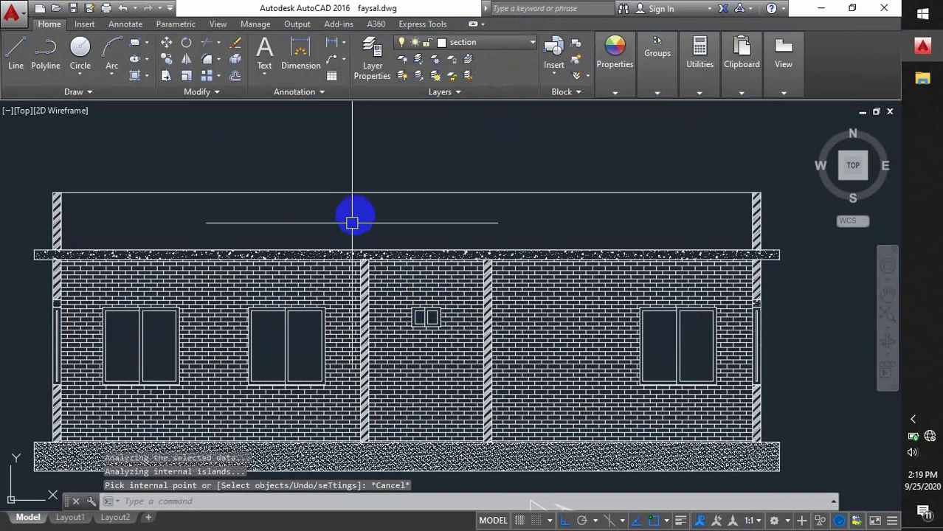
pyautogui.press('Return')
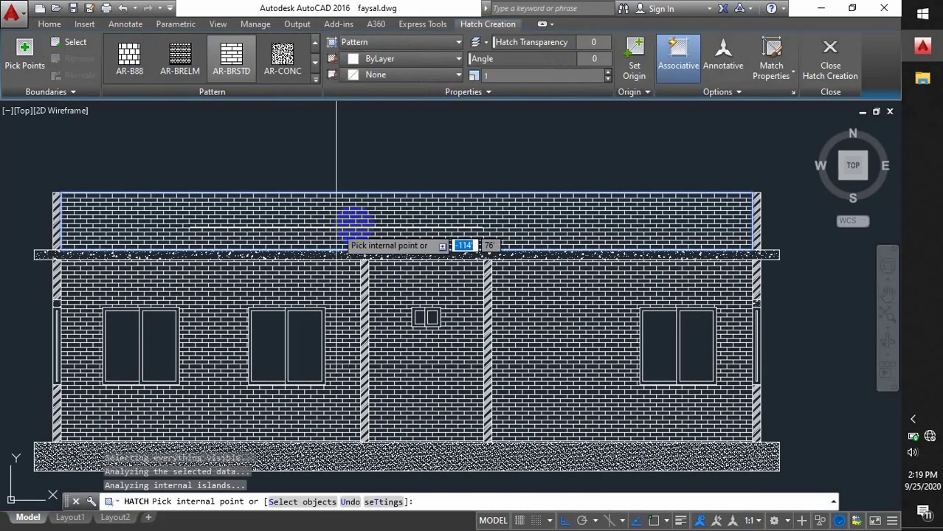
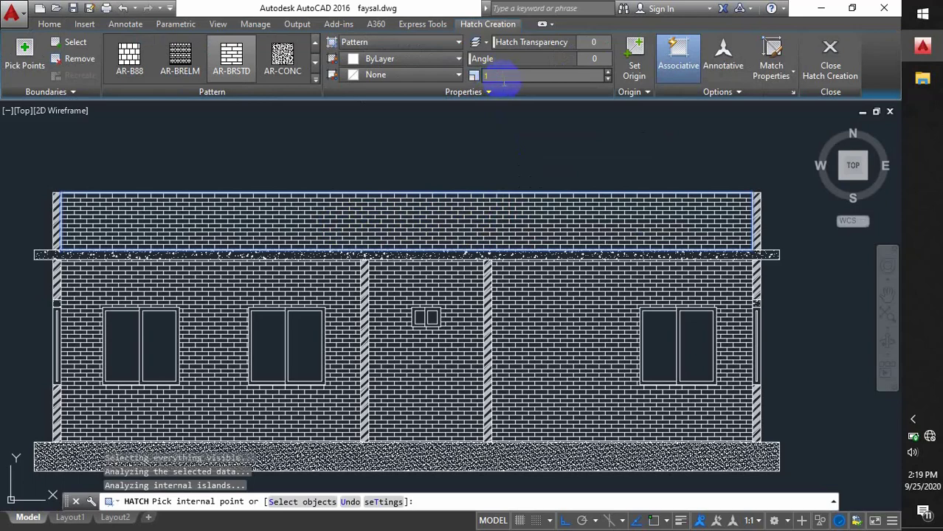
pyautogui.press('Escape')
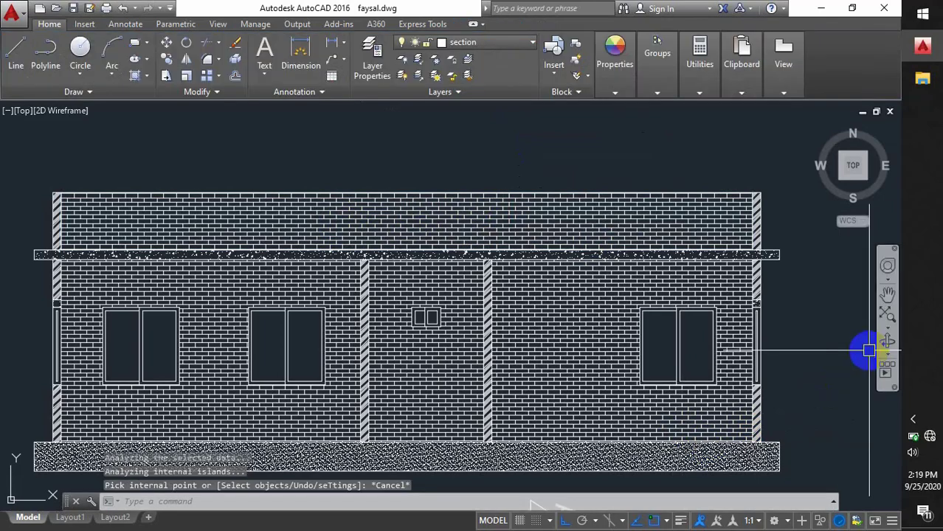
pyautogui.scroll(-2, 473, 333)
pyautogui.scroll(2, 535, 332)
pyautogui.scroll(2, 506, 323)
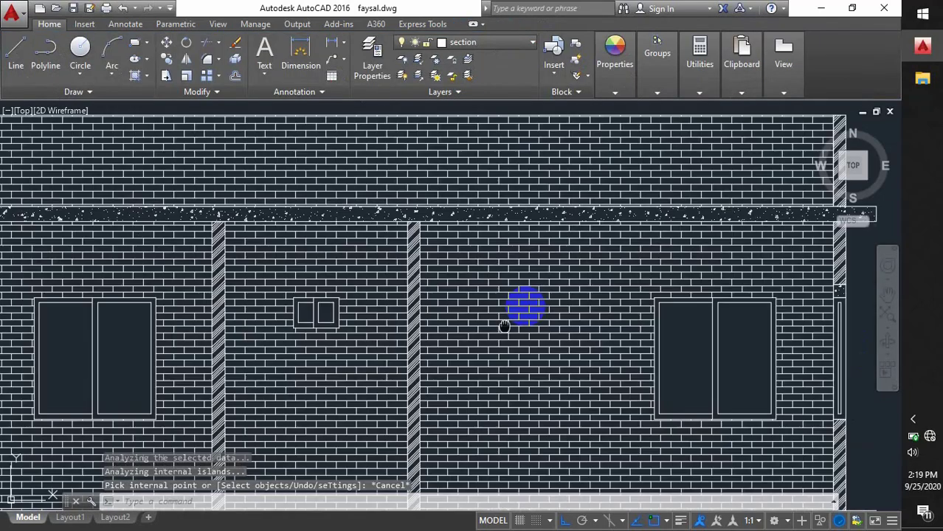
# Step: Place multiline text reading "Section B-B" just below the plinth of the section, near the middle of its length
pyautogui.moveTo(507, 323); pyautogui.dragTo(536, 289, button='middle')
pyautogui.scroll(-2, 495, 300)
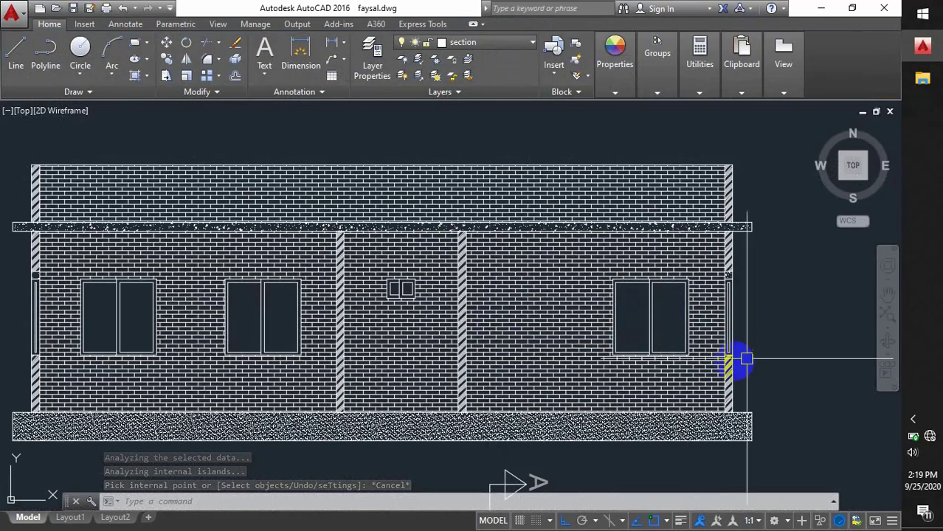
pyautogui.moveTo(745, 359); pyautogui.dragTo(731, 321, button='middle')
pyautogui.scroll(-2, 730, 320)
pyautogui.moveTo(595, 358)
pyautogui.mouseDown(button='middle')
pyautogui.moveTo(446, 295)
pyautogui.moveTo(396, 347)
pyautogui.moveTo(402, 352)
pyautogui.mouseUp(button='middle')
pyautogui.scroll(-3, 573, 375)
pyautogui.scroll(2, 413, 321)
pyautogui.scroll(2, 411, 297)
pyautogui.press('Return')
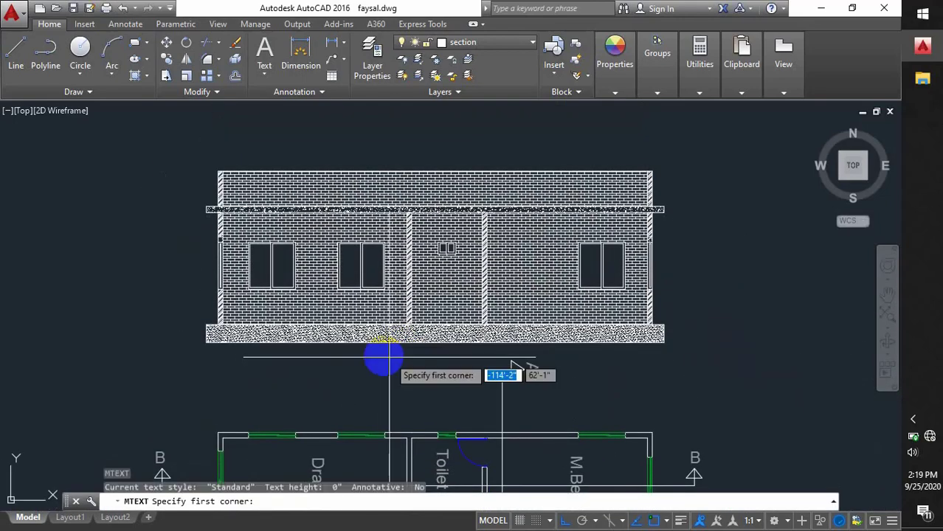
pyautogui.scroll(3, 362, 341)
pyautogui.click(358, 341)
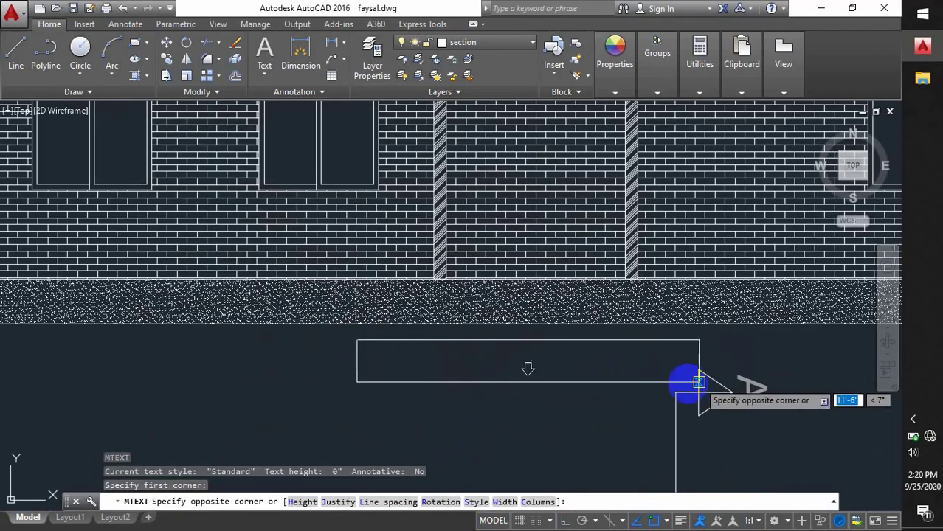
pyautogui.click(505, 384)
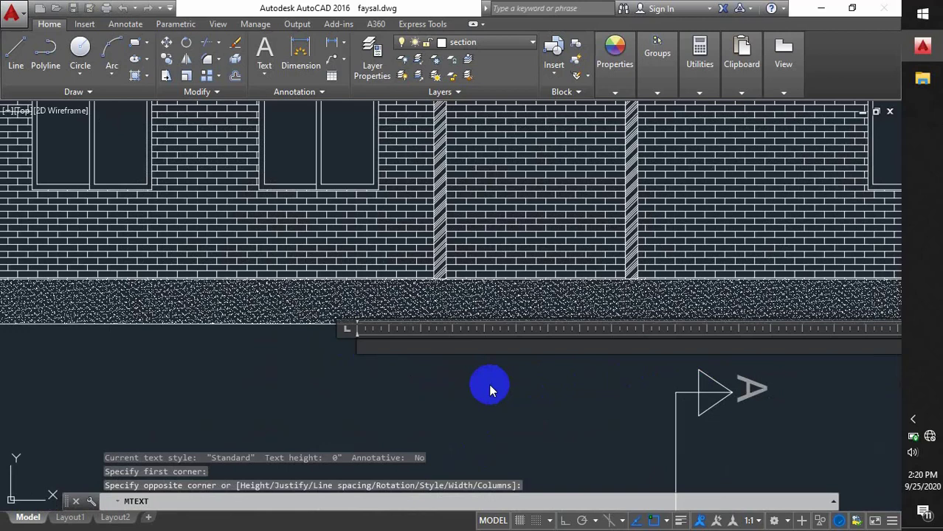
pyautogui.write('Sectio')
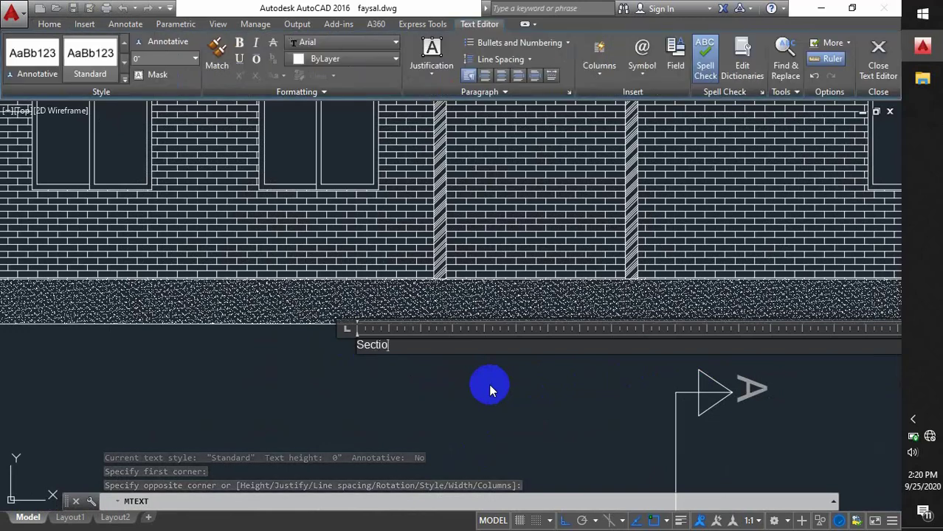
pyautogui.write('n ')
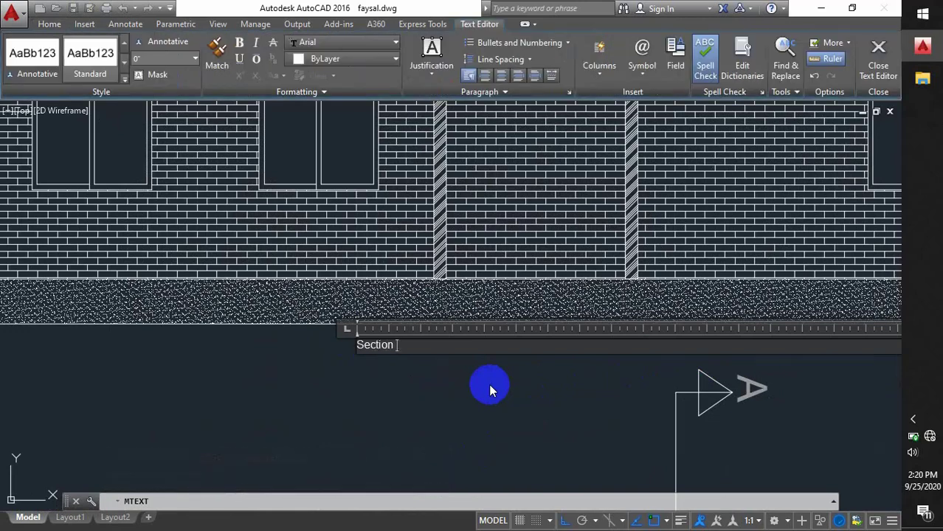
pyautogui.write('B-B')
# Step: Set the height of the whole "Section B-B" title text to 12 inches and finish editing it
pyautogui.hotkey('ctrl', 'a')
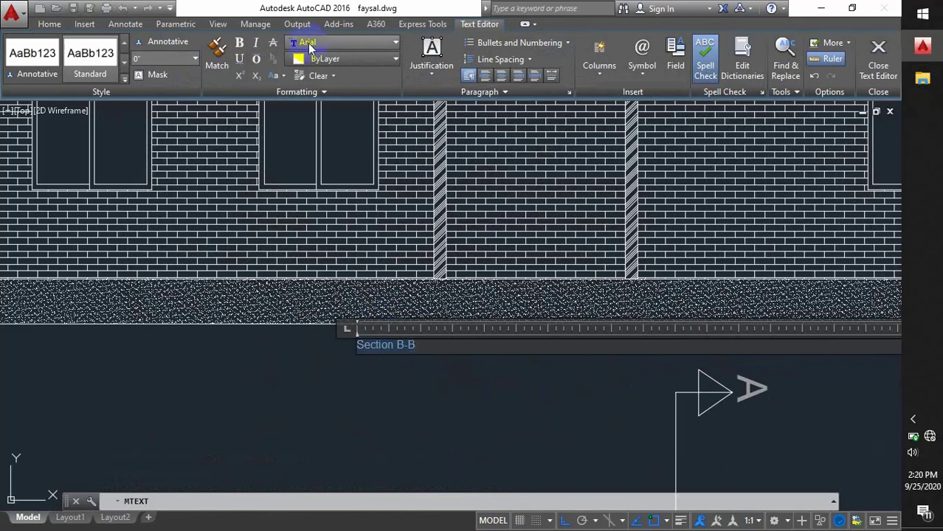
pyautogui.click(159, 62)
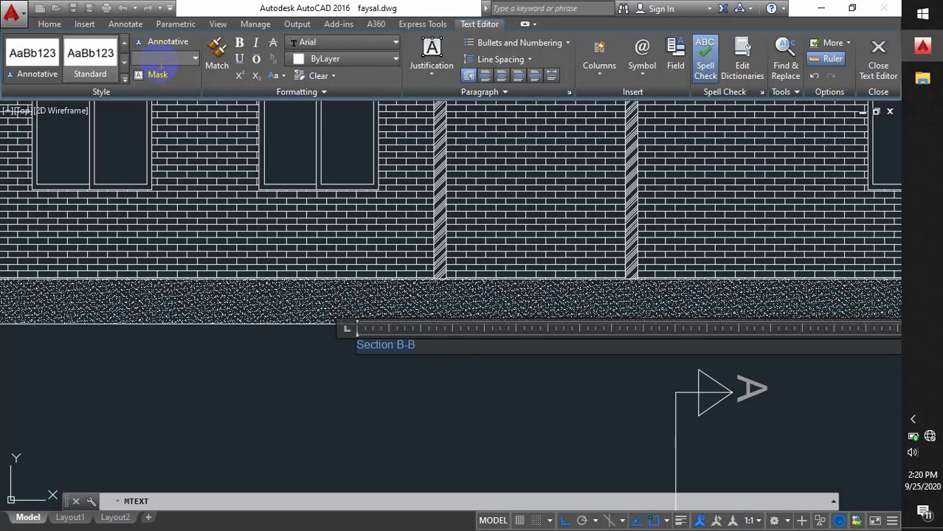
pyautogui.write('12')
pyautogui.press('Return')
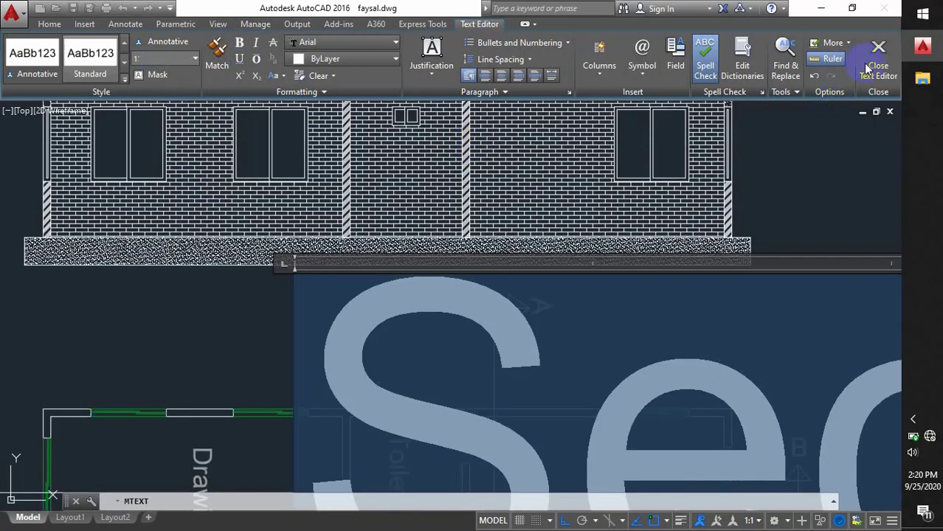
pyautogui.click(868, 68)
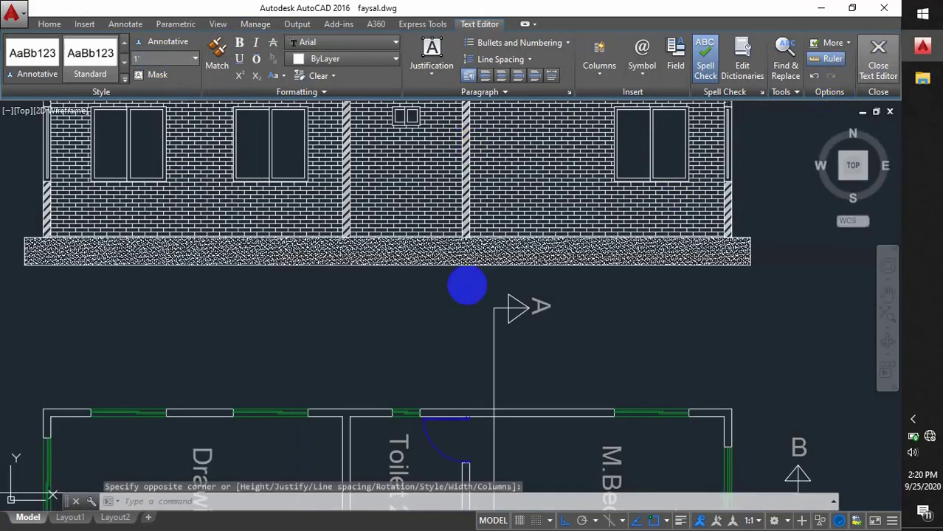
# Step: Check the titled section against the plan below it and save the drawing
pyautogui.scroll(-4, 443, 324)
pyautogui.scroll(4, 435, 310)
pyautogui.moveTo(425, 286); pyautogui.dragTo(432, 375, button='middle')
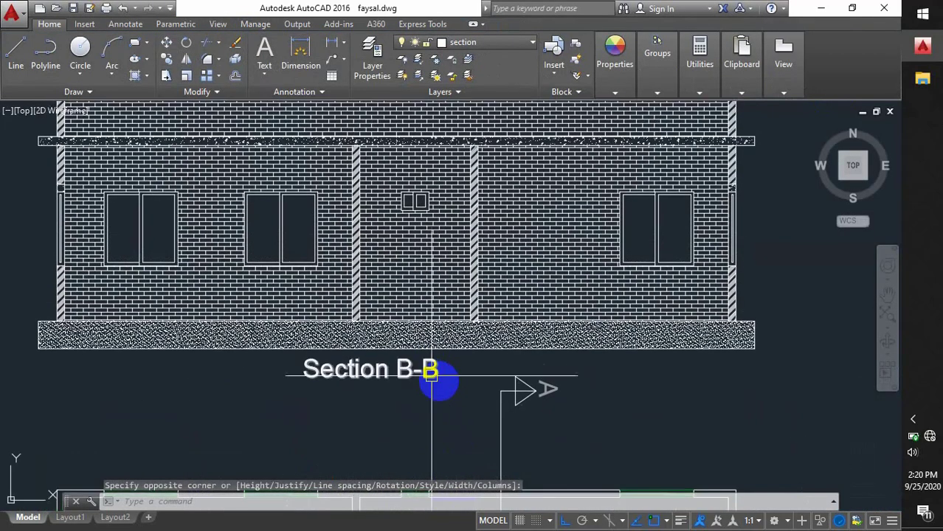
pyautogui.scroll(-3, 431, 362)
pyautogui.scroll(3, 437, 325)
pyautogui.moveTo(437, 325); pyautogui.dragTo(467, 338, button='middle')
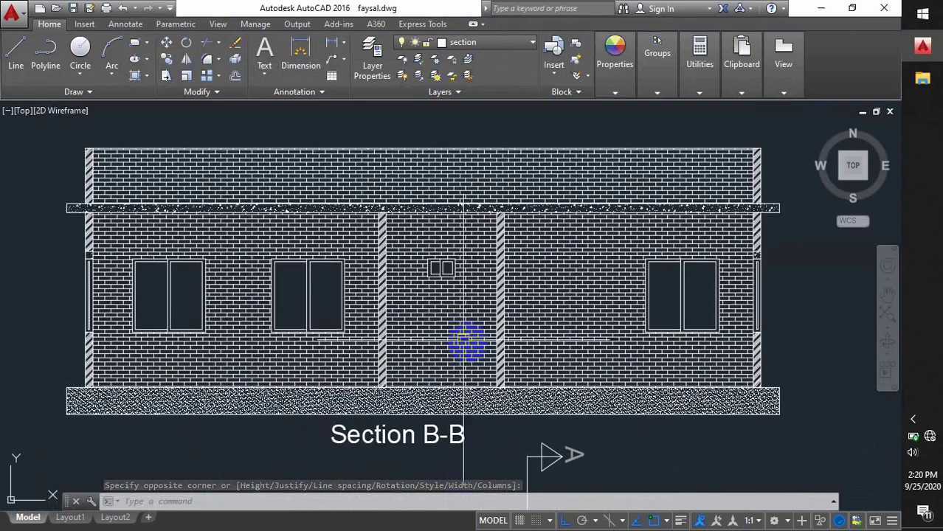
pyautogui.hotkey('ctrl', 's')
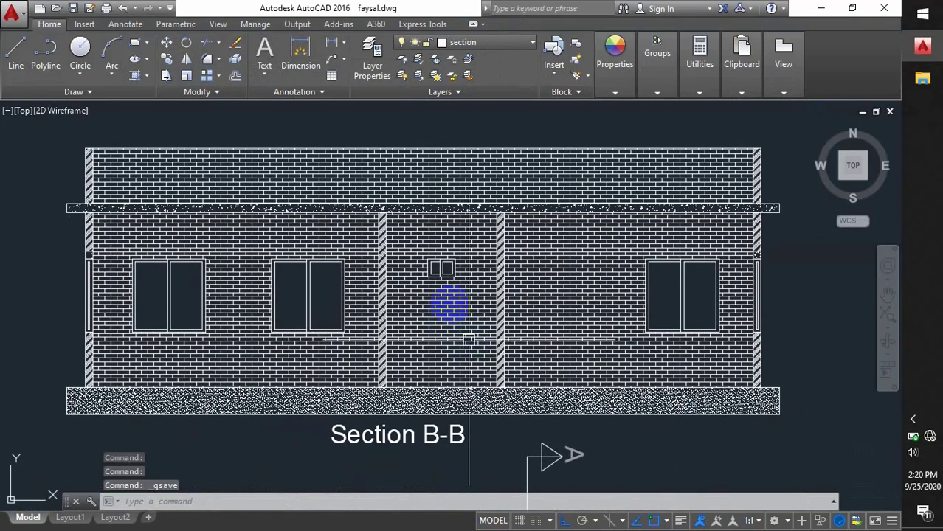
# Step: Erase the AR-BRSTD brick hatches from the room wall faces and the parapet face, and save the drawing
pyautogui.click(537, 274)
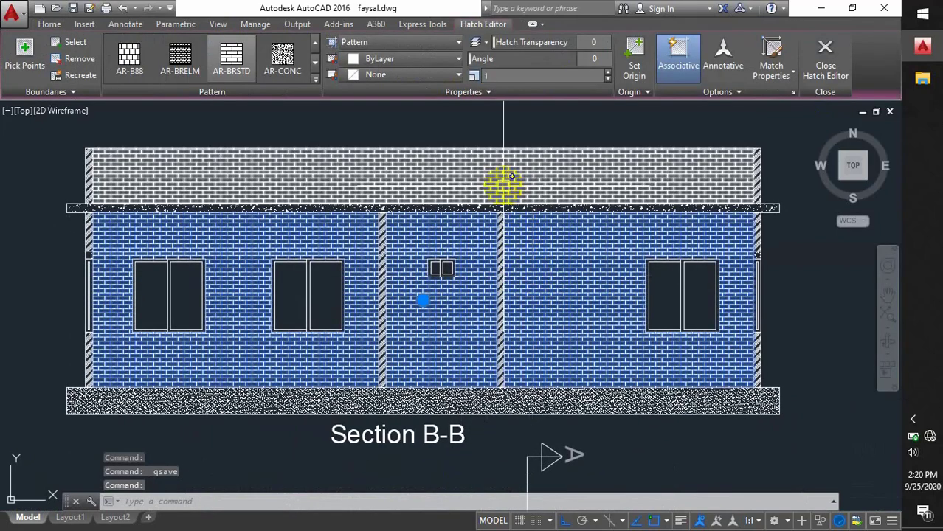
pyautogui.click(504, 183)
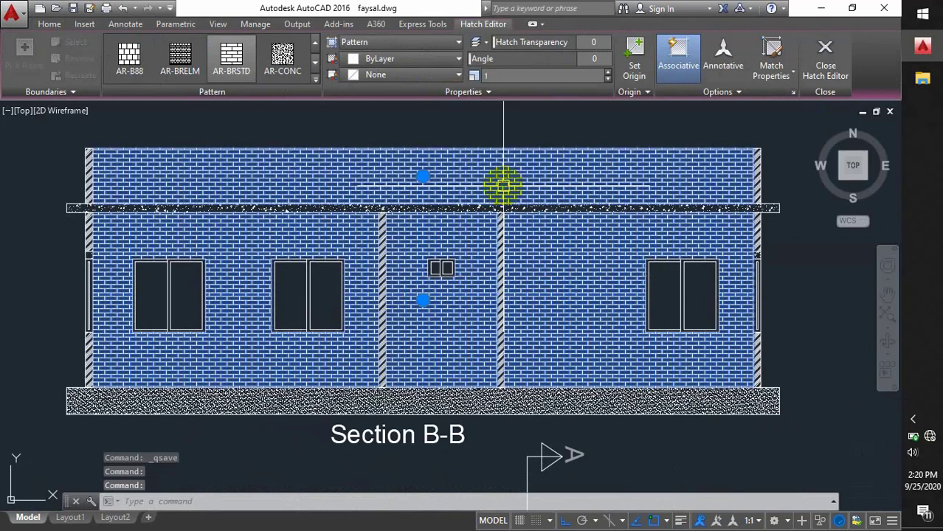
pyautogui.press('Delete')
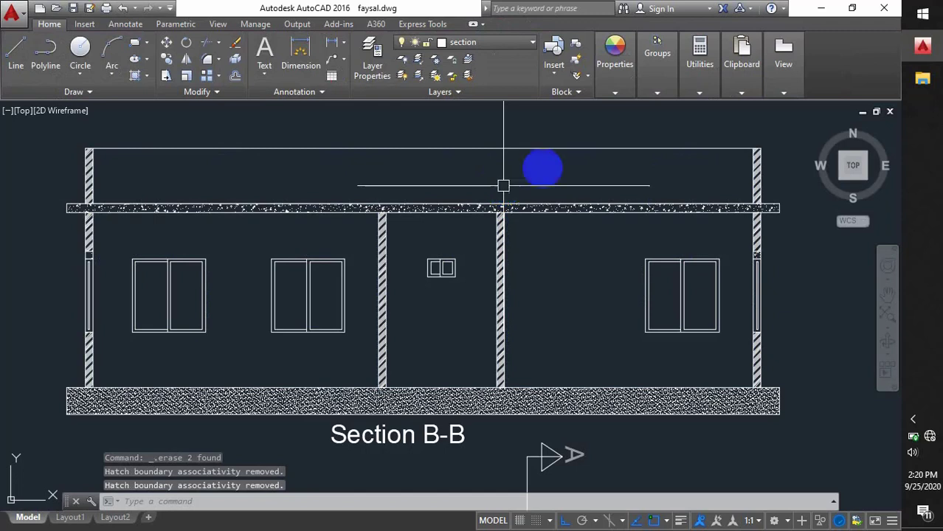
pyautogui.hotkey('ctrl', 's')
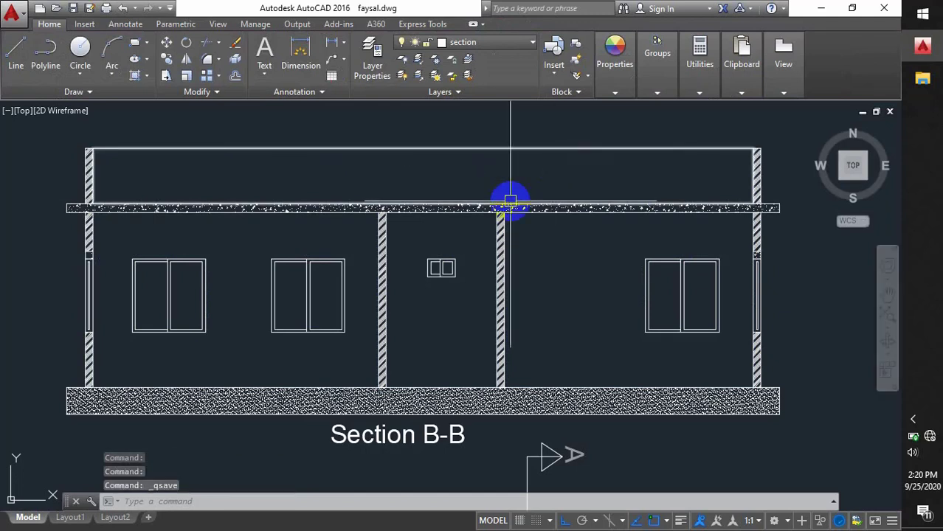